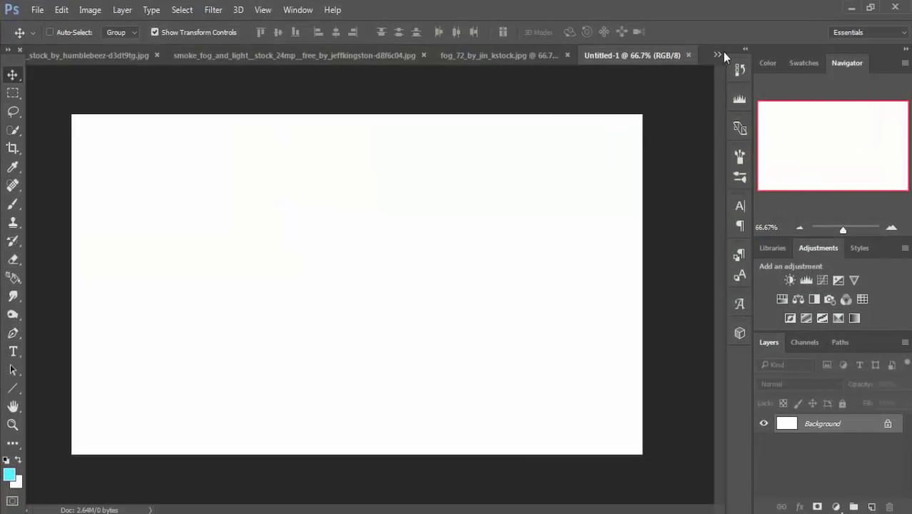
Show the tab overflow list of the other open documents.
left_click(717, 55)
Switch to the woman's photo, pick the Pen tool and zoom in on the dress hem.
left_click(579, 58)
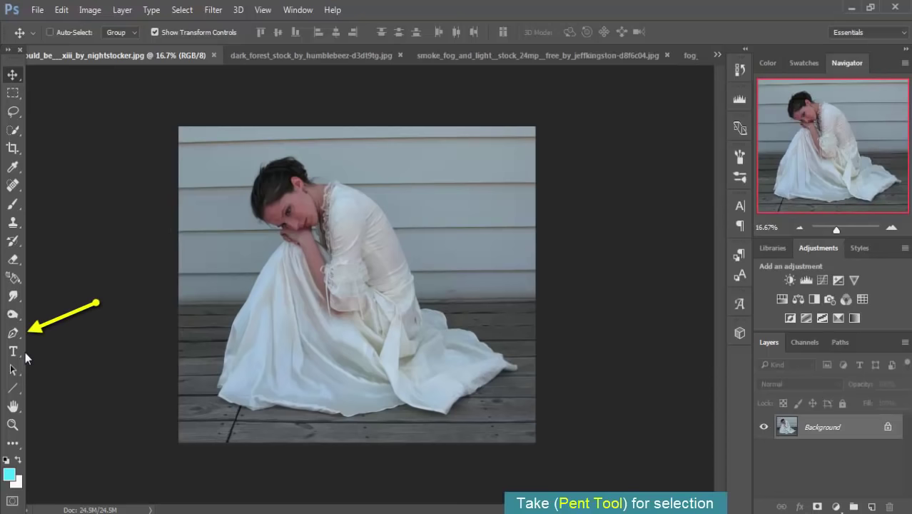
left_click(11, 336)
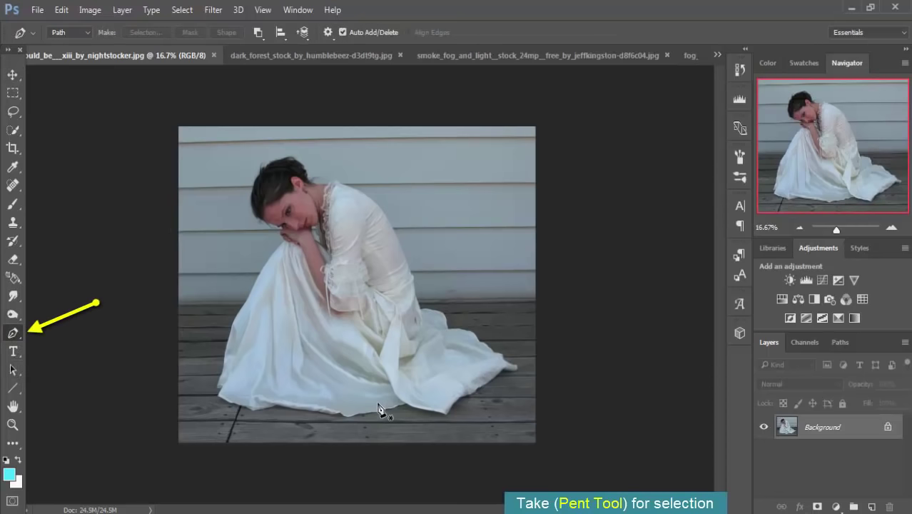
key("ctrl+plus")
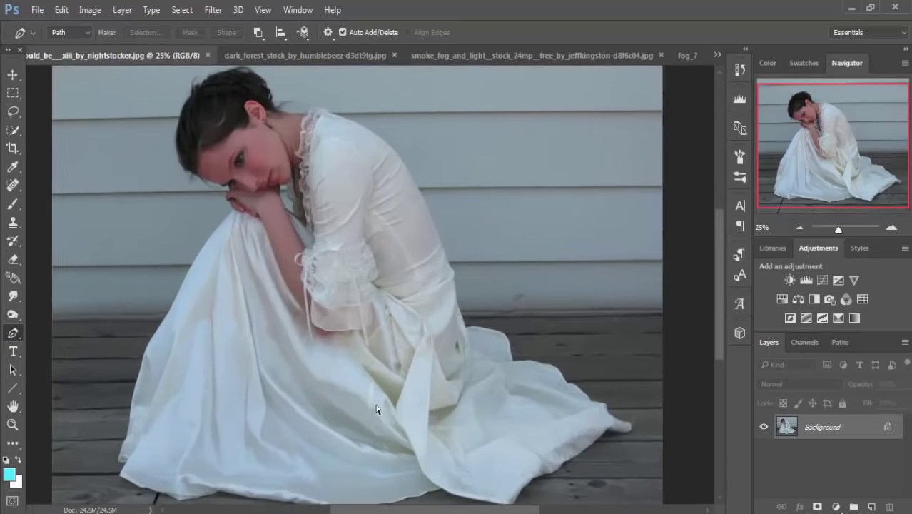
key("ctrl+plus")
key("ctrl+plus")
left_click_drag(297, 449, 375, 185)
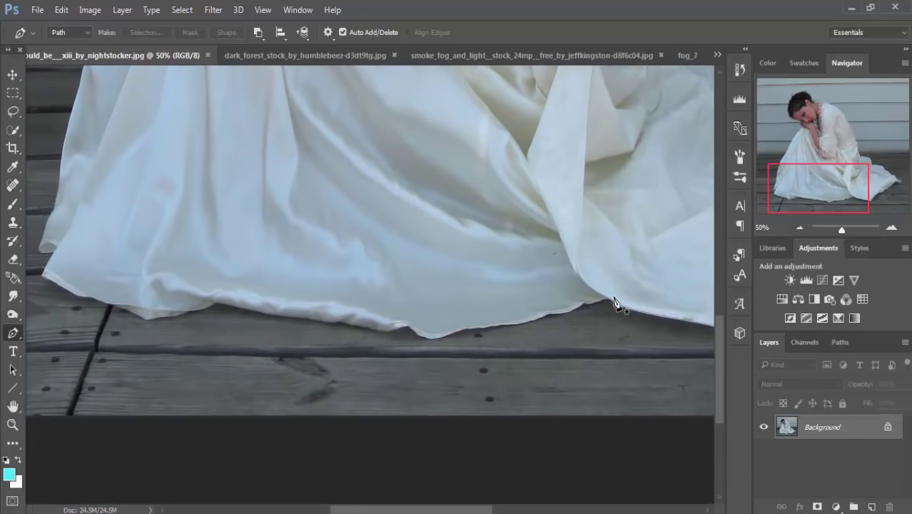
Trace anchor points along the dress hem and up the dress's left edge.
left_click(605, 305)
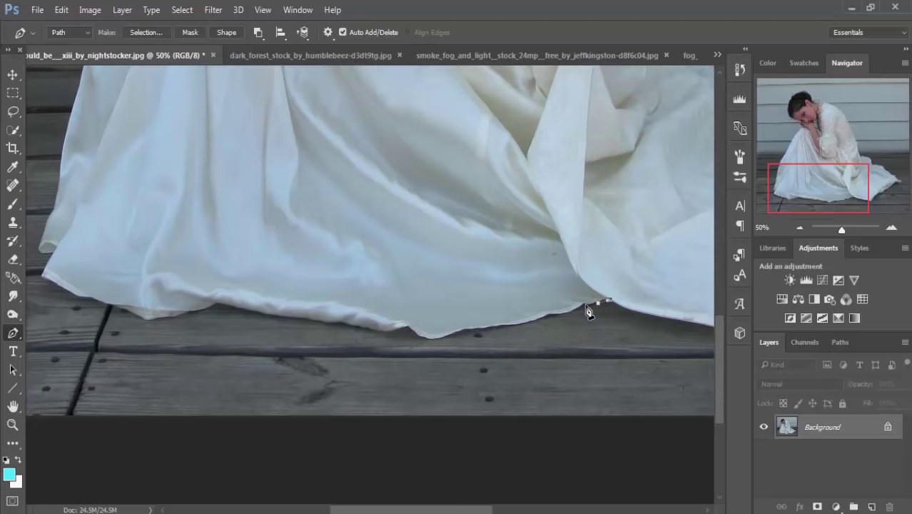
key("ctrl+plus")
key("ctrl+plus")
left_click(99, 279)
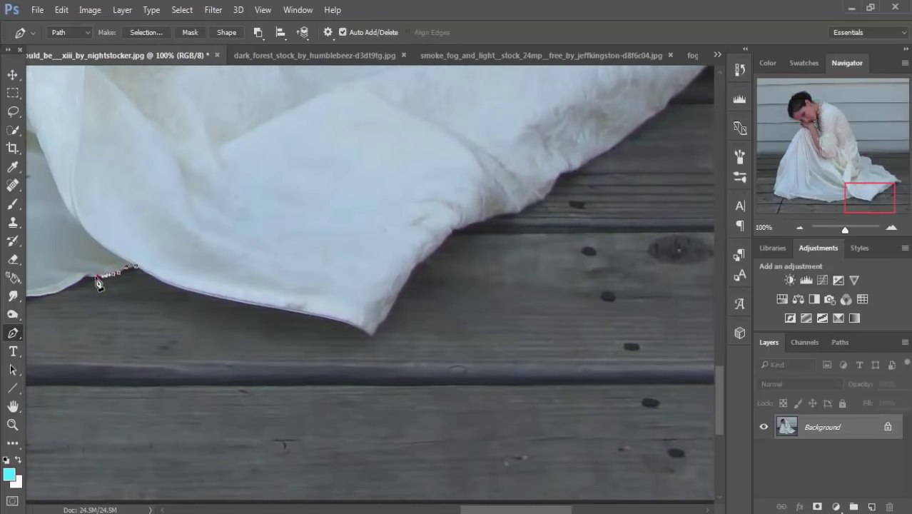
left_click_drag(41, 301, 414, 312)
left_click_drag(343, 338, 114, 362)
mouse_move(37, 344)
left_mouse_down()
mouse_move(466, 387)
mouse_move(226, 352)
left_mouse_up()
left_click_drag(32, 361, 348, 432)
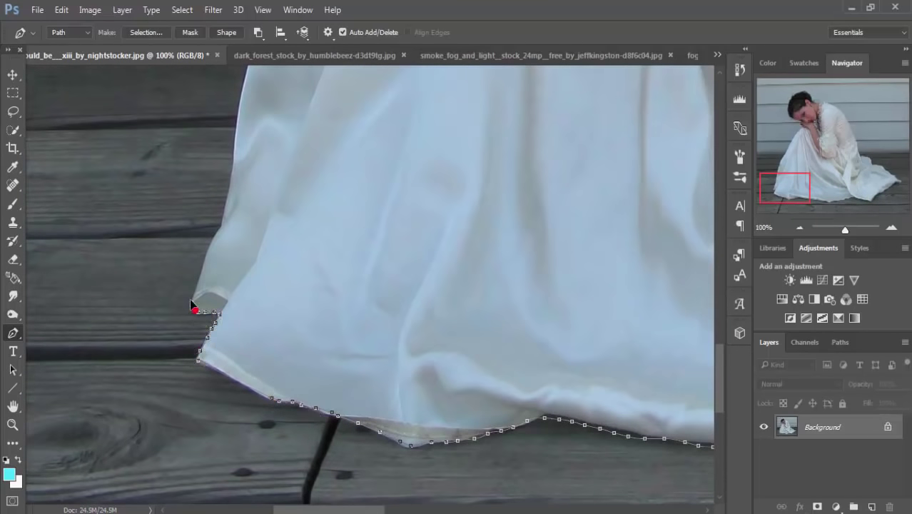
left_click_drag(240, 186, 254, 314)
left_click(263, 184)
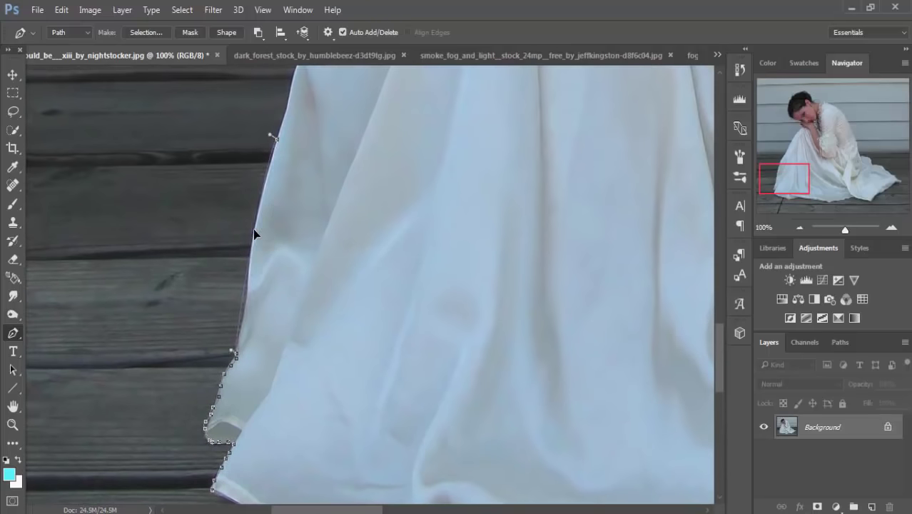
left_click(254, 234)
left_click(244, 291)
Extend the path further up the dress edge to the woman's hand.
scroll(243, 302, "up", 5)
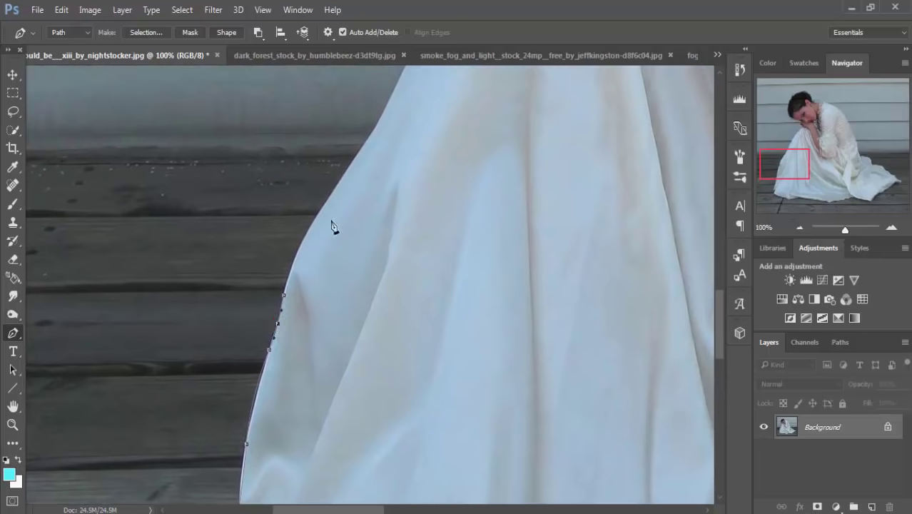
key("ctrl")
scroll(368, 140, "up", 10)
left_click(515, 87)
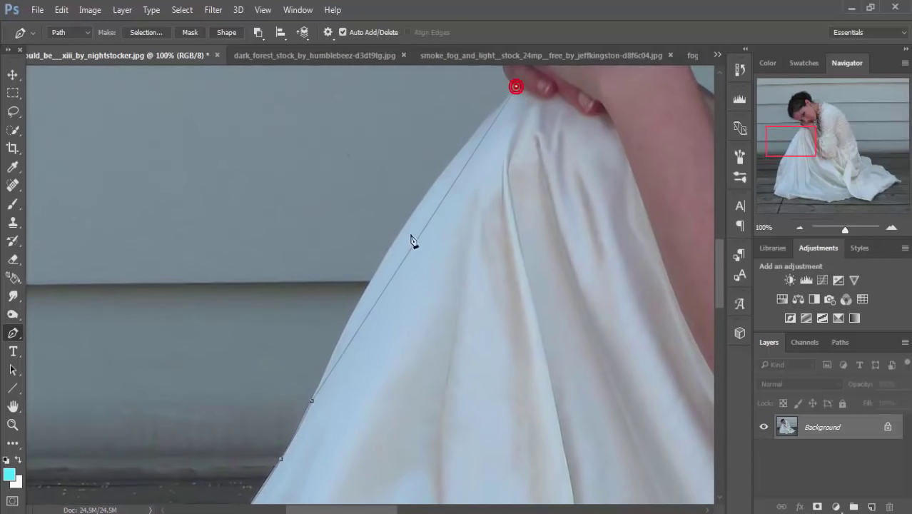
left_click(400, 236)
left_click_drag(485, 205, 395, 419)
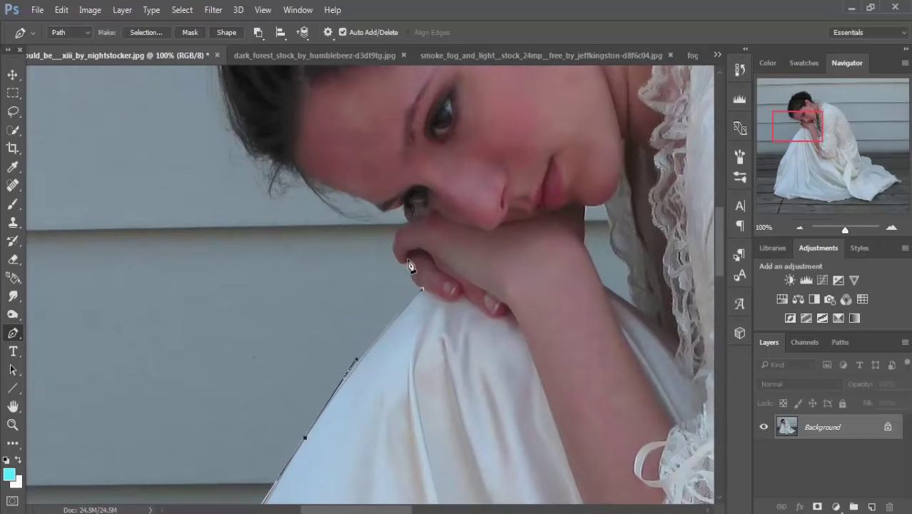
left_click(407, 262)
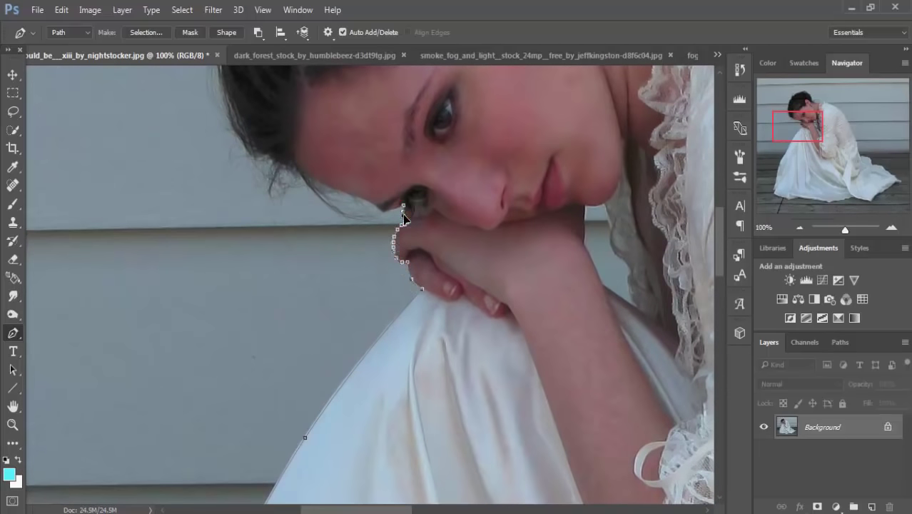
Trace the path along the hairline and over the top of the head.
left_click(315, 179)
left_click(339, 191)
left_click_drag(296, 118, 460, 270)
left_click_drag(414, 293, 384, 177)
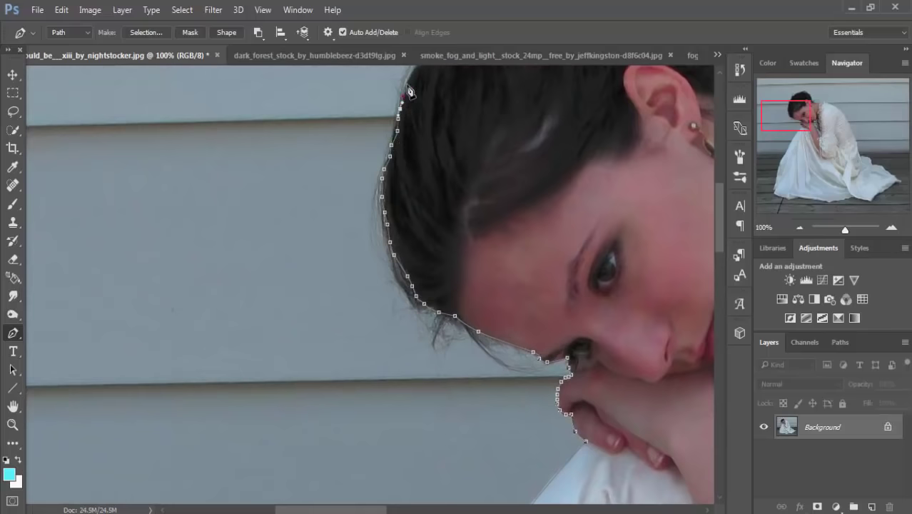
left_click_drag(428, 118, 262, 302)
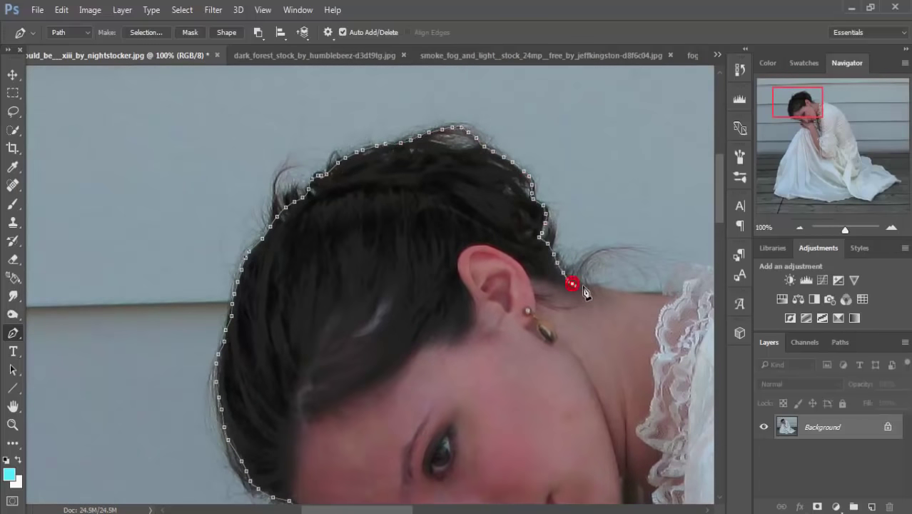
left_click_drag(619, 296, 198, 353)
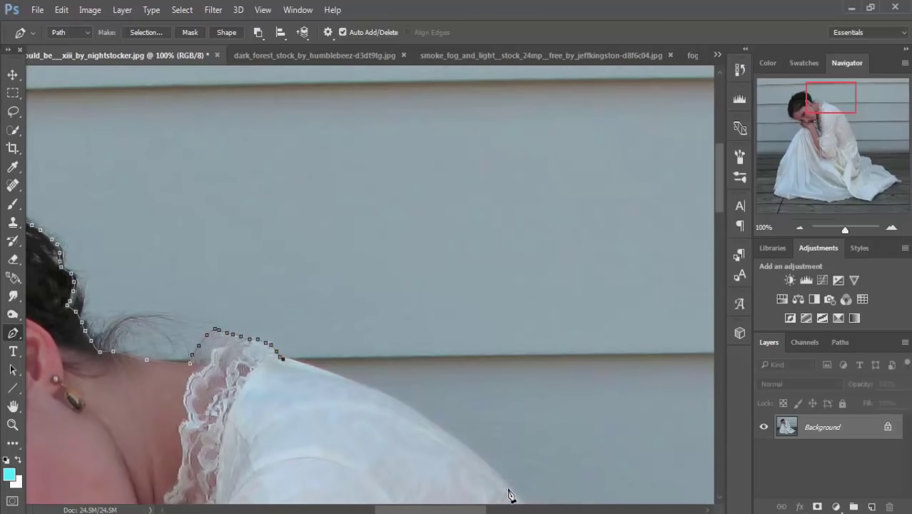
Add anchor points along the shoulder and down the arm edge.
left_click(414, 411)
left_click(462, 440)
left_click(509, 489)
mouse_move(465, 457)
left_mouse_down()
mouse_move(243, 264)
mouse_move(197, 236)
left_mouse_up()
left_click(344, 399)
left_click(332, 357)
Continue the path from the arm down the lower dress edge.
scroll(379, 448, "down", 5)
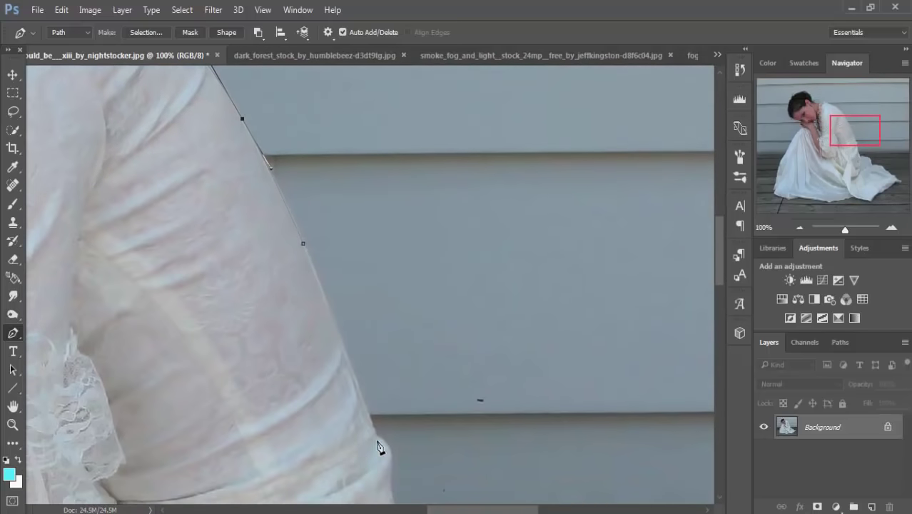
left_click(376, 437)
scroll(377, 422, "down", 5)
scroll(377, 422, "right", 3)
left_click(274, 336)
left_click(269, 247)
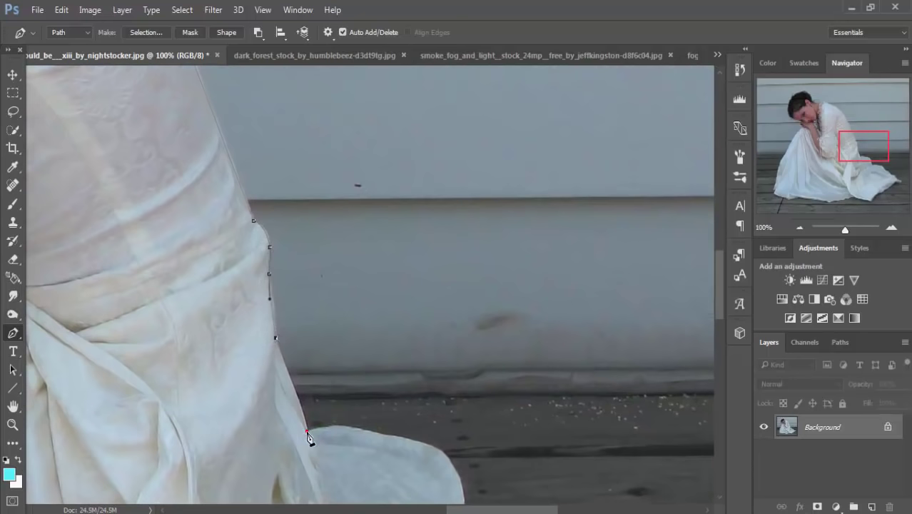
Scroll down and right to bring the remaining dress hem into view.
scroll(302, 418, "down", 5)
scroll(302, 417, "right", 4)
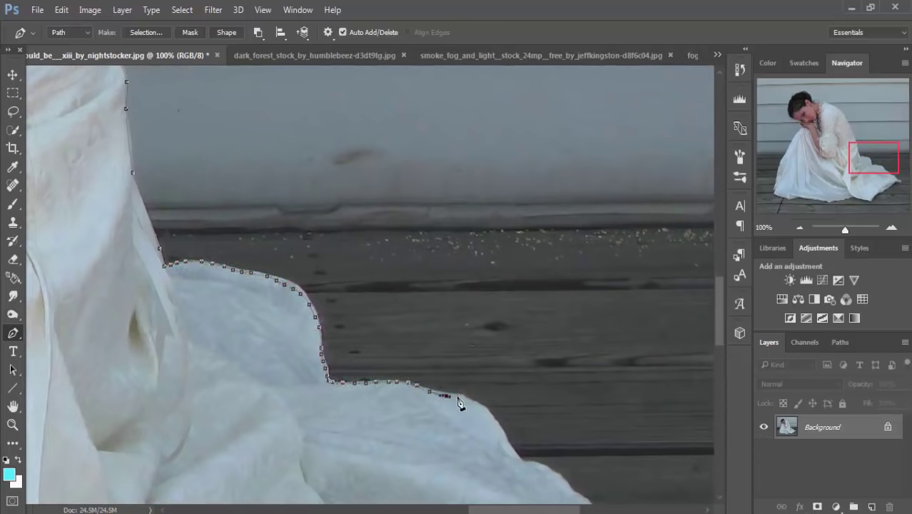
scroll(483, 370, "down", 5)
scroll(483, 370, "right", 5)
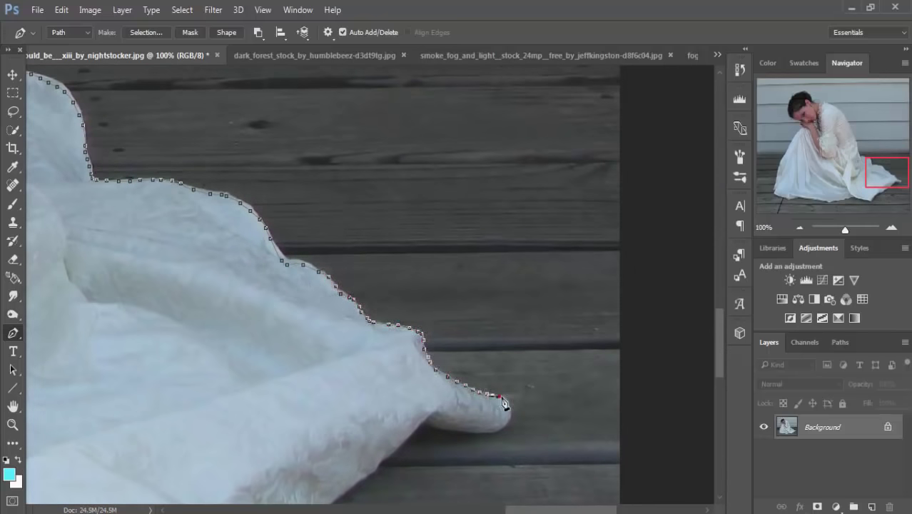
scroll(317, 254, "down", 8)
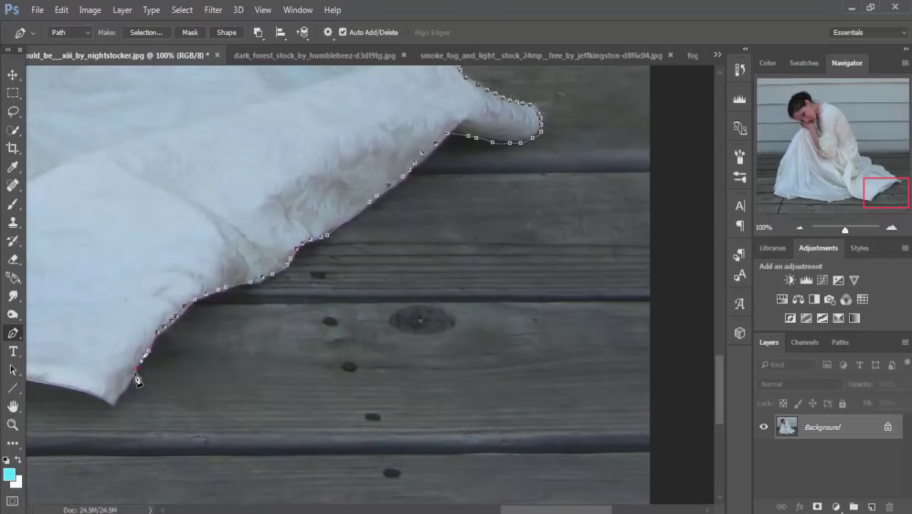
left_click_drag(96, 391, 523, 359)
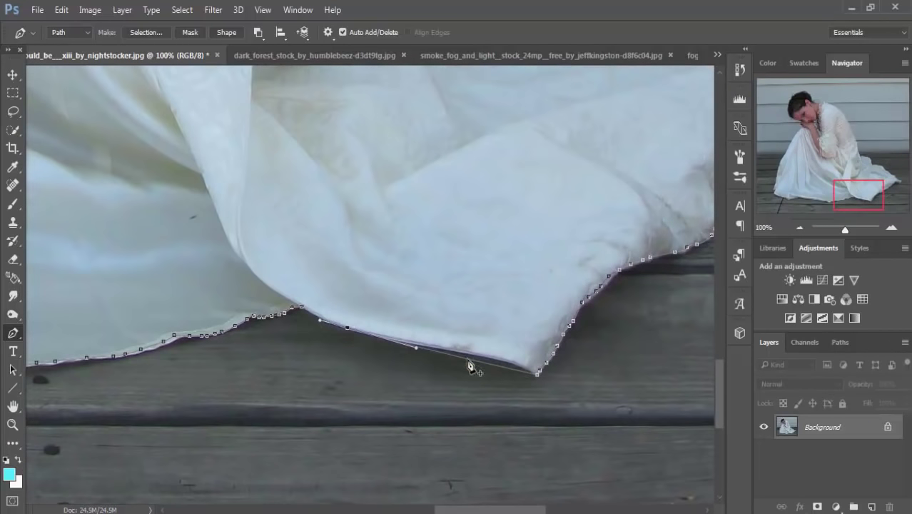
scroll(519, 247, "down", 3)
scroll(520, 247, "down", 2)
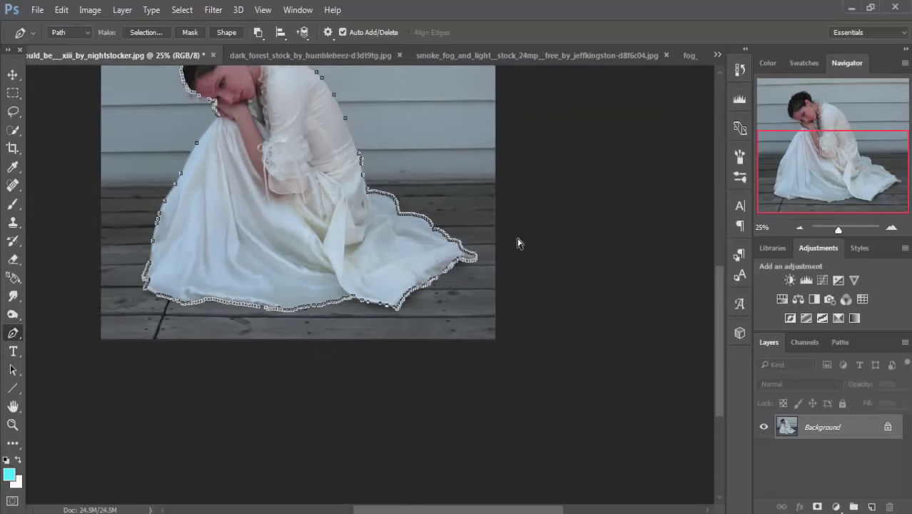
Convert the traced path into a selection with Make Selection.
right_click(346, 266)
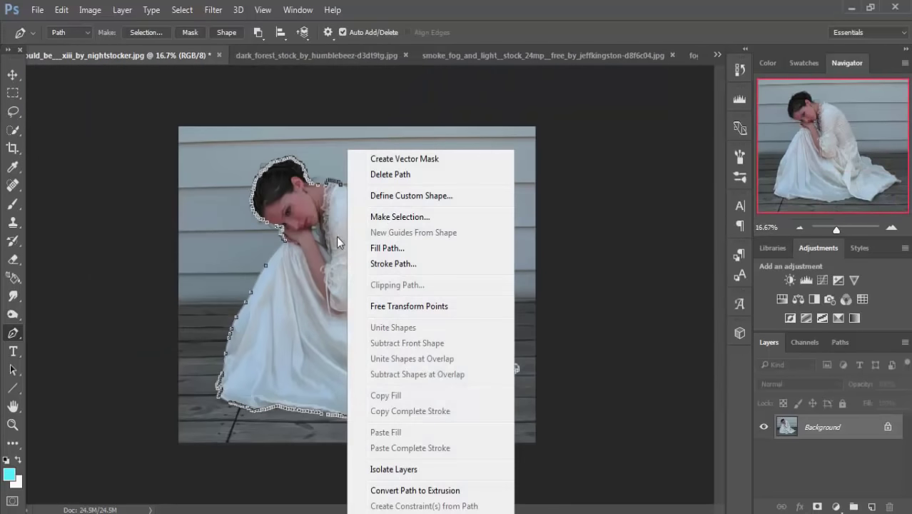
left_click(414, 217)
left_click(529, 147)
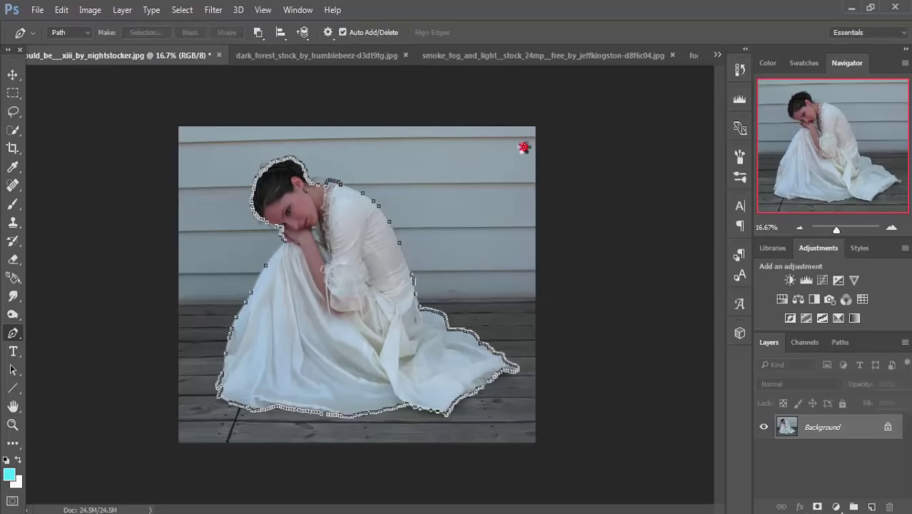
Float the photo and drag the cut-out woman onto Untitled-1 as Layer 1.
left_click(11, 73)
left_click(10, 73)
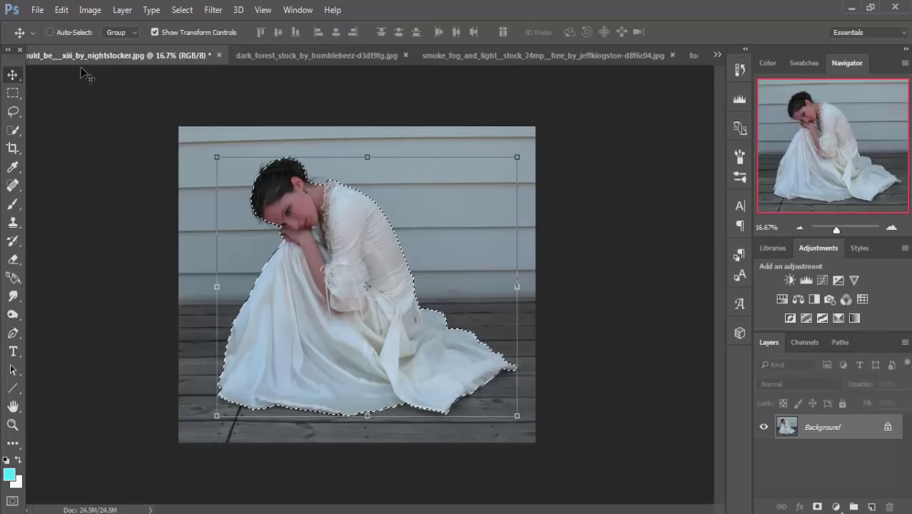
mouse_move(99, 56)
left_mouse_down()
mouse_move(104, 119)
mouse_move(476, 108)
left_mouse_up()
left_click_drag(582, 246, 308, 279)
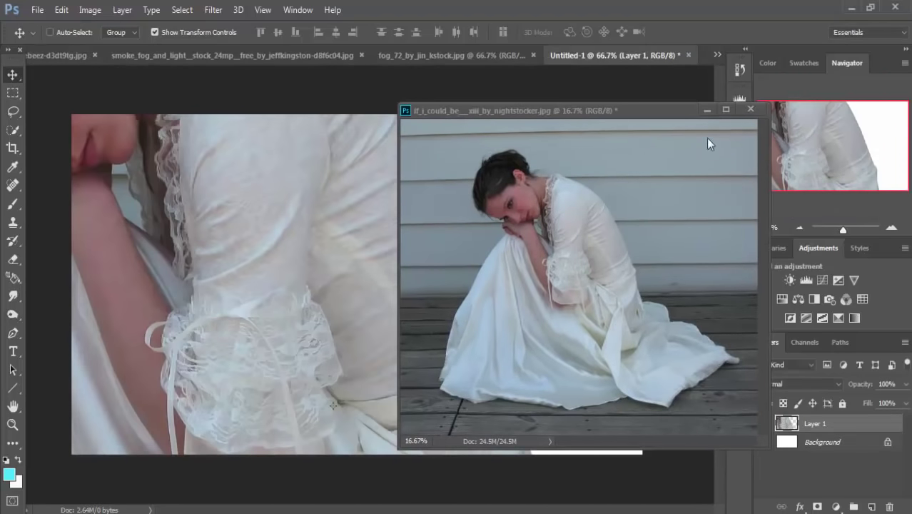
Close the woman's photo without saving and reposition her on the Untitled-1 canvas.
left_click(746, 111)
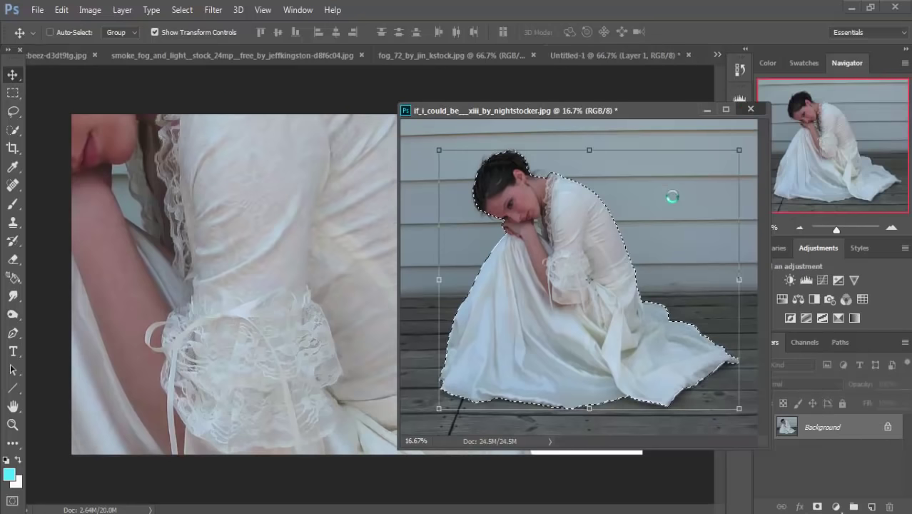
left_click(461, 209)
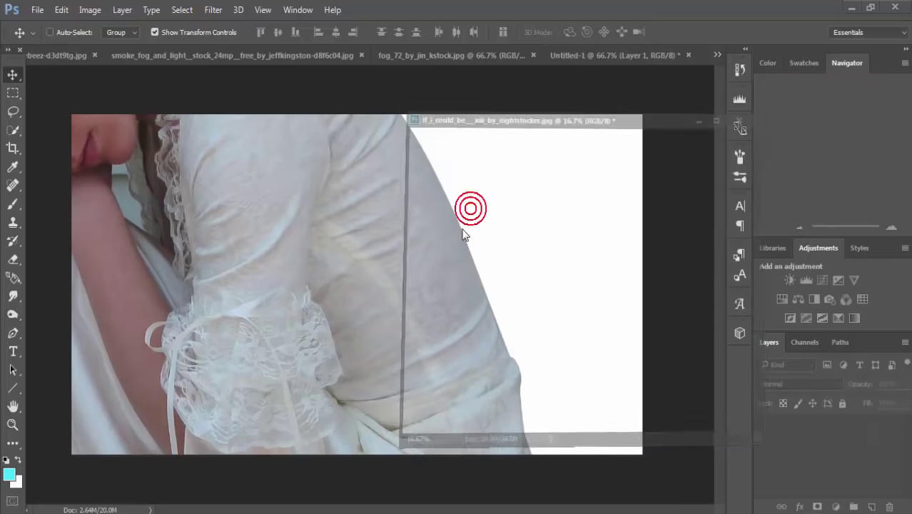
mouse_move(316, 184)
left_mouse_down()
mouse_move(411, 317)
mouse_move(557, 333)
left_mouse_up()
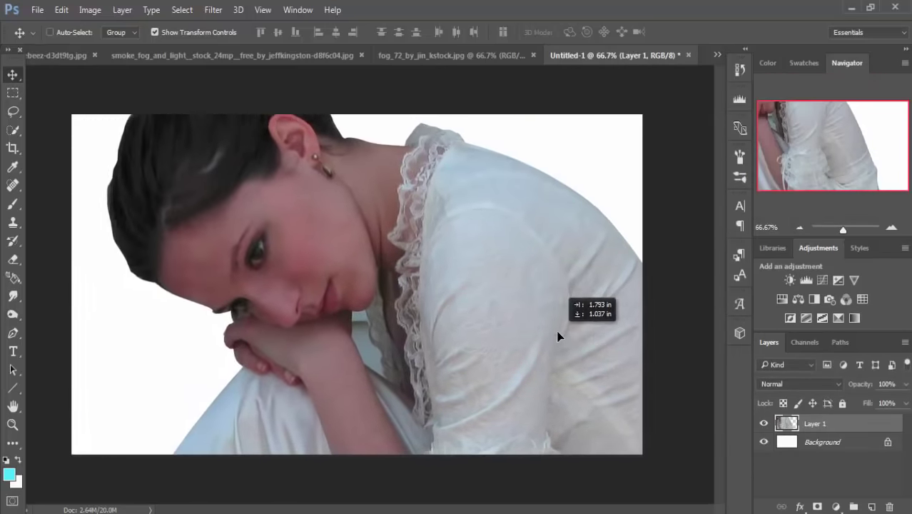
mouse_move(259, 177)
left_mouse_down()
mouse_move(365, 347)
mouse_move(539, 330)
left_mouse_up()
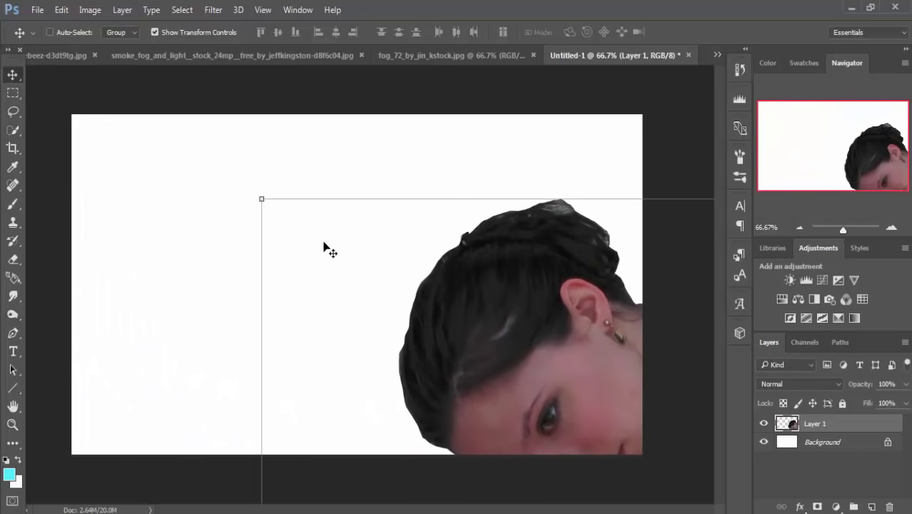
mouse_move(519, 294)
left_mouse_down()
mouse_move(477, 281)
mouse_move(490, 293)
left_mouse_up()
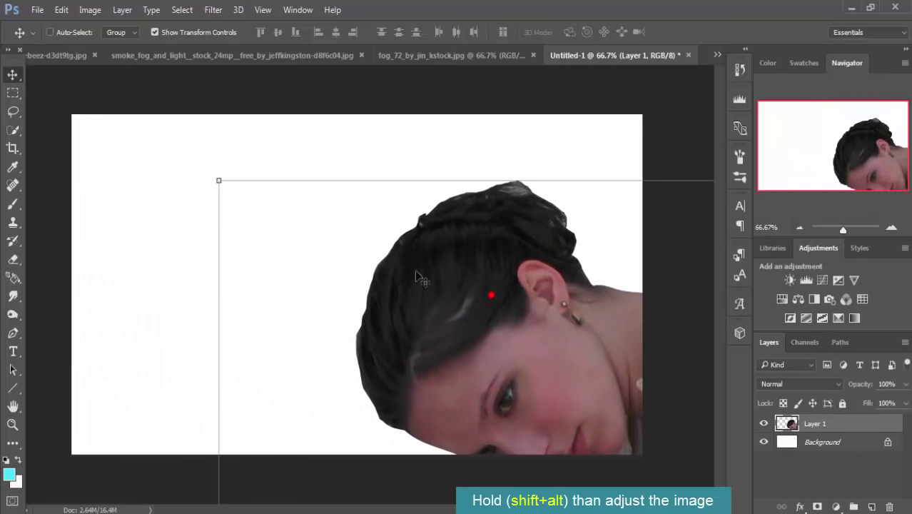
Scale the woman down to about 26.75% so she sits fully inside the canvas.
mouse_move(220, 179)
left_mouse_down()
mouse_move(586, 418)
mouse_move(305, 265)
mouse_move(373, 298)
left_mouse_up()
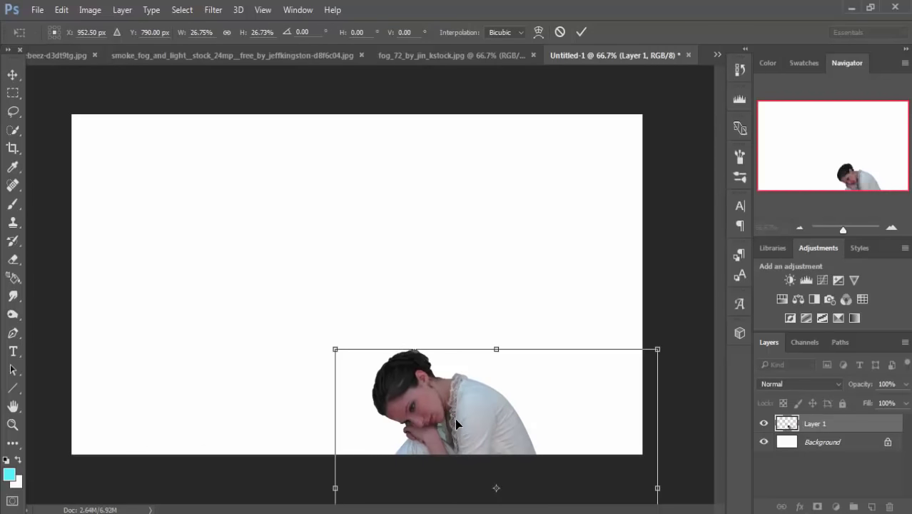
mouse_move(455, 418)
left_mouse_down()
mouse_move(337, 242)
mouse_move(325, 242)
left_mouse_up()
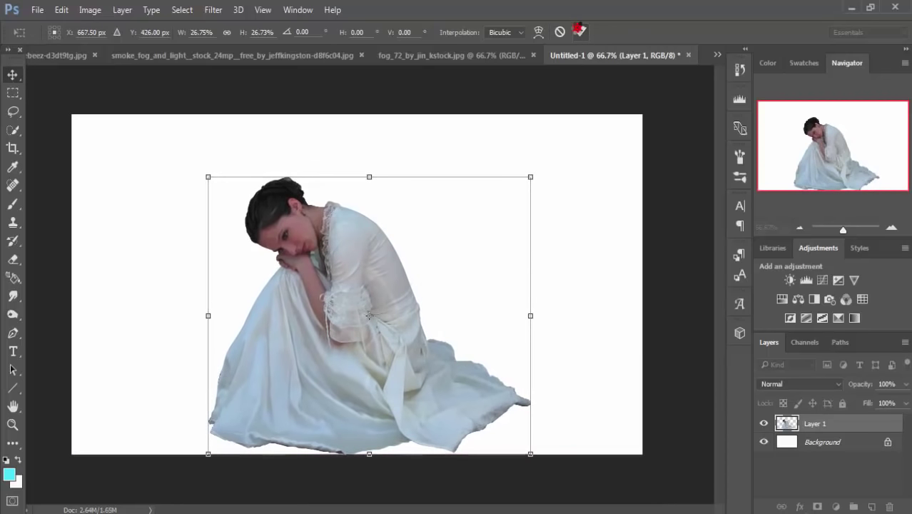
left_click(581, 32)
left_click(374, 254)
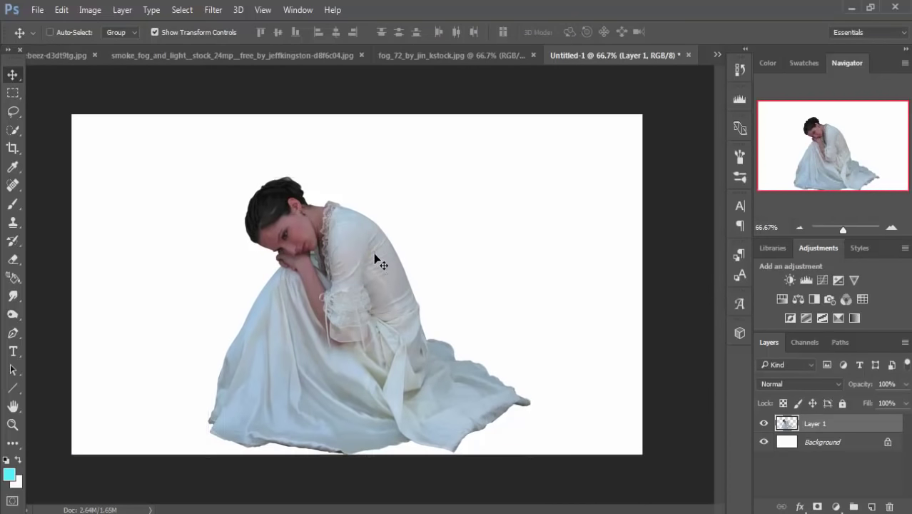
left_click(718, 55)
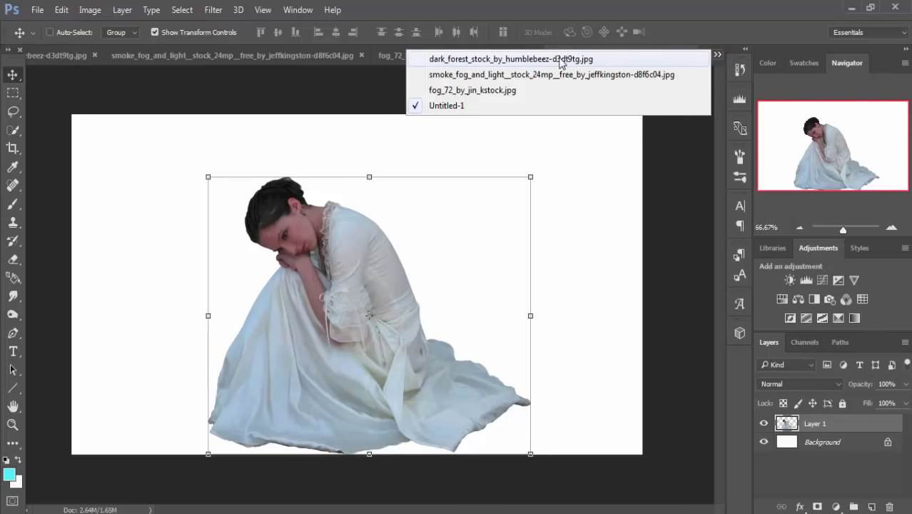
In fog_72_by_jin_kstock.jpg, Quick-Select the debris-covered ground below the tree line.
left_click(494, 91)
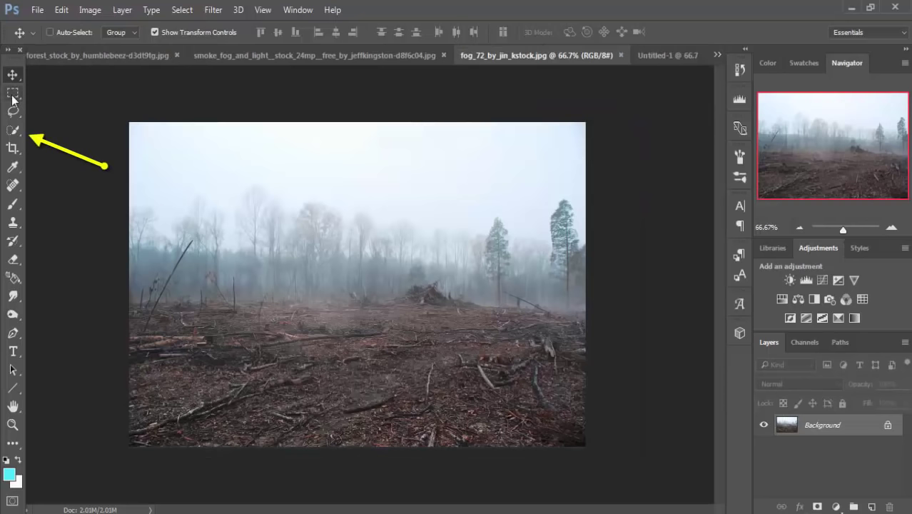
left_click(14, 131)
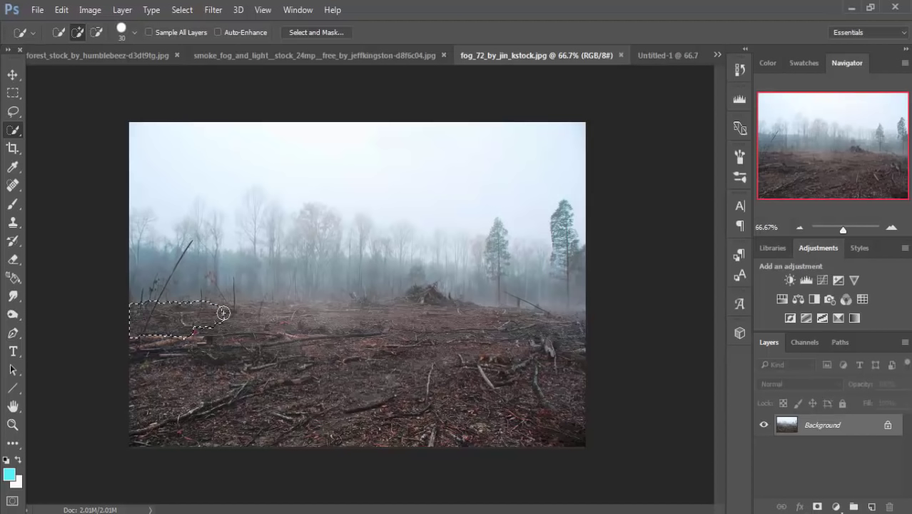
mouse_move(363, 315)
left_mouse_down()
mouse_move(418, 297)
mouse_move(489, 320)
mouse_move(584, 320)
mouse_move(550, 393)
mouse_move(573, 438)
mouse_move(320, 430)
mouse_move(148, 442)
mouse_move(143, 332)
left_mouse_up()
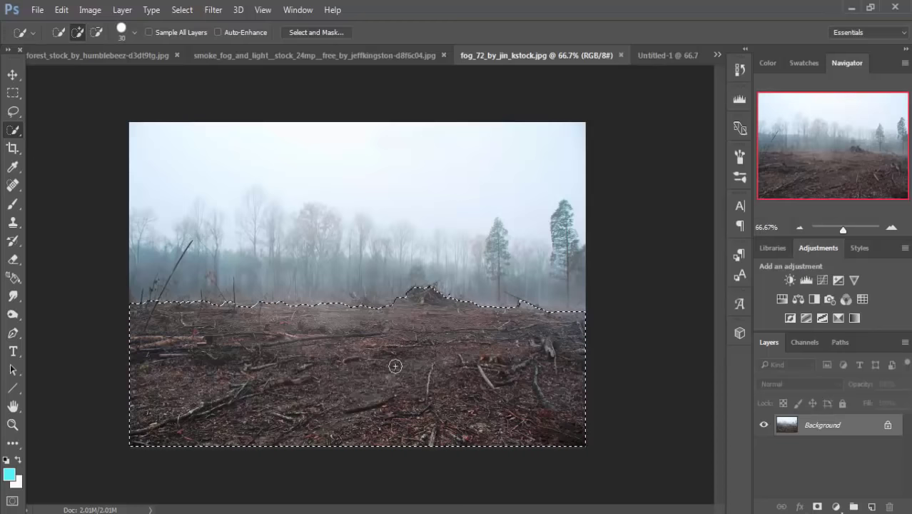
left_click(12, 75)
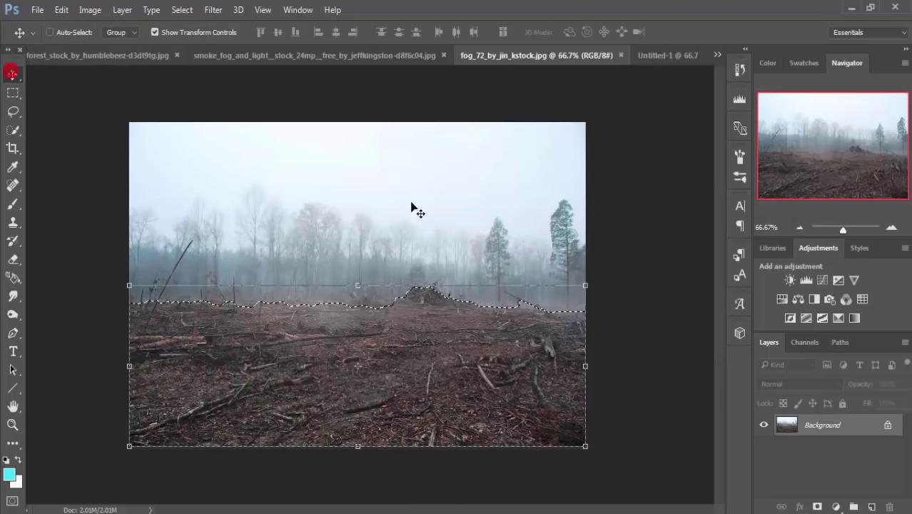
Bring the selected ground into Untitled-1 and stretch it to the canvas width.
left_click_drag(512, 55, 515, 97)
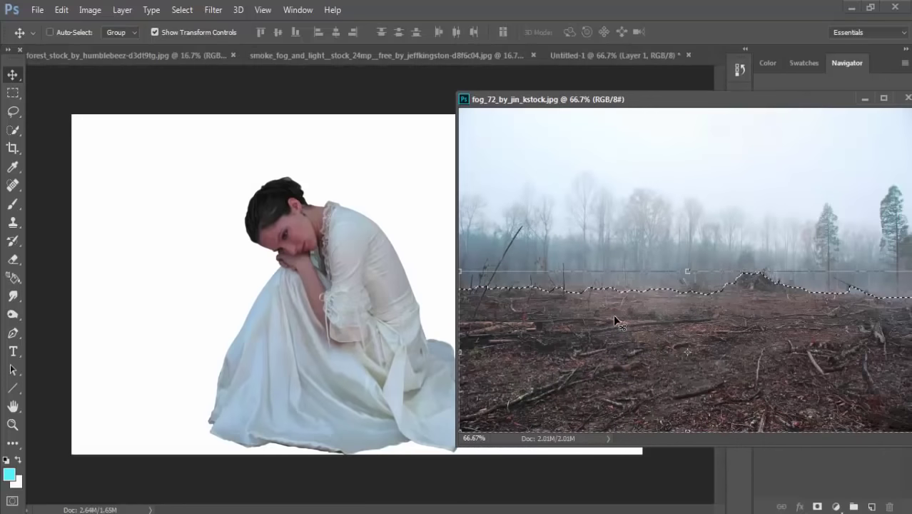
left_click_drag(613, 315, 213, 345)
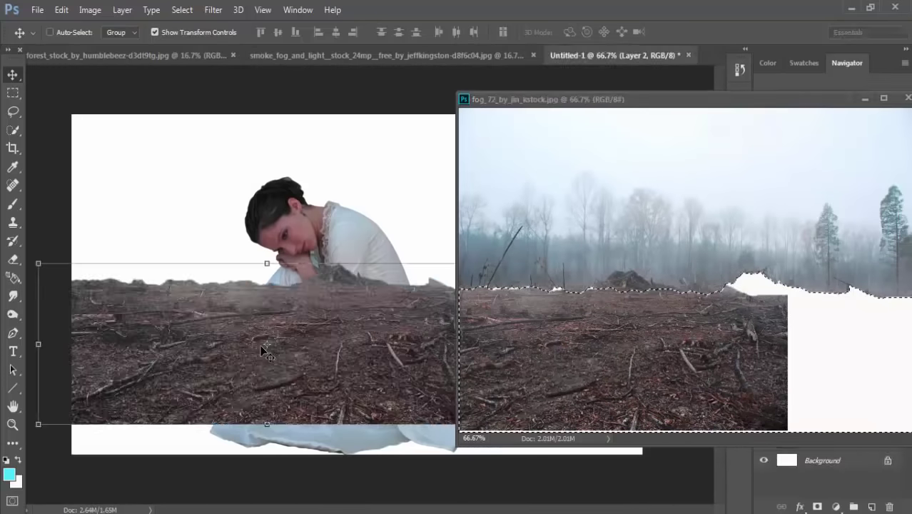
left_click(907, 99)
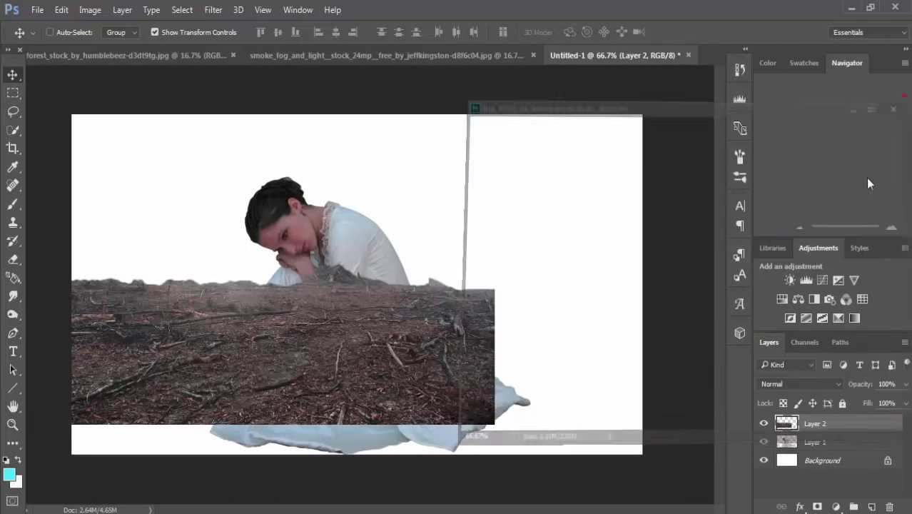
left_click_drag(396, 322, 429, 361)
left_click_drag(526, 372, 642, 375)
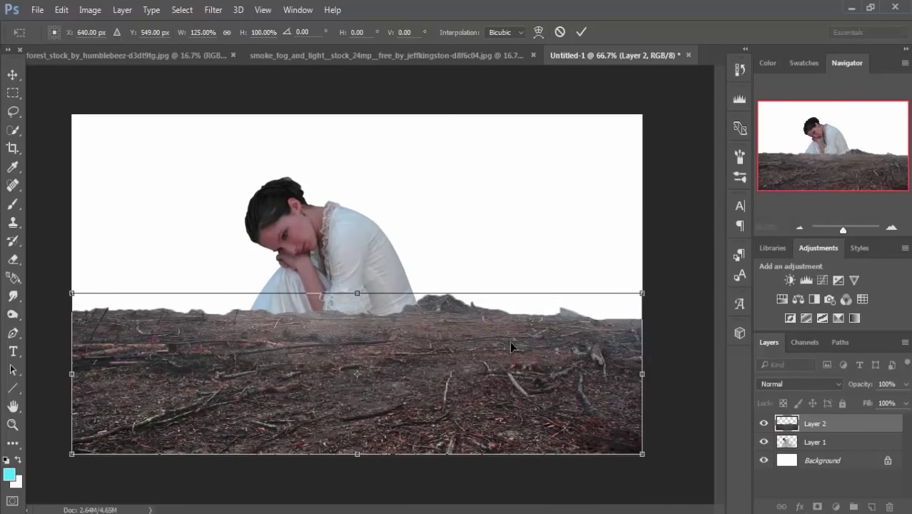
left_click(582, 32)
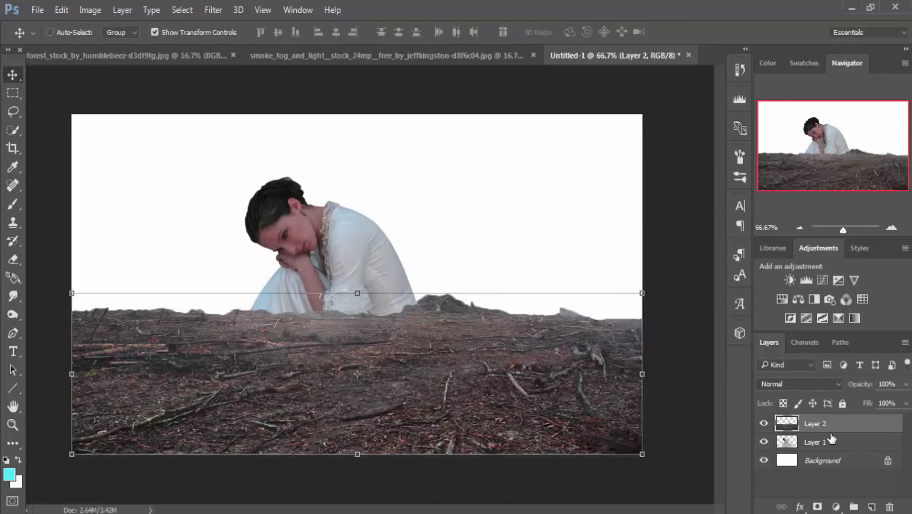
Place the ground layer below the woman and switch to the dark forest photo.
left_click_drag(830, 425, 803, 447)
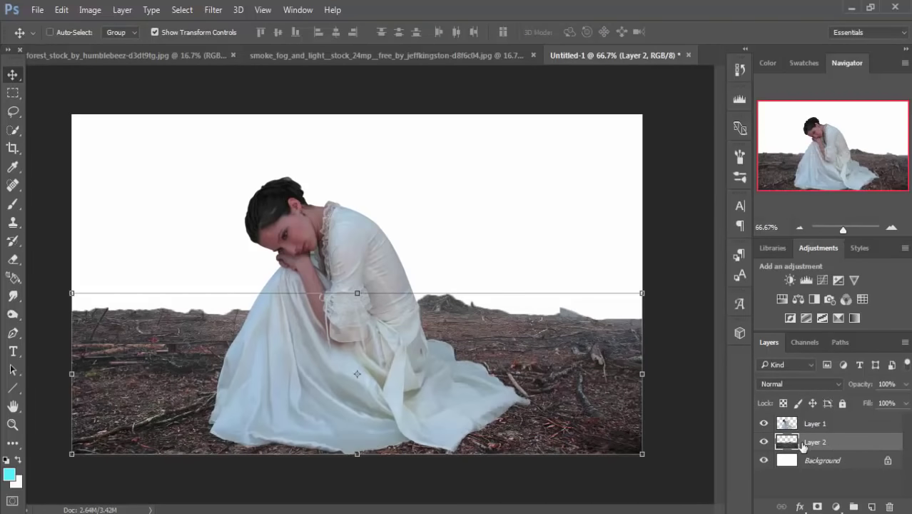
left_click(408, 326)
left_click(825, 424)
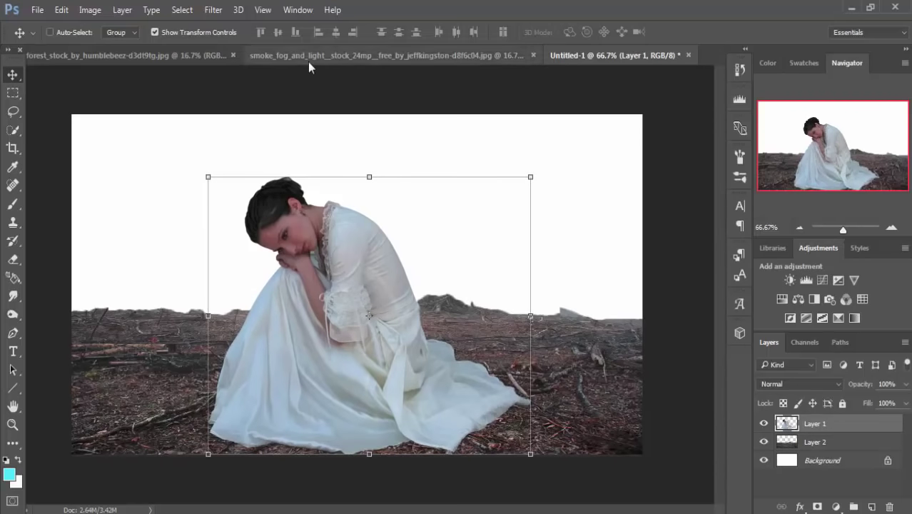
left_click(153, 55)
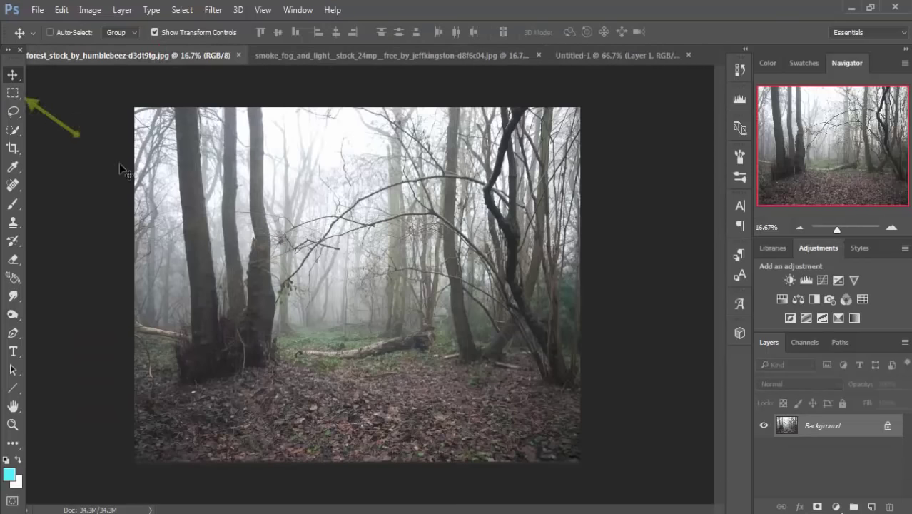
Marquee-select the forest photo and drop it into Untitled-1 as Layer 3.
left_click(12, 93)
left_click_drag(131, 105, 598, 411)
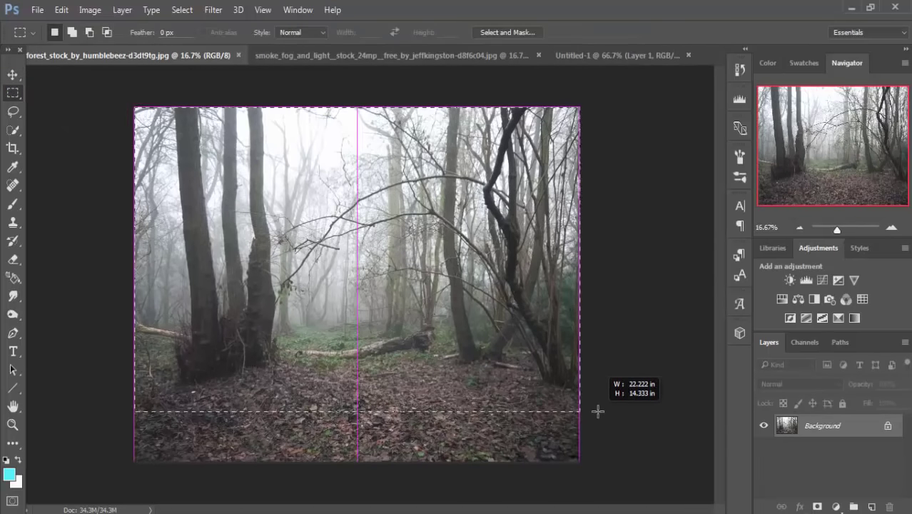
key("v")
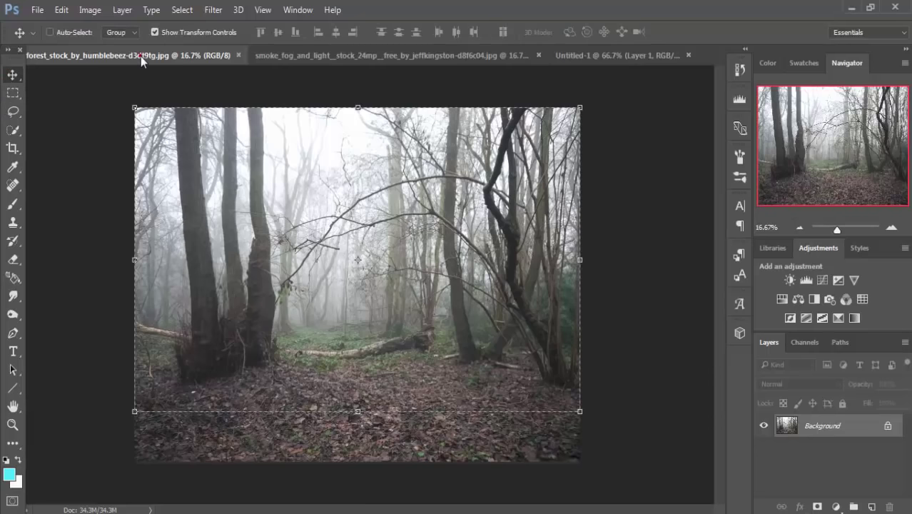
left_click_drag(141, 56, 507, 141)
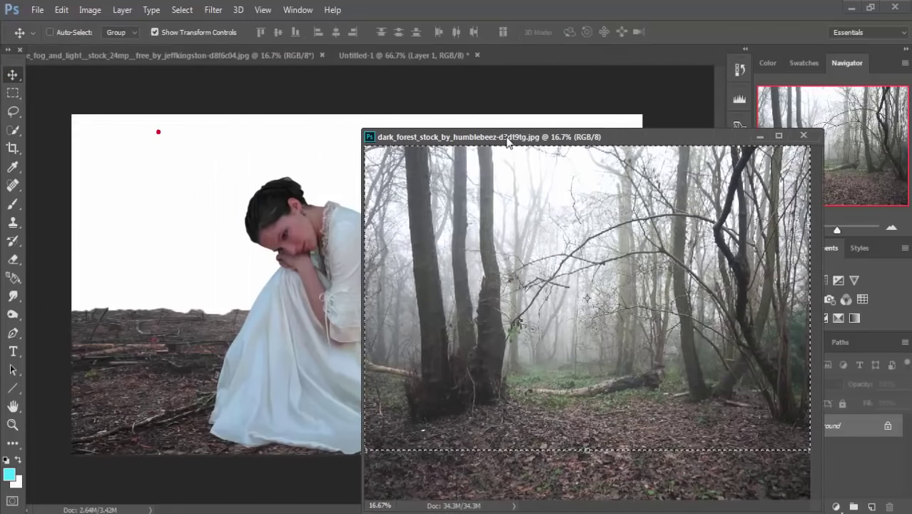
left_click_drag(564, 265, 277, 243)
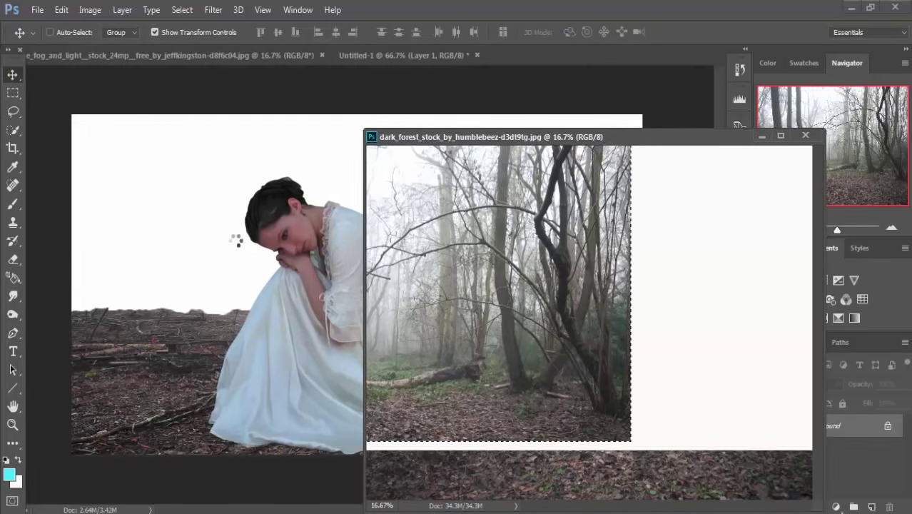
left_click_drag(235, 241, 248, 246)
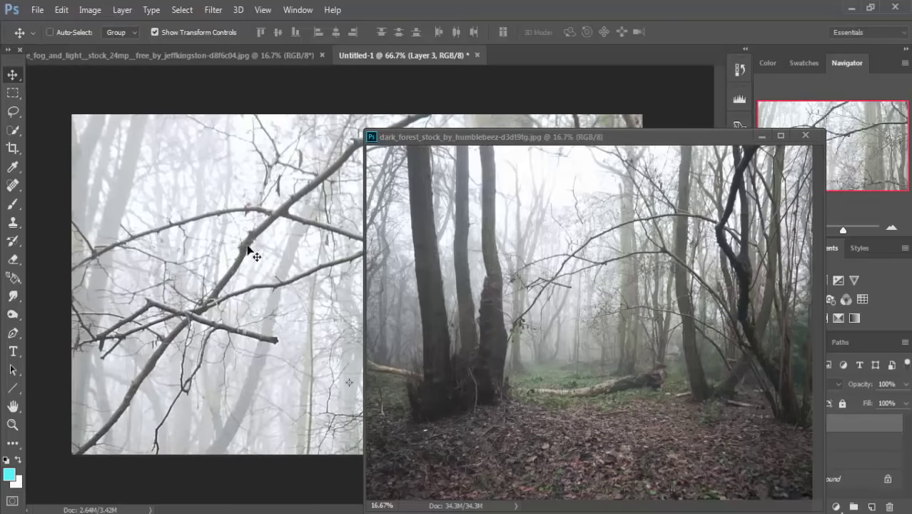
left_click(801, 136)
Scale the forest to about 32%, position it, and move it beneath the ground layer.
mouse_move(576, 120)
left_mouse_down()
mouse_move(303, 175)
mouse_move(574, 220)
mouse_move(404, 223)
left_mouse_up()
left_click_drag(533, 193, 466, 384)
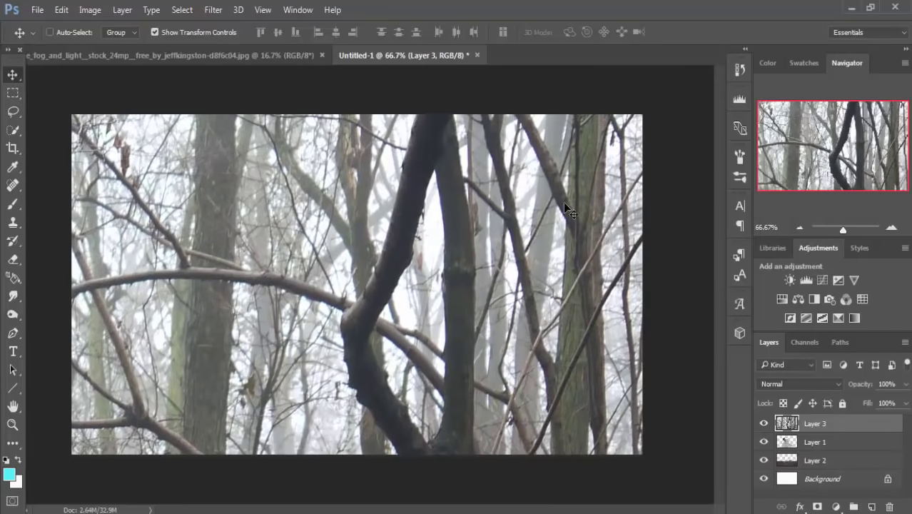
key("ctrl+minus")
key("ctrl+minus")
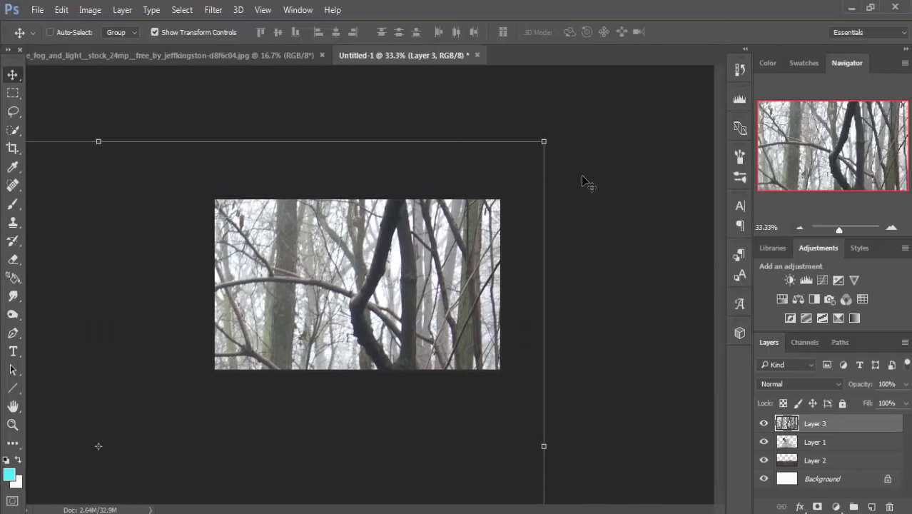
left_click_drag(544, 143, 397, 432)
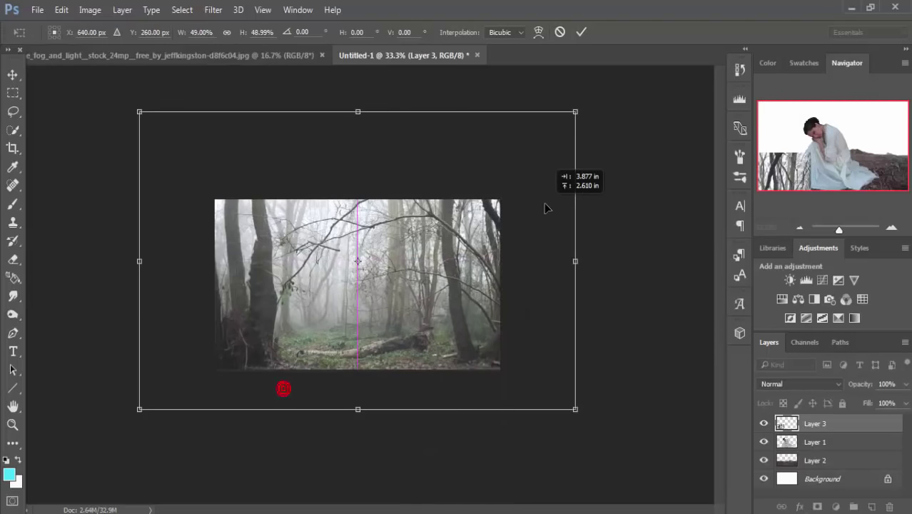
mouse_move(397, 432)
left_mouse_down()
mouse_move(583, 126)
mouse_move(551, 189)
left_mouse_up()
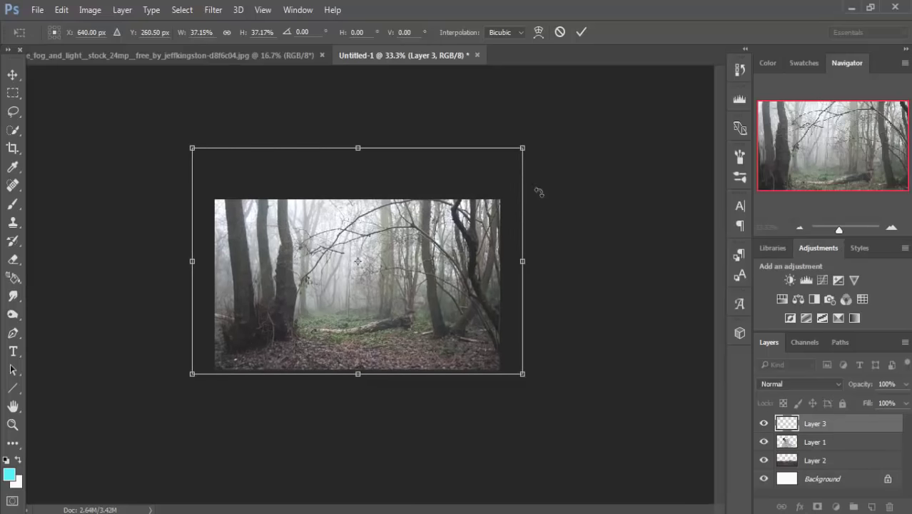
left_click_drag(450, 235, 450, 192)
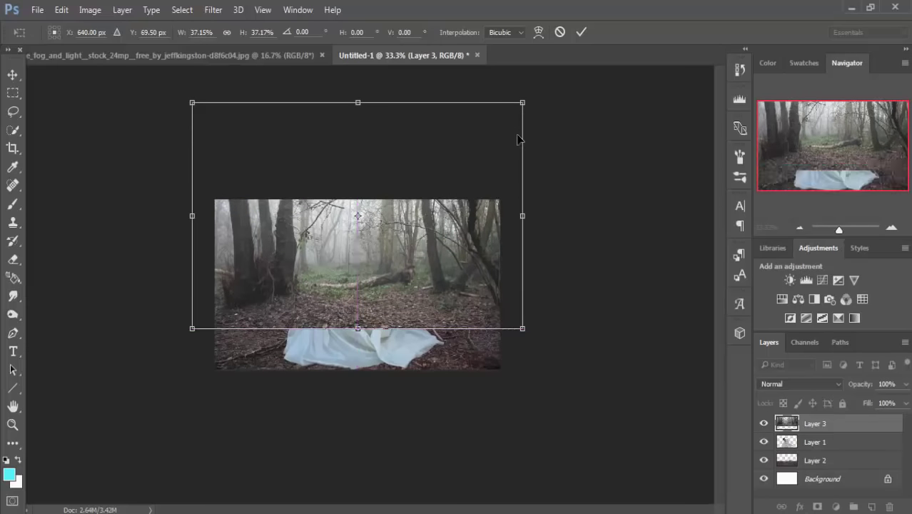
left_click_drag(526, 104, 499, 122)
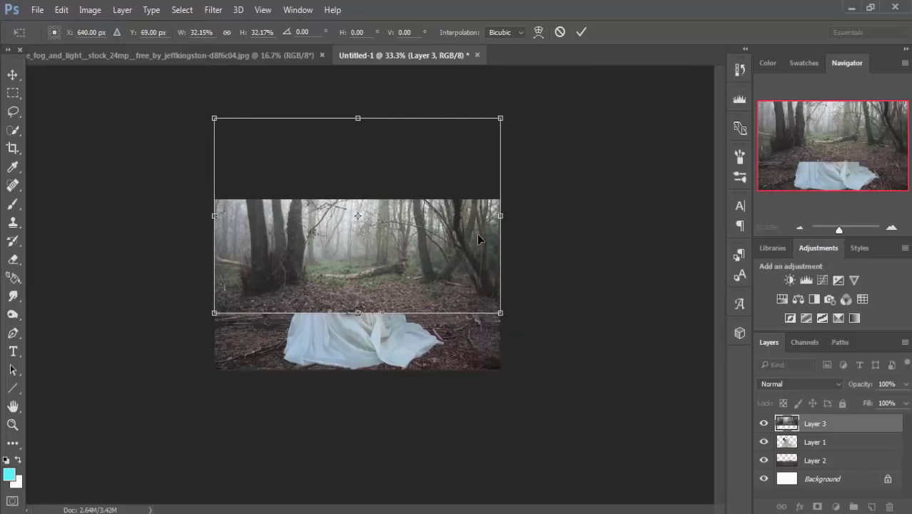
left_click_drag(464, 246, 465, 247)
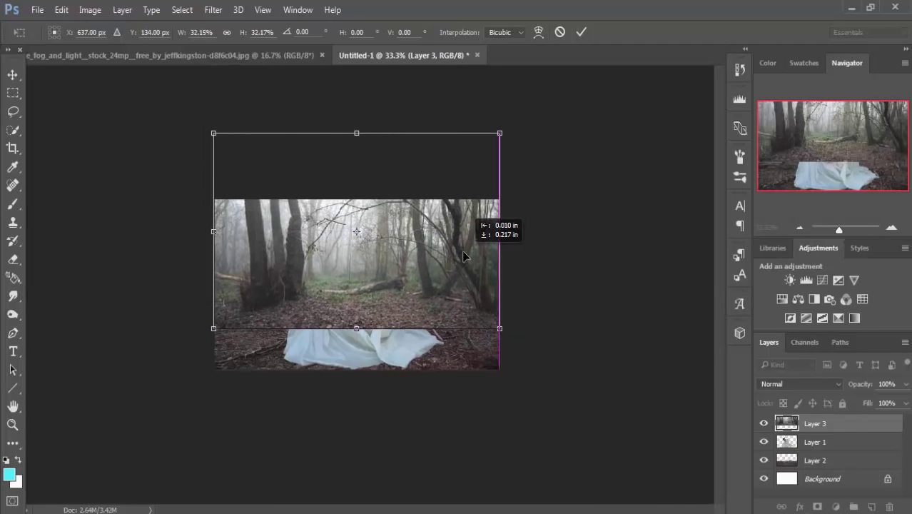
left_click(581, 33)
left_click_drag(817, 424, 822, 465)
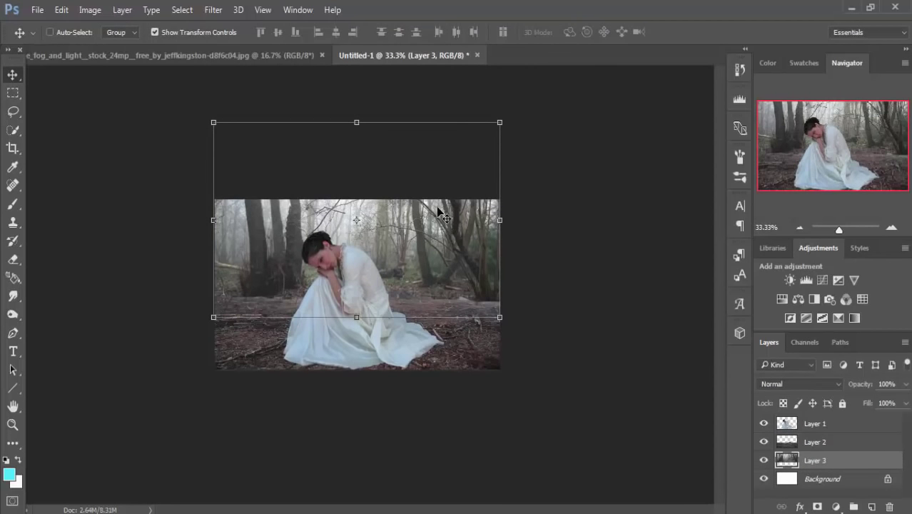
Select Layer 1 and scale the woman to about 72.5%, shifting her slightly left and down.
left_click_drag(438, 212, 436, 214)
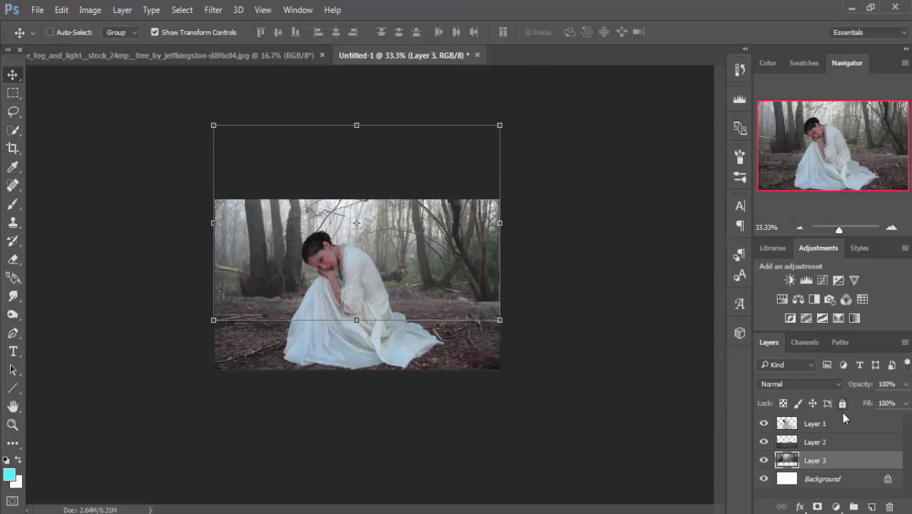
left_click(821, 443)
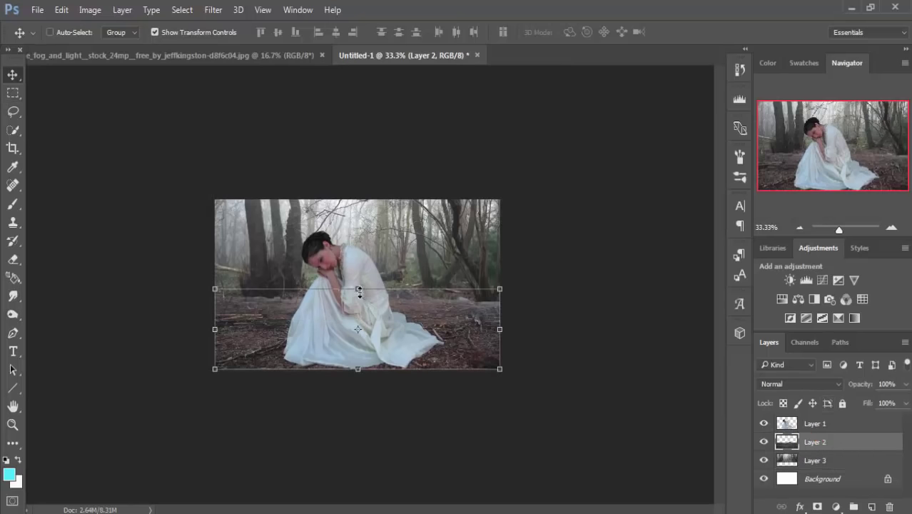
left_click(848, 426)
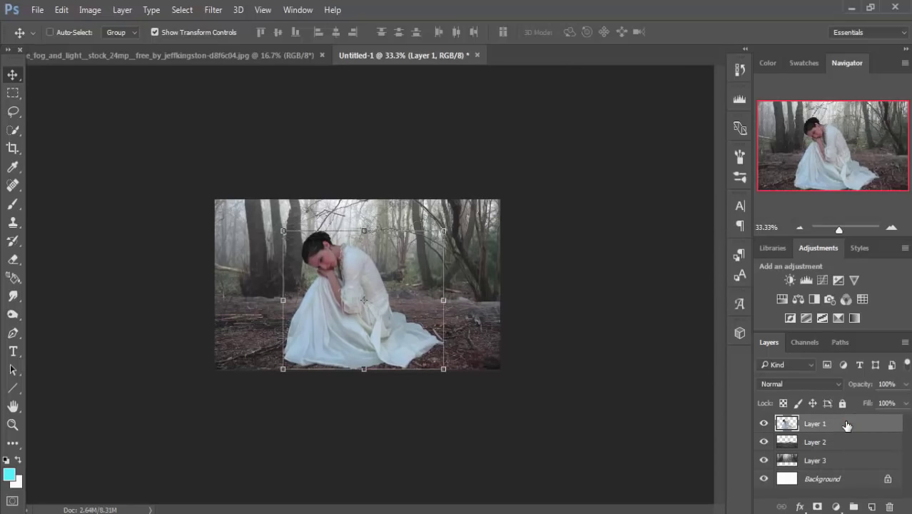
key("ctrl+plus")
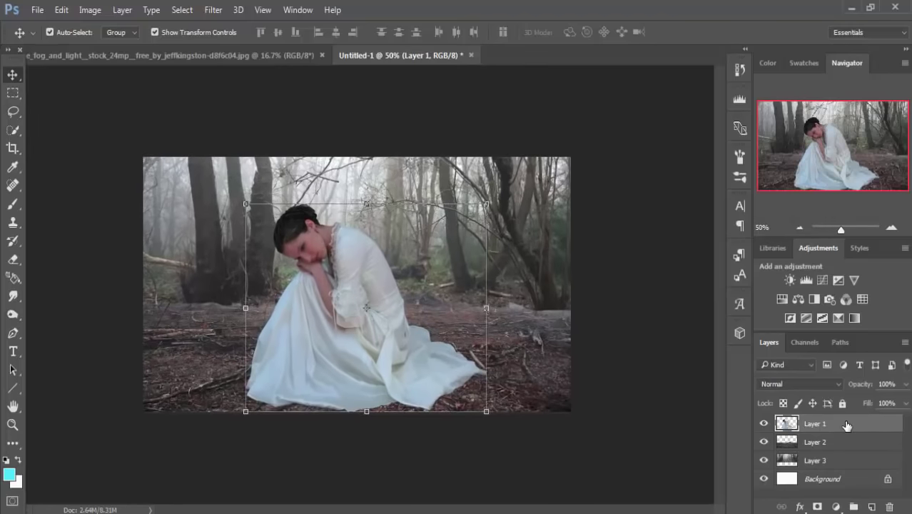
key("ctrl+plus")
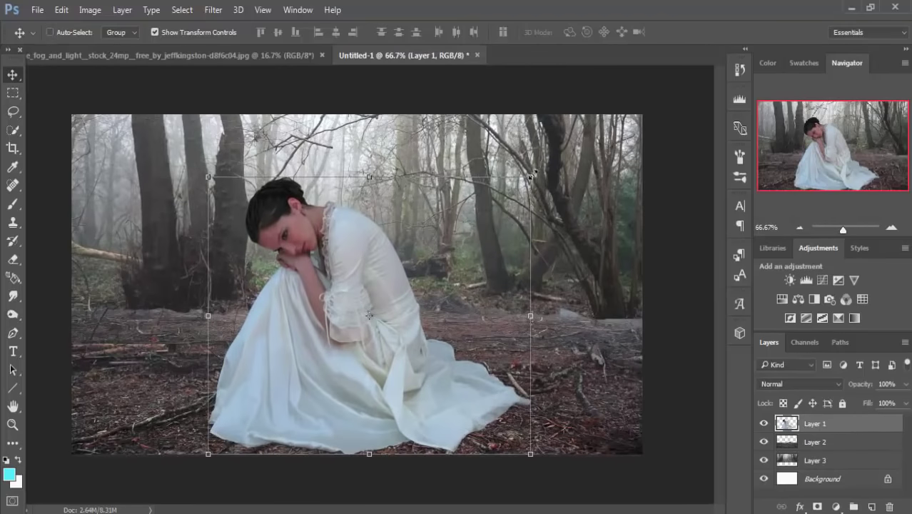
left_click_drag(529, 177, 513, 212)
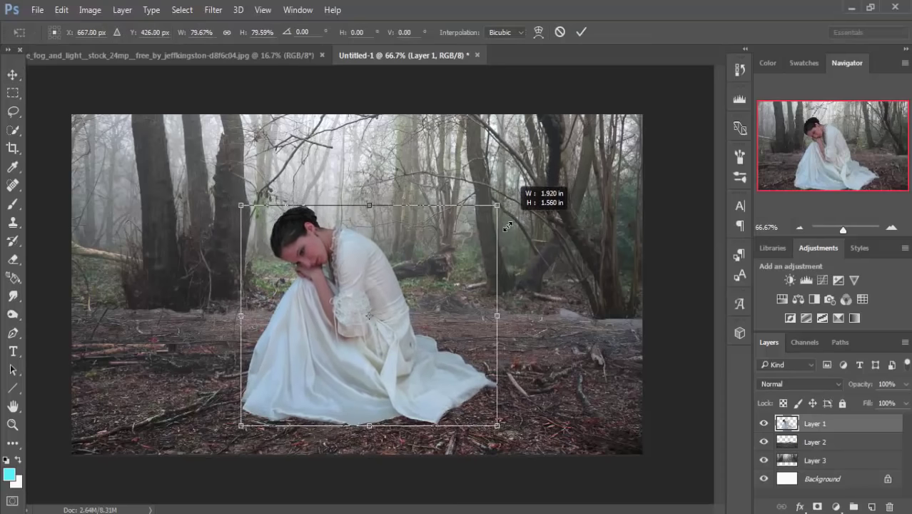
left_click_drag(512, 212, 497, 227)
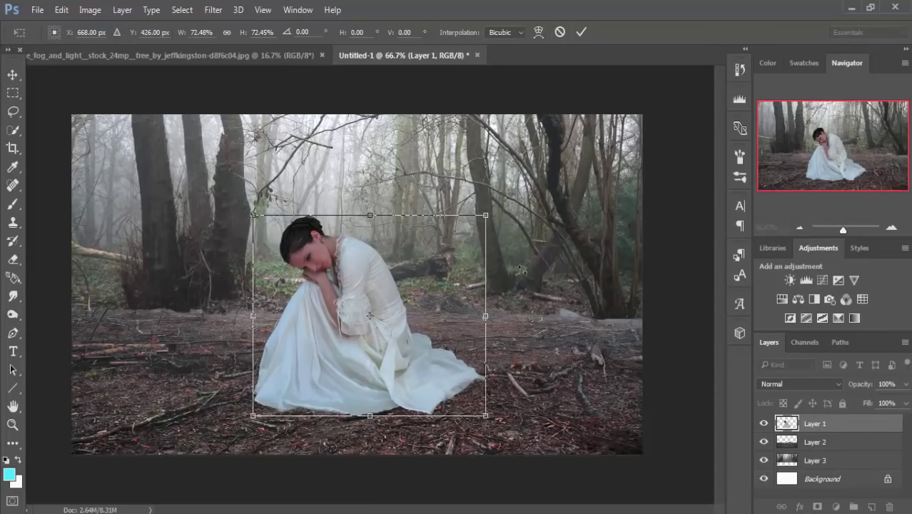
left_click_drag(370, 316, 344, 341)
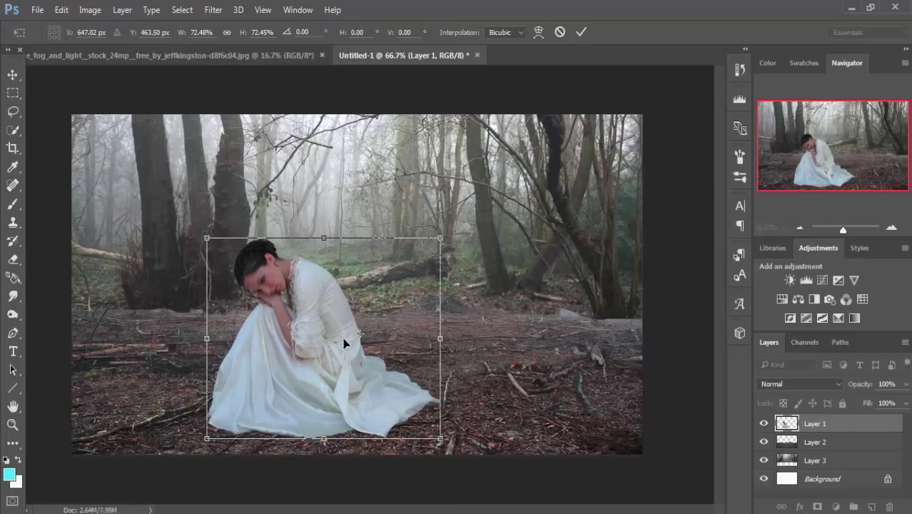
left_click(342, 338)
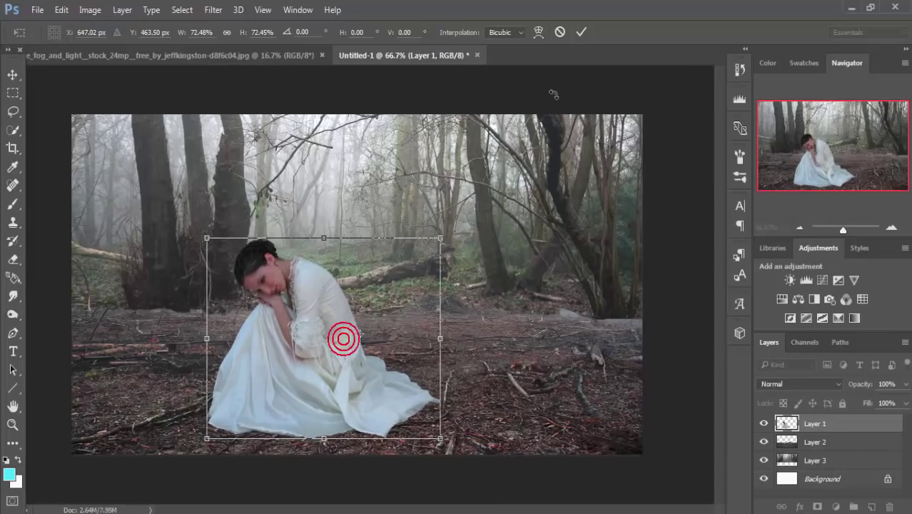
left_click(580, 33)
Mask Layer 2's edges into the tree bases with a size-125 brush, then float the smoke photo.
left_click(833, 443)
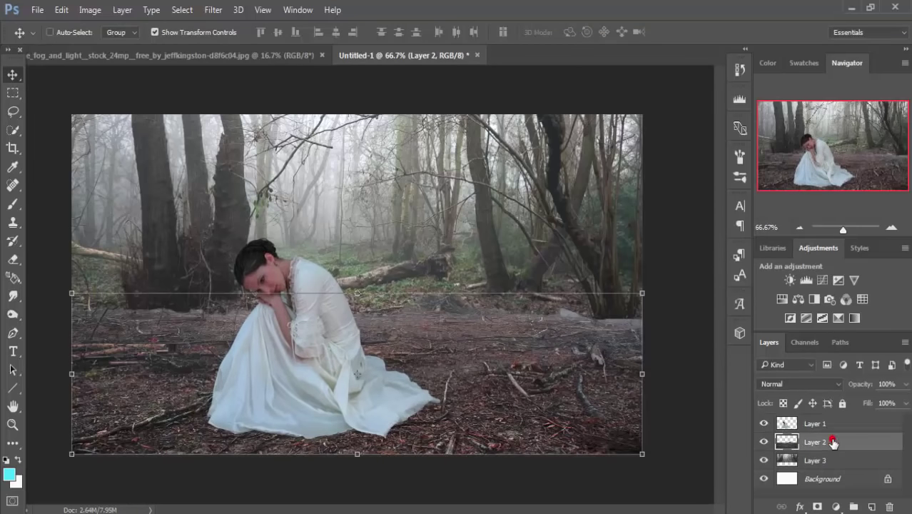
left_click(10, 204)
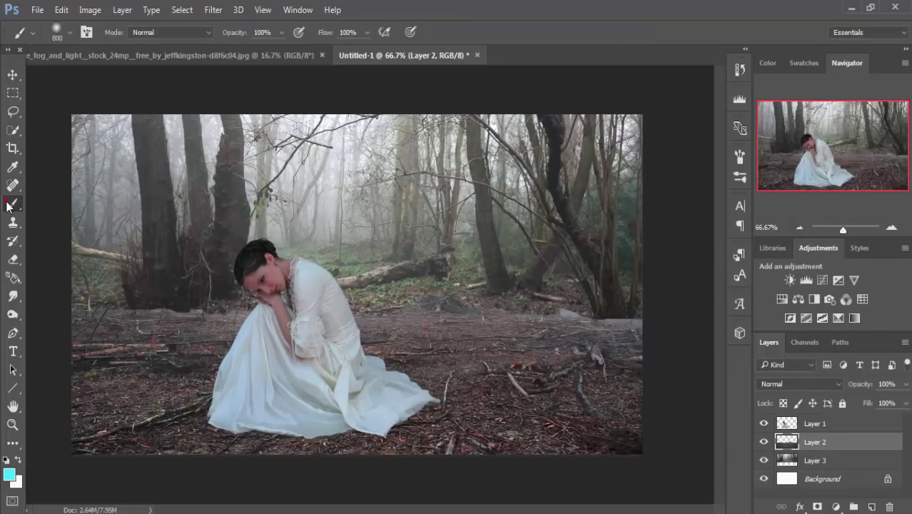
key("bracketleft")
key("bracketleft")
key("bracketleft")
key("bracketleft")
key("bracketleft")
key("bracketleft")
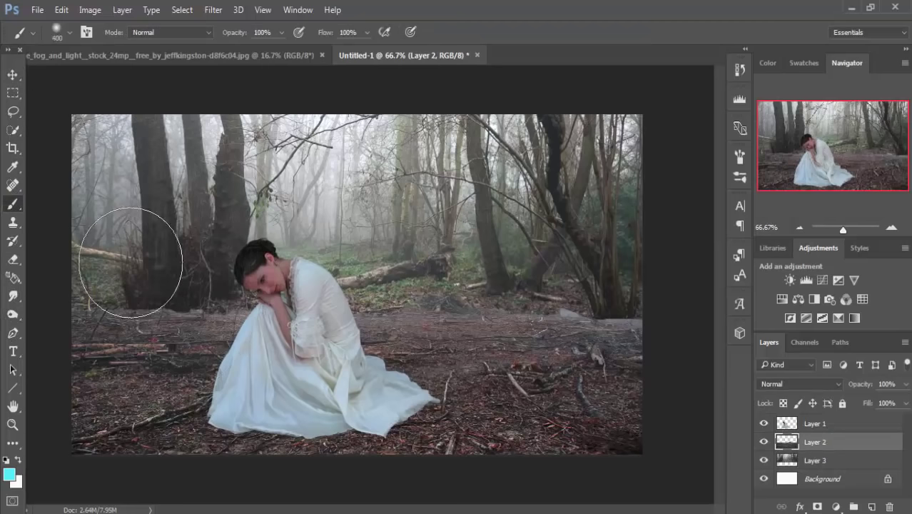
key("bracketleft")
key("bracketleft")
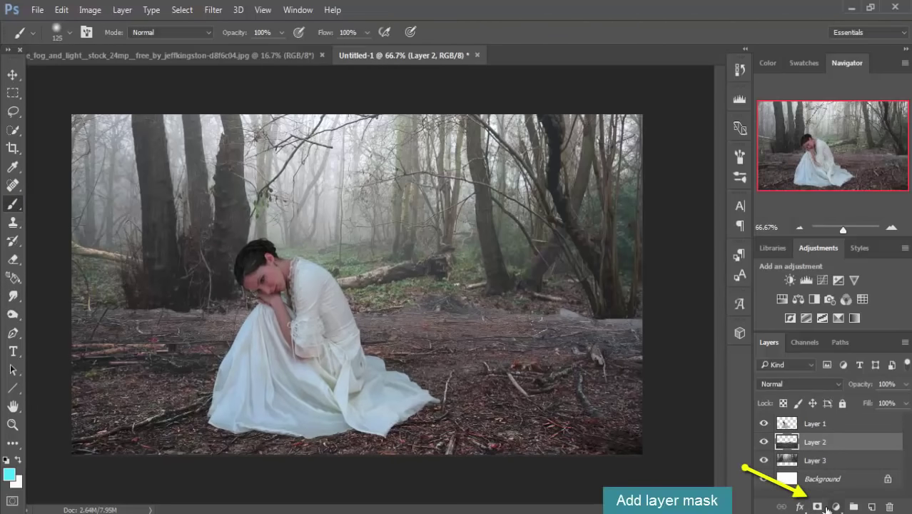
left_click(819, 507)
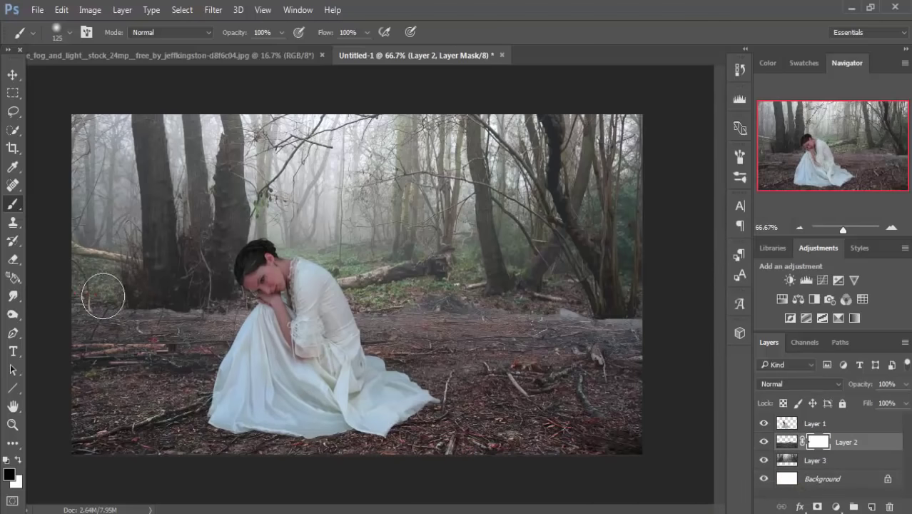
left_click_drag(137, 296, 303, 306)
left_click_drag(399, 309, 644, 312)
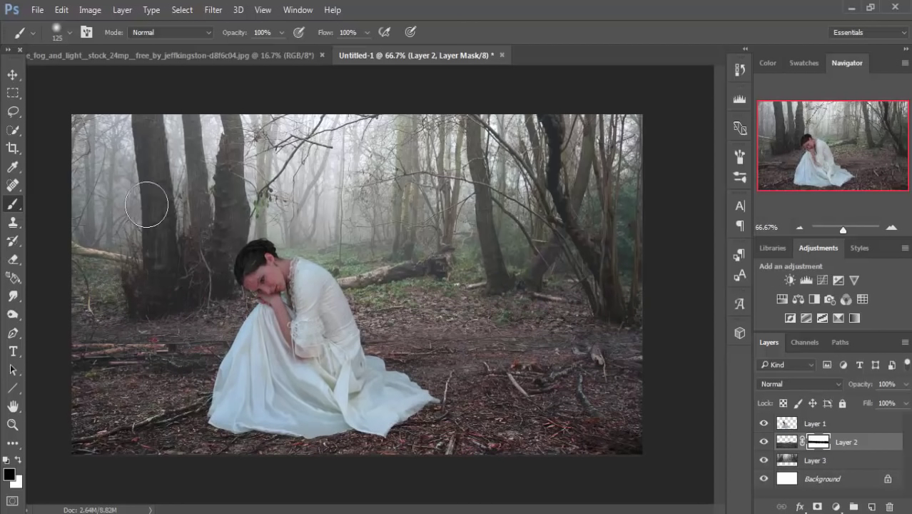
left_click(12, 76)
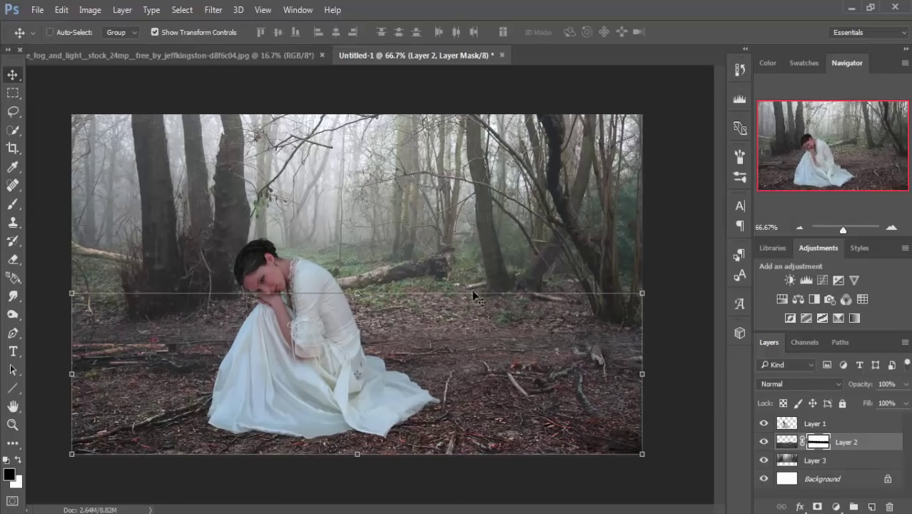
mouse_move(253, 53)
left_mouse_down()
mouse_move(249, 134)
mouse_move(776, 120)
left_mouse_up()
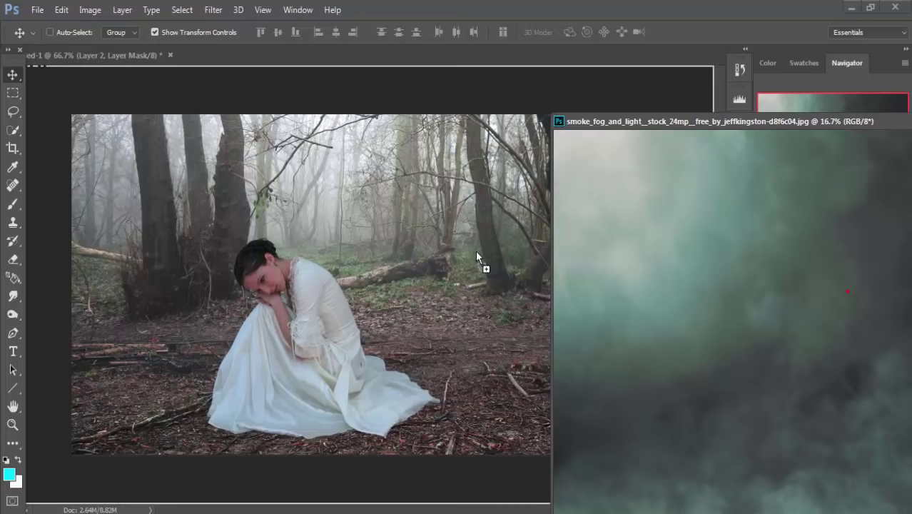
Drop the smoke-fog photo into the composition as a new layer and minimize its window.
left_click_drag(477, 257, 476, 255)
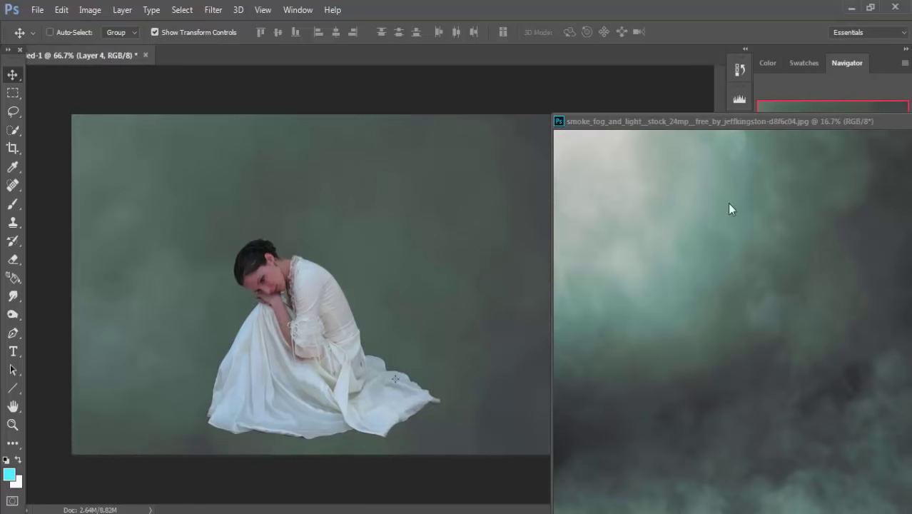
left_click_drag(495, 142, 495, 137)
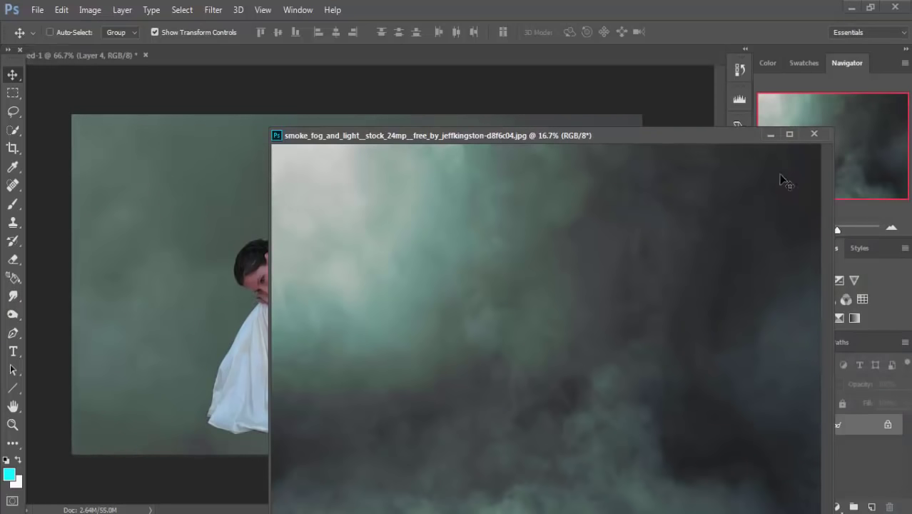
left_click(770, 136)
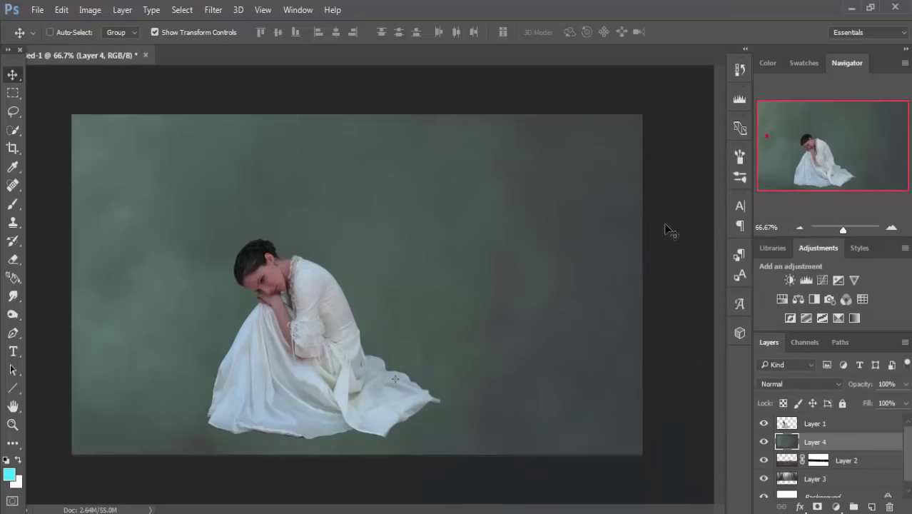
key("ctrl+minus")
key("ctrl+minus")
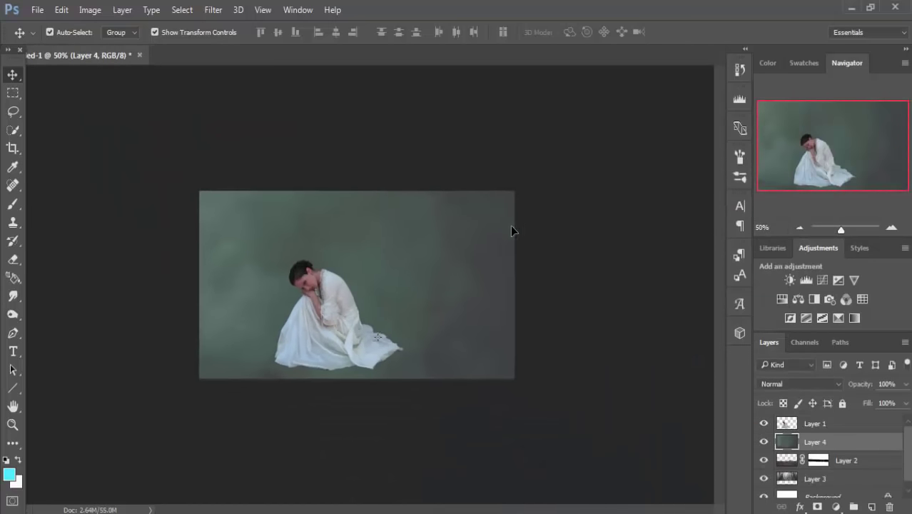
key("ctrl+minus")
key("ctrl+minus")
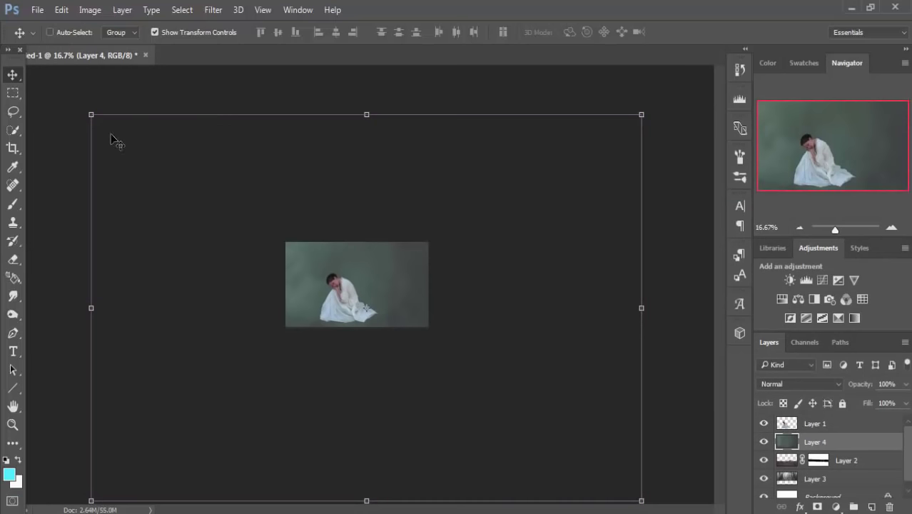
Scale the smoke layer so it covers the whole canvas.
left_click_drag(91, 114, 258, 236)
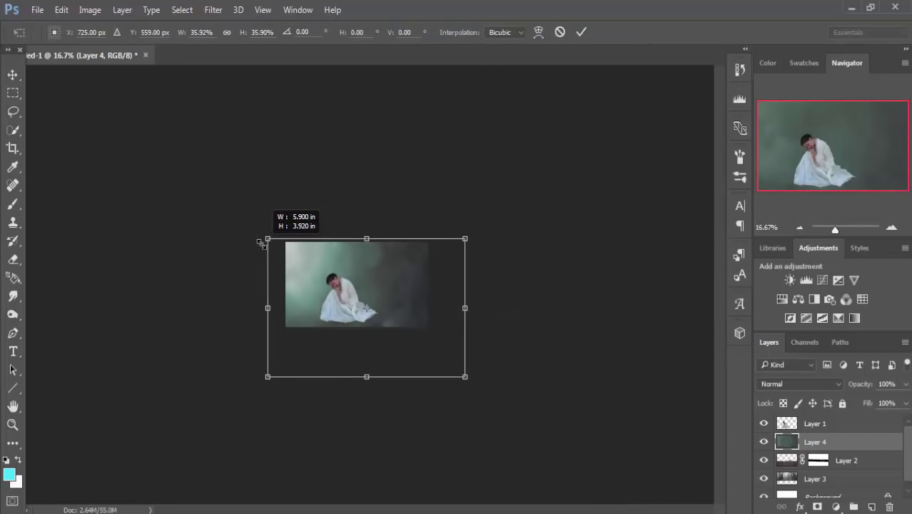
left_click_drag(258, 236, 267, 238)
left_click_drag(467, 378, 429, 326)
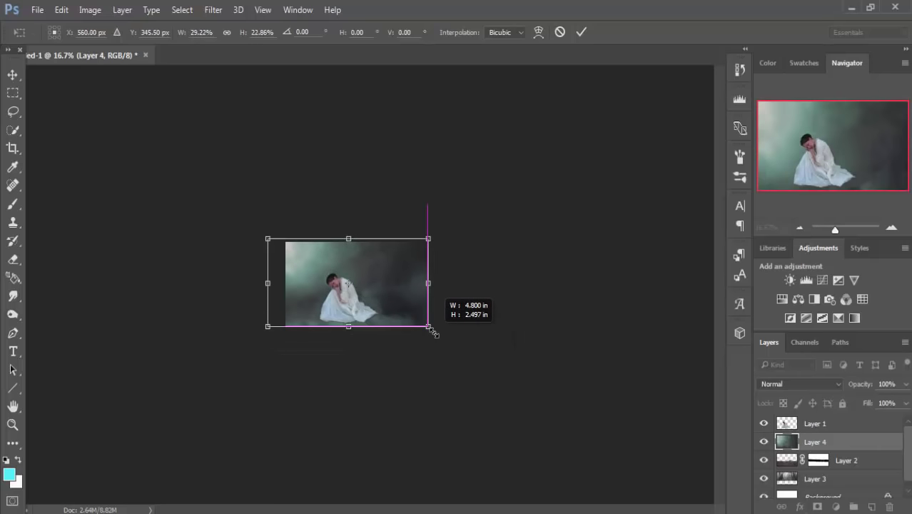
left_click_drag(269, 238, 285, 242)
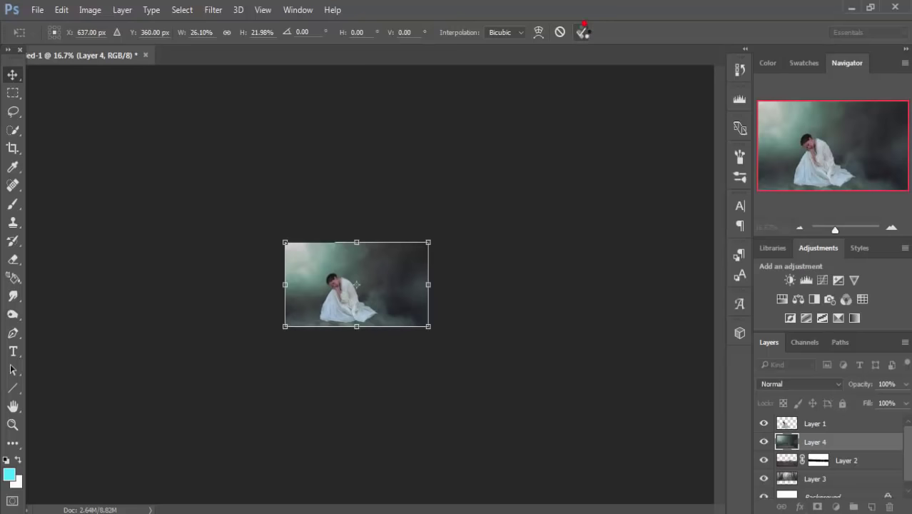
left_click(583, 31)
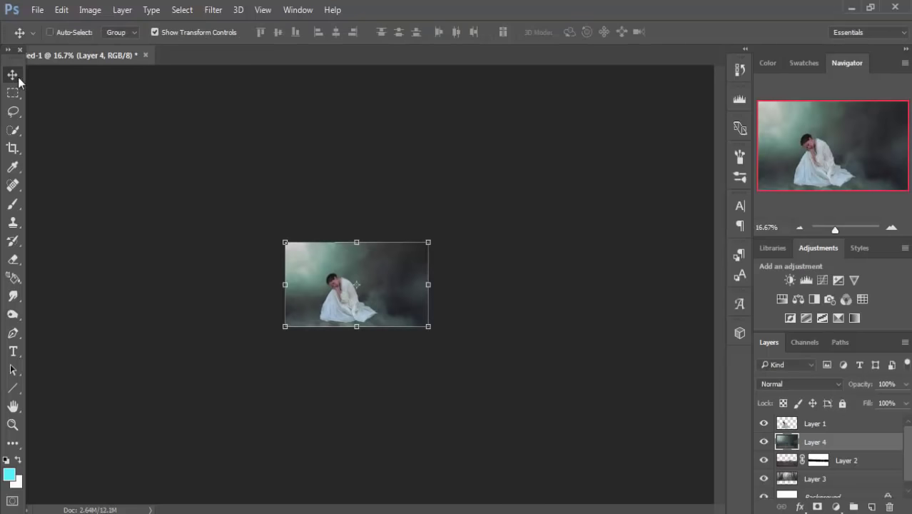
Zoom back to 66.7% and add a layer mask to the smoke layer.
key("ctrl+plus")
key("ctrl+plus")
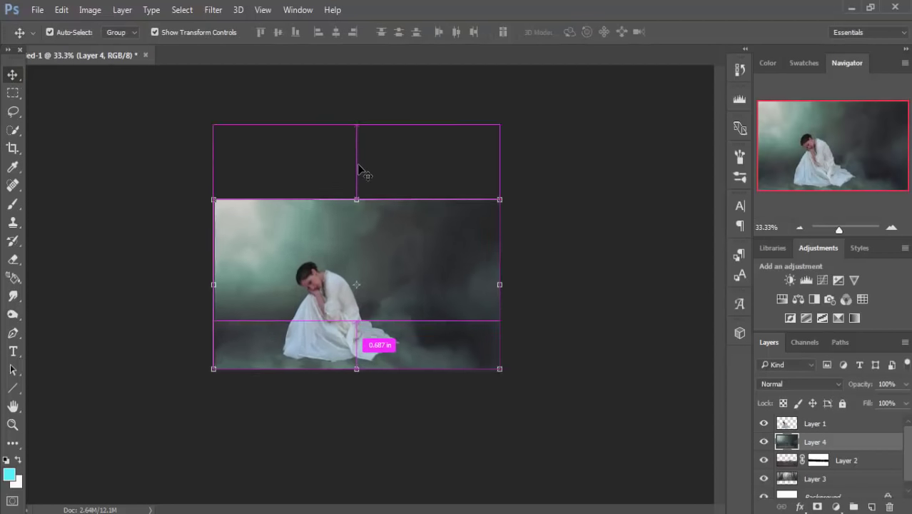
key("ctrl+plus")
key("ctrl+plus")
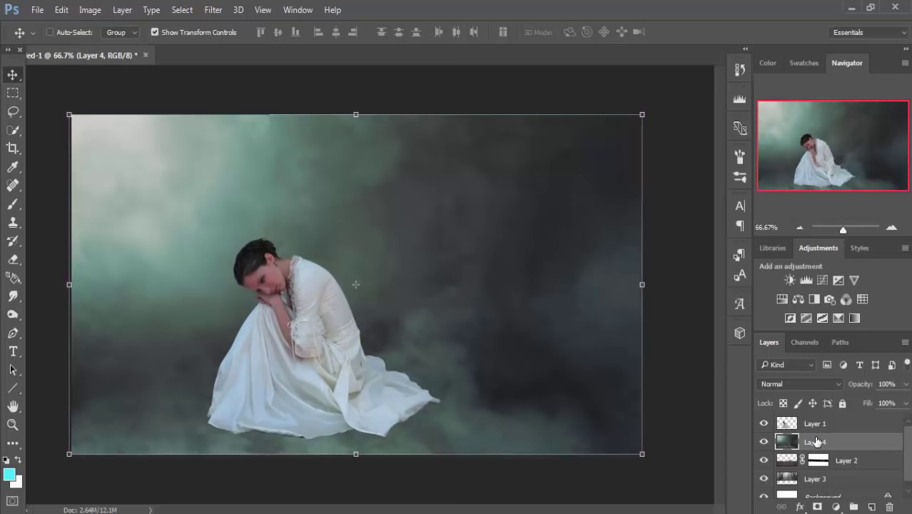
left_click(816, 507)
left_click(10, 205)
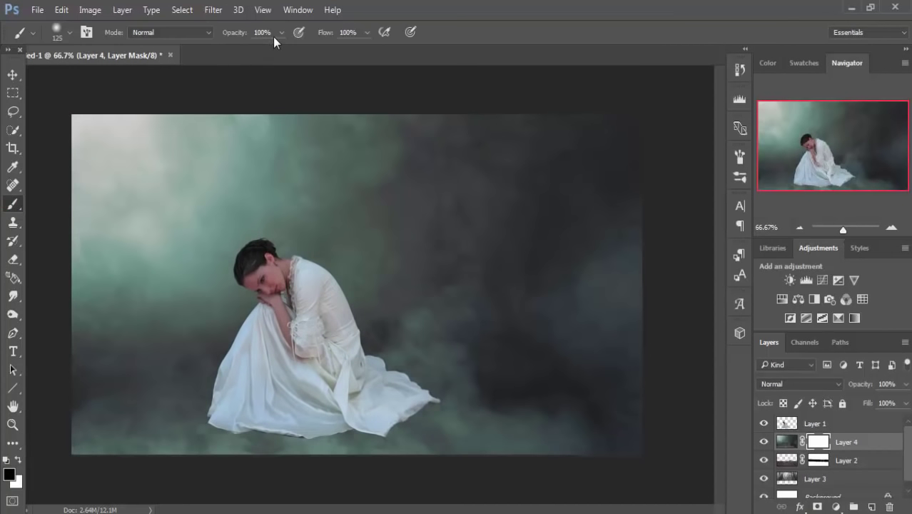
Paint Layer 4's mask with a low-opacity 250 px soft brush to reveal the forest floor and branches.
left_click_drag(280, 48, 230, 50)
key("bracketright")
key("bracketright")
key("bracketright")
key("bracketright")
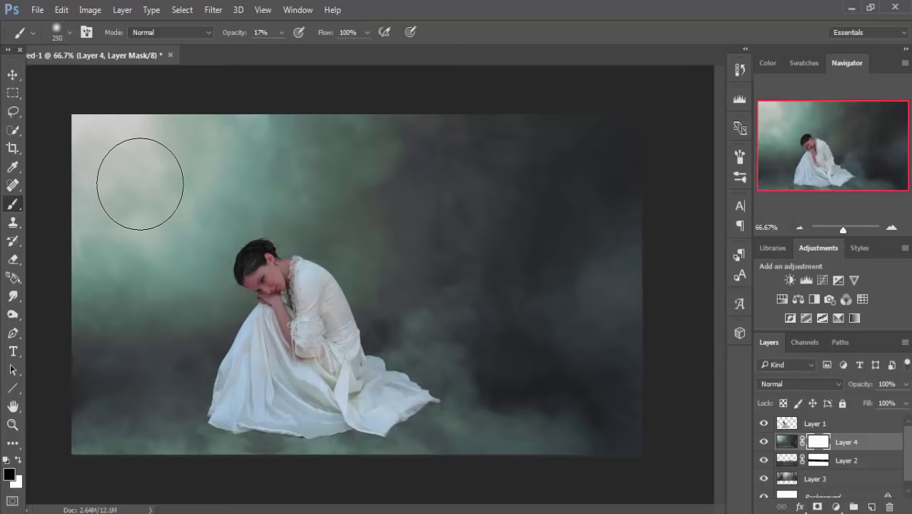
left_click_drag(143, 249, 153, 153)
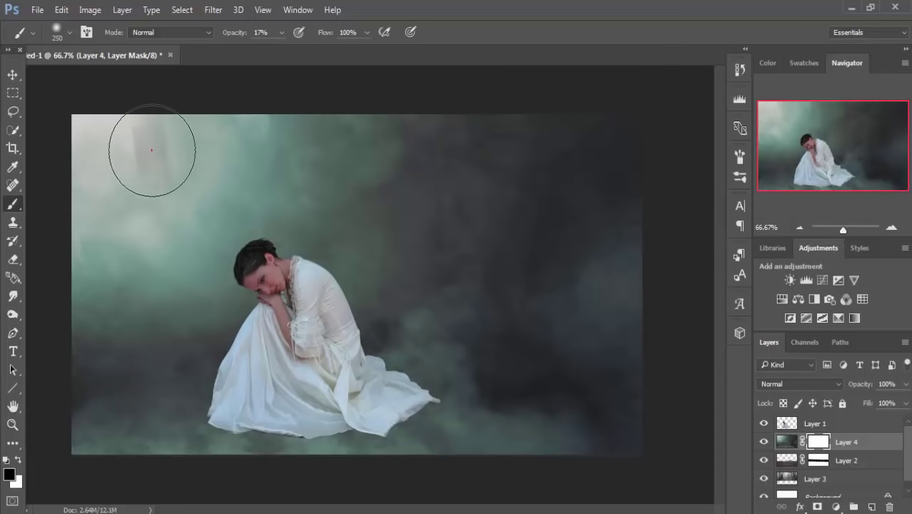
mouse_move(145, 349)
left_mouse_down()
mouse_move(134, 395)
mouse_move(241, 399)
mouse_move(97, 417)
mouse_move(199, 421)
mouse_move(315, 452)
mouse_move(167, 446)
mouse_move(371, 438)
mouse_move(406, 424)
mouse_move(423, 404)
mouse_move(399, 346)
mouse_move(434, 194)
mouse_move(448, 234)
mouse_move(444, 367)
mouse_move(521, 187)
mouse_move(522, 320)
mouse_move(573, 147)
mouse_move(589, 302)
mouse_move(612, 322)
mouse_move(483, 378)
mouse_move(474, 442)
mouse_move(597, 444)
mouse_move(415, 455)
mouse_move(448, 458)
mouse_move(574, 362)
mouse_move(356, 397)
mouse_move(245, 445)
mouse_move(460, 452)
mouse_move(380, 460)
mouse_move(236, 444)
mouse_move(336, 453)
mouse_move(332, 428)
mouse_move(374, 425)
left_mouse_up()
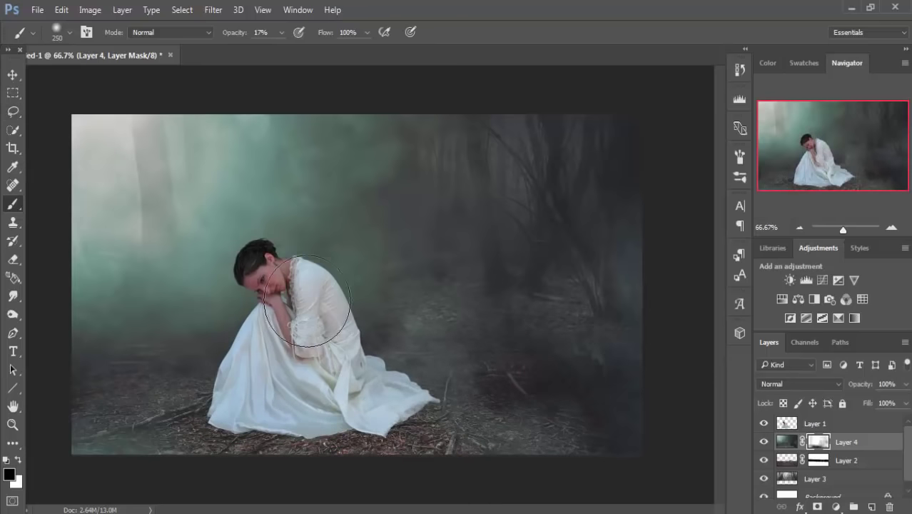
mouse_move(309, 195)
left_mouse_down()
mouse_move(320, 157)
mouse_move(387, 157)
left_mouse_up()
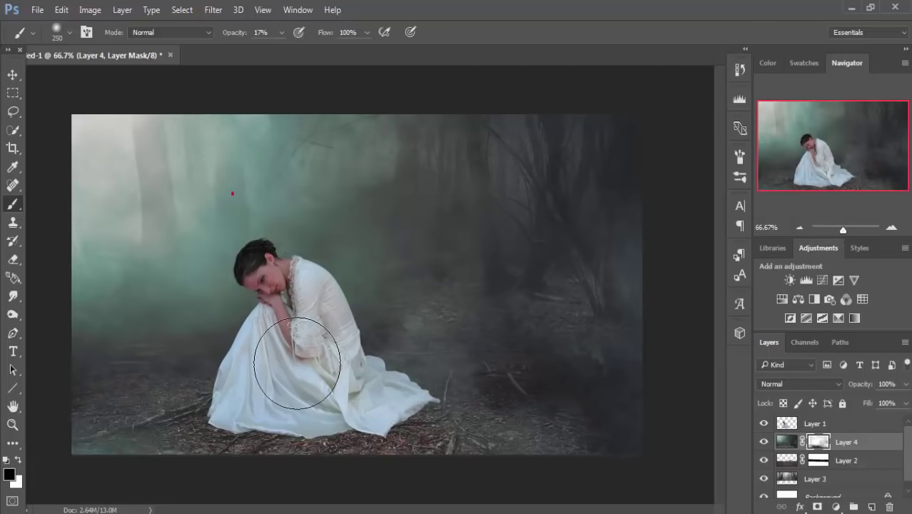
left_click(11, 74)
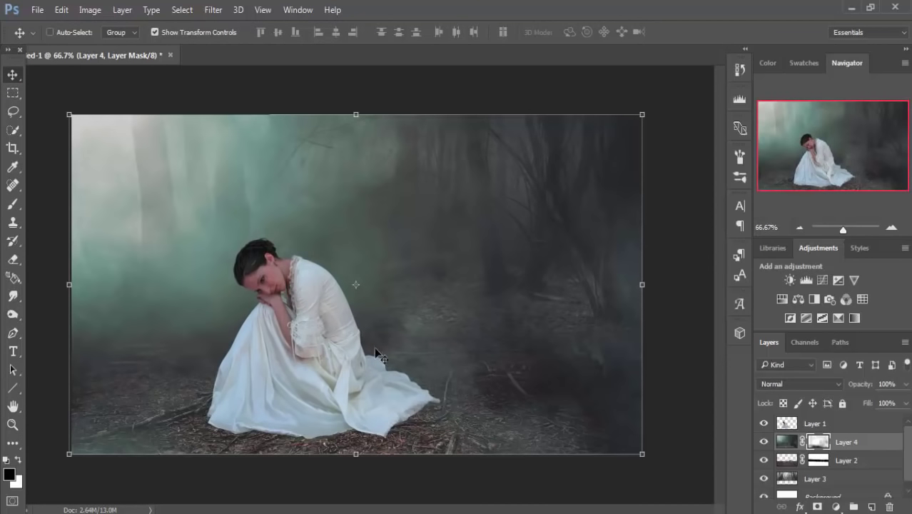
Duplicate the woman's Layer 1 as Layer 1 copy.
left_click(809, 426)
right_click(809, 427)
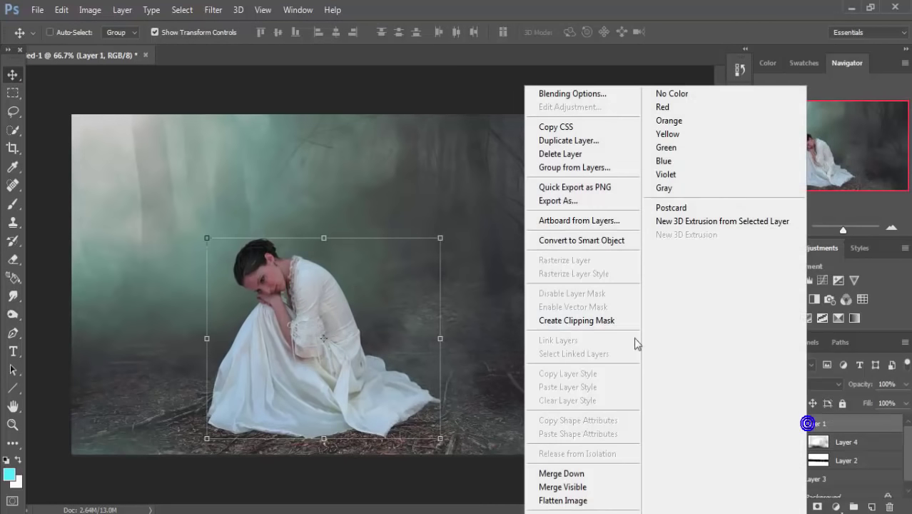
left_click(559, 140)
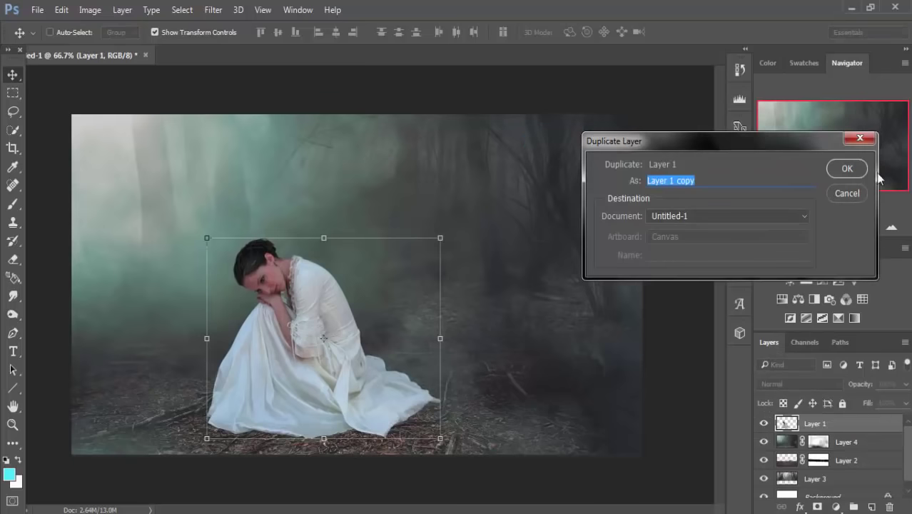
left_click(847, 167)
In Liquify on the original Layer 1, forward-warp the dress's shoulder, back and drapery up and right.
left_click(817, 442)
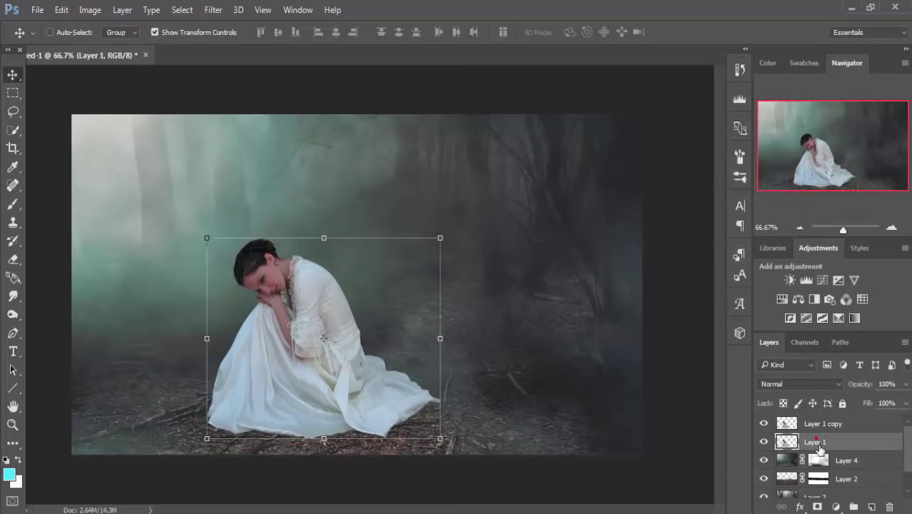
left_click(223, 12)
mouse_move(224, 260)
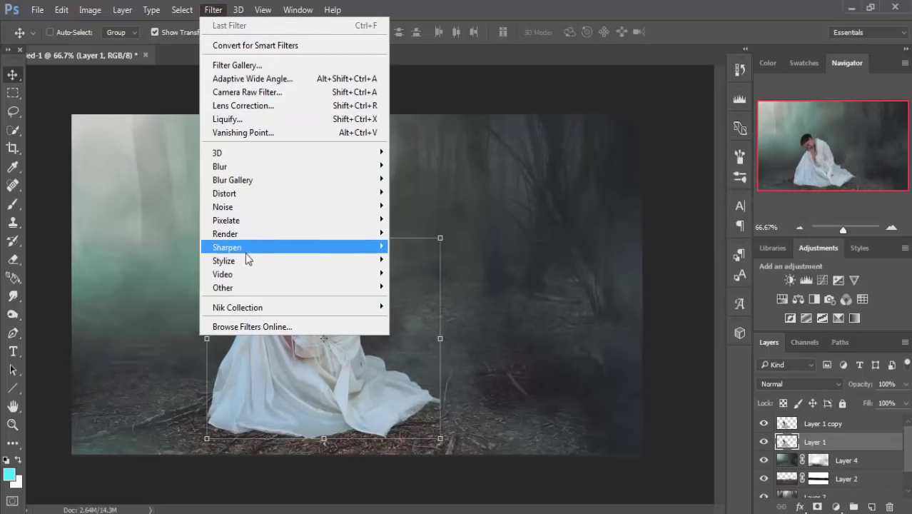
left_click(239, 119)
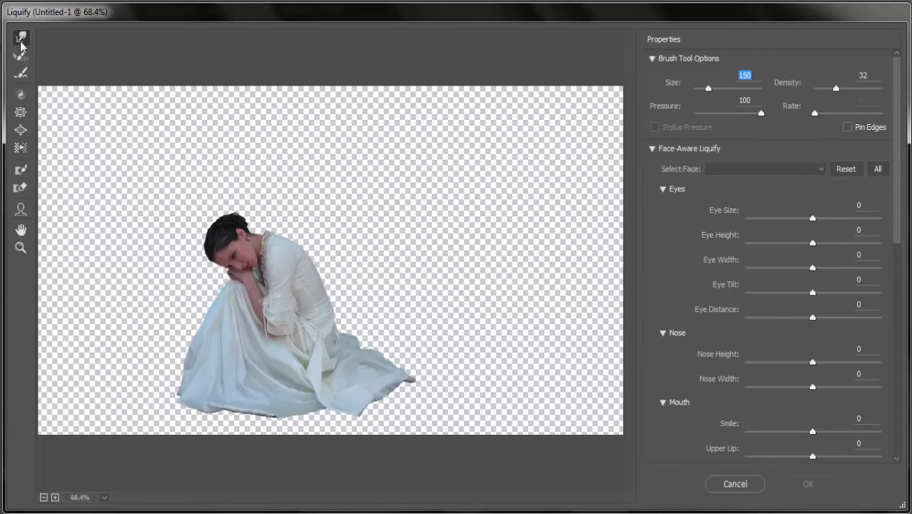
left_click_drag(291, 274, 407, 204)
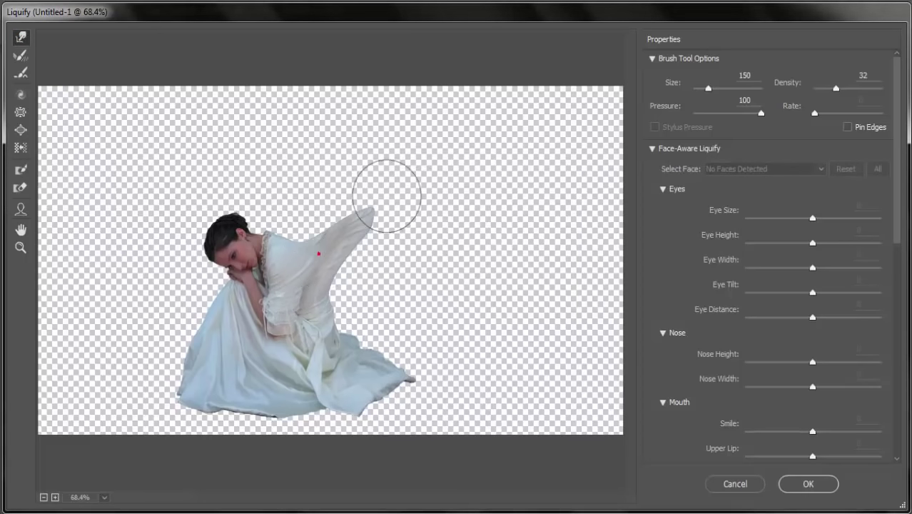
left_click_drag(293, 250, 353, 146)
mouse_move(322, 229)
left_mouse_down()
mouse_move(383, 167)
mouse_move(344, 149)
left_mouse_up()
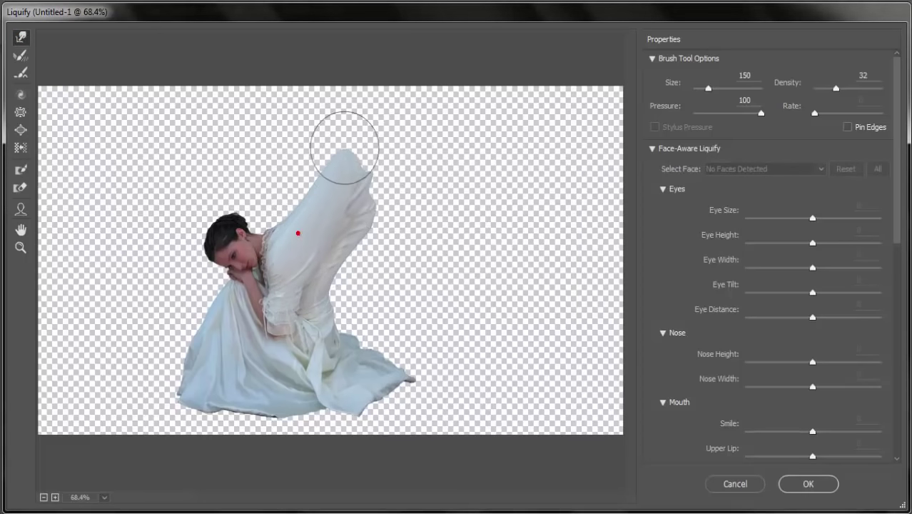
left_click_drag(328, 267, 362, 270)
mouse_move(291, 327)
left_mouse_down()
mouse_move(377, 285)
mouse_move(363, 275)
mouse_move(394, 248)
mouse_move(452, 230)
left_mouse_up()
mouse_move(356, 322)
left_mouse_down()
mouse_move(393, 285)
mouse_move(447, 274)
left_mouse_up()
left_click_drag(384, 290, 489, 248)
left_click_drag(342, 363, 489, 285)
Stretch the lower drapery right, pull its top into a tall point, and apply the warp.
left_click_drag(414, 350, 533, 322)
left_click_drag(389, 379, 522, 326)
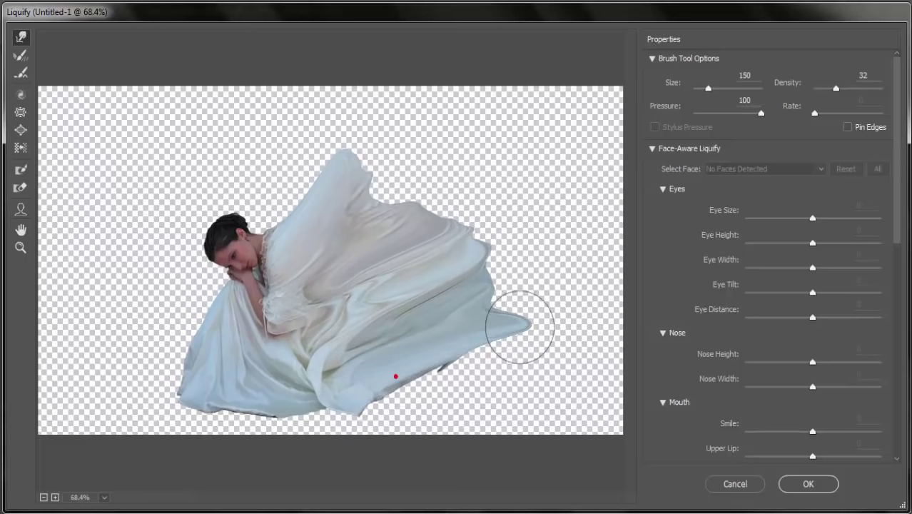
left_click_drag(439, 310, 541, 276)
left_click_drag(421, 301, 540, 236)
left_click_drag(428, 271, 519, 241)
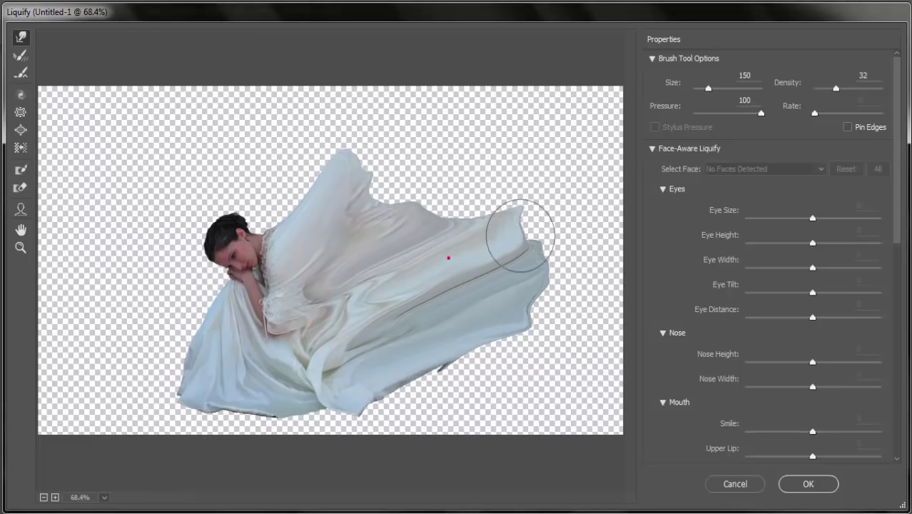
left_click_drag(412, 258, 489, 193)
left_click_drag(381, 242, 489, 163)
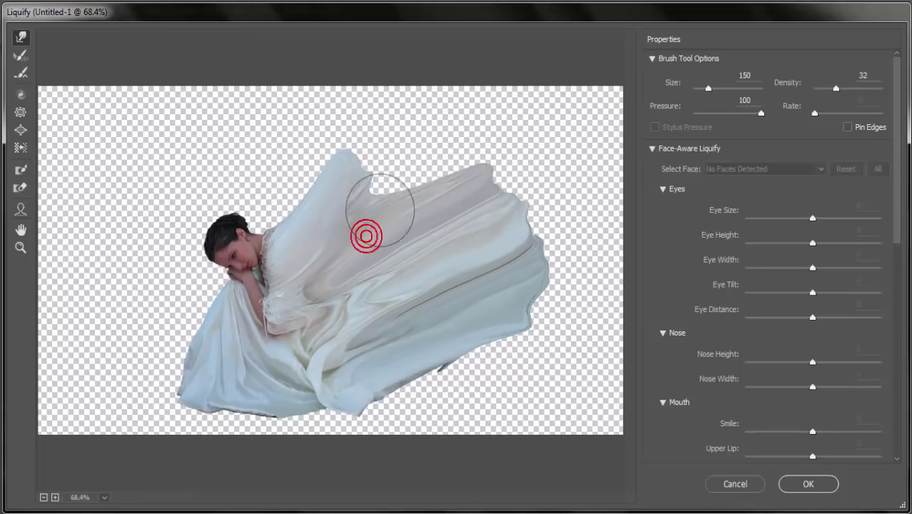
left_click_drag(366, 234, 485, 118)
left_click_drag(373, 216, 464, 91)
left_click_drag(348, 194, 413, 112)
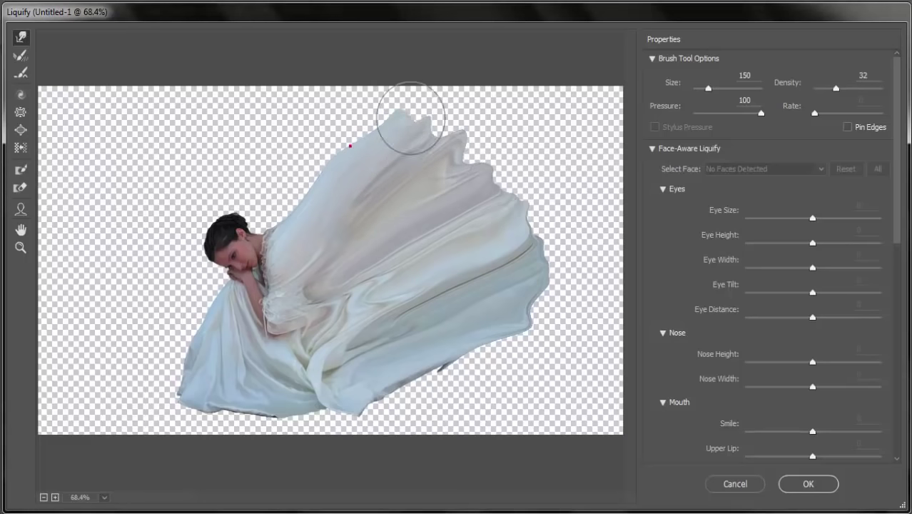
mouse_move(350, 146)
left_mouse_down()
mouse_move(405, 157)
mouse_move(418, 92)
left_mouse_up()
left_click_drag(438, 204, 549, 147)
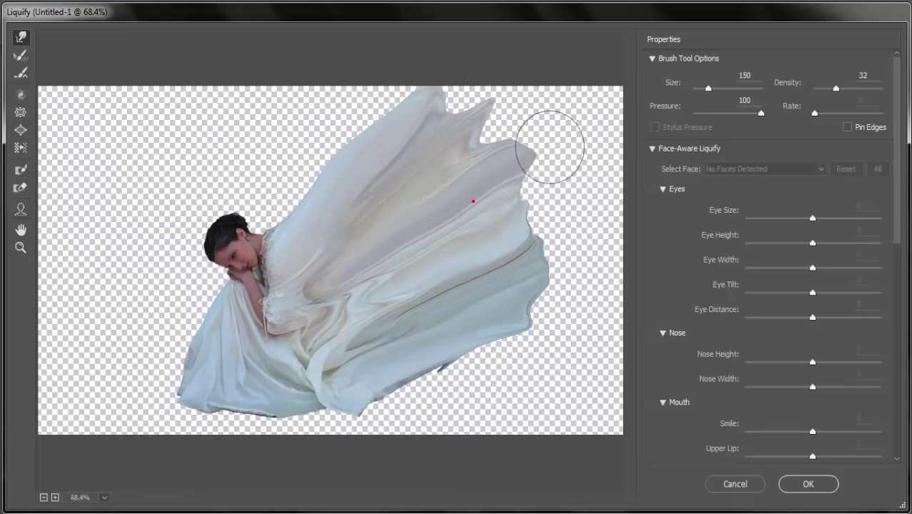
left_click_drag(501, 259, 532, 243)
left_click_drag(371, 304, 339, 291)
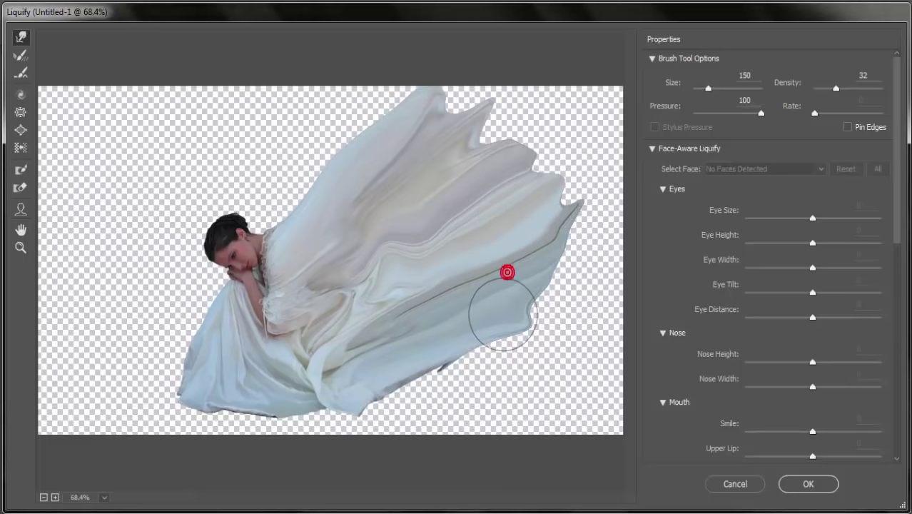
left_click_drag(503, 314, 580, 277)
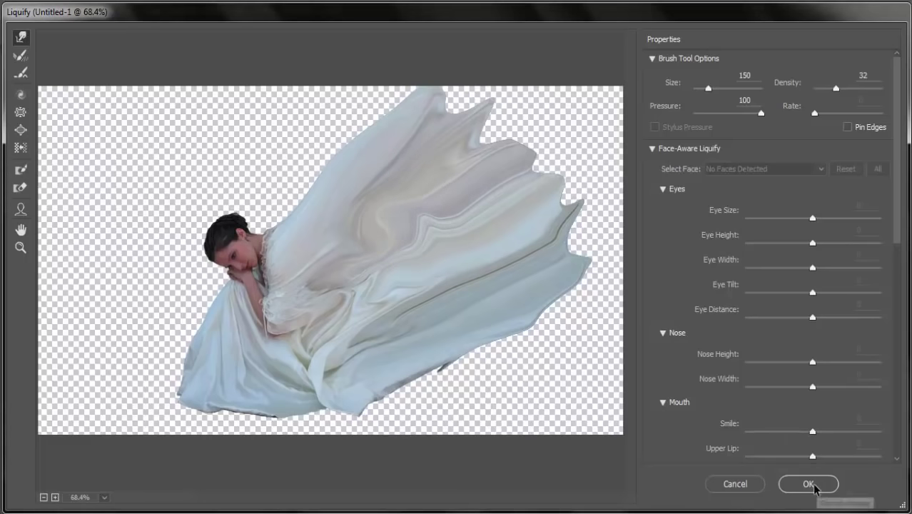
key("Return")
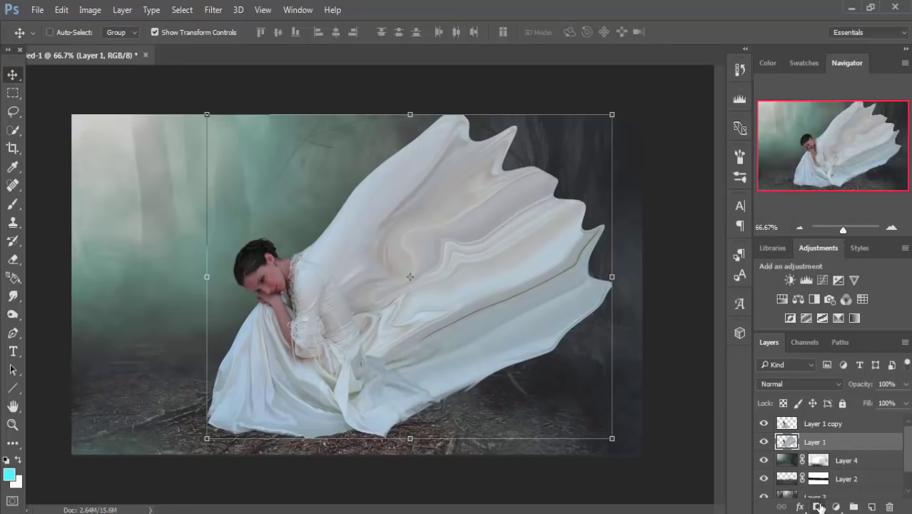
Add a layer mask to Layer 1 and paint it black to hide the warped dress.
left_click(9, 206)
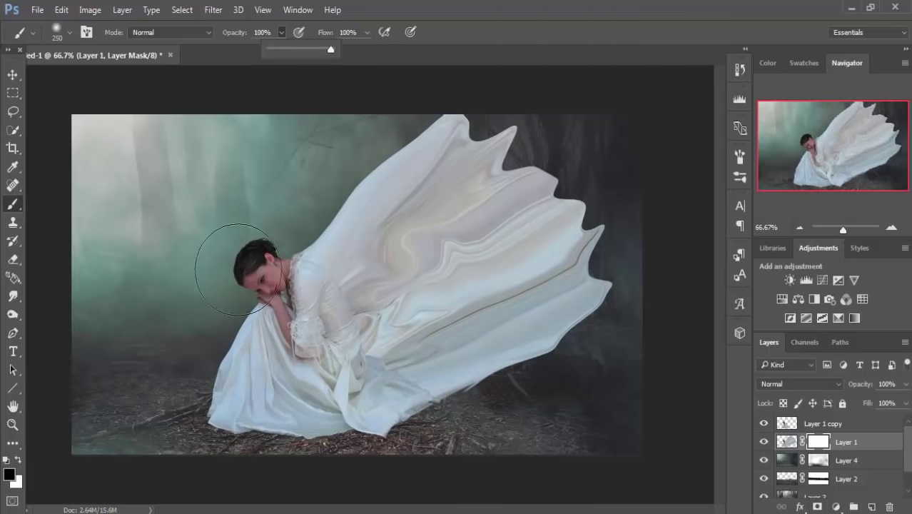
mouse_move(334, 249)
left_mouse_down()
mouse_move(392, 168)
mouse_move(635, 212)
mouse_move(604, 267)
mouse_move(332, 411)
left_mouse_up()
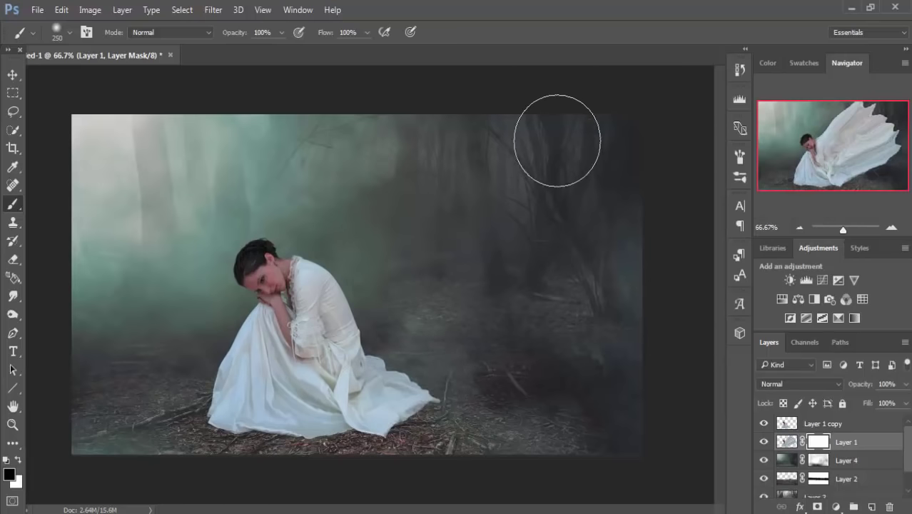
left_click(12, 74)
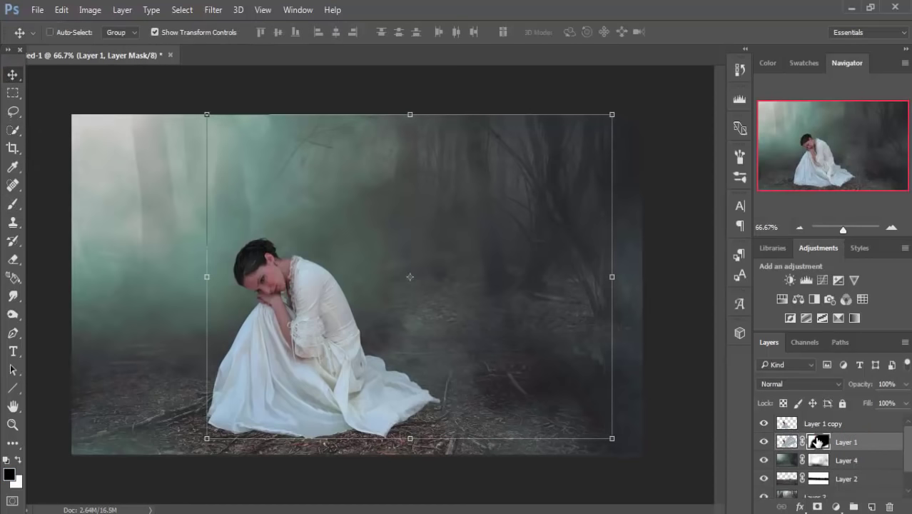
left_click(16, 207)
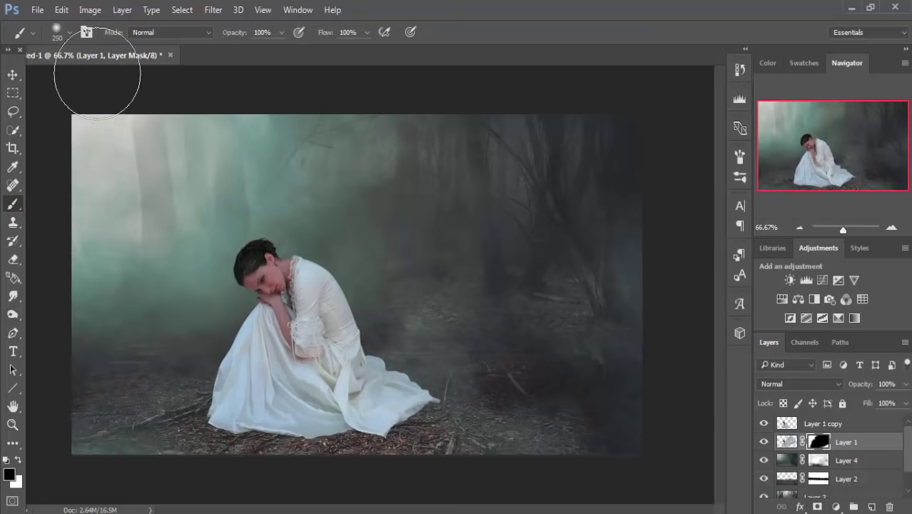
Choose the particle brush tip from the presets and reduce its size.
left_click(71, 33)
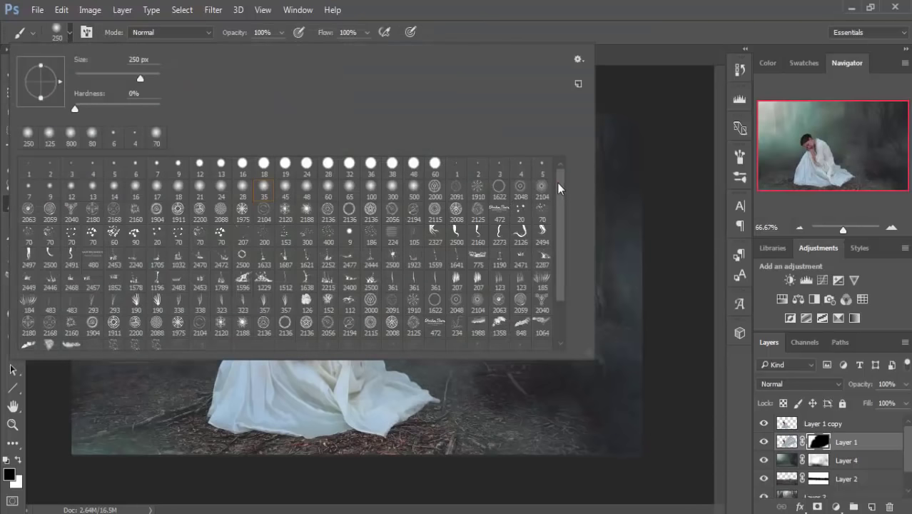
left_click_drag(559, 187, 561, 245)
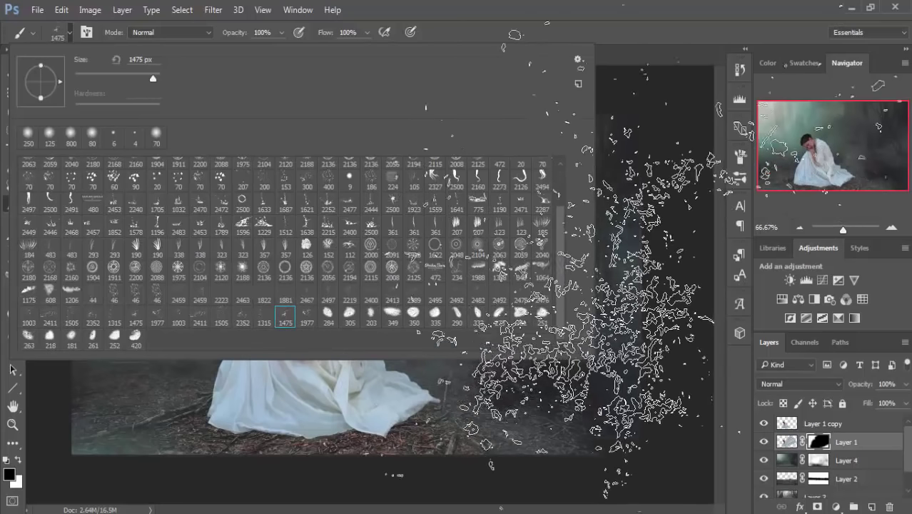
left_click(637, 9)
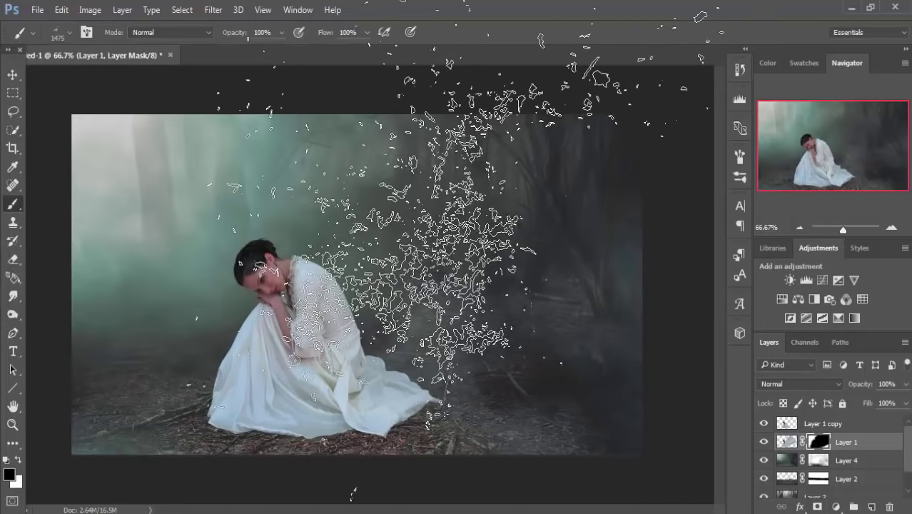
key("bracketleft")
key("bracketleft")
key("bracketleft")
key("bracketleft")
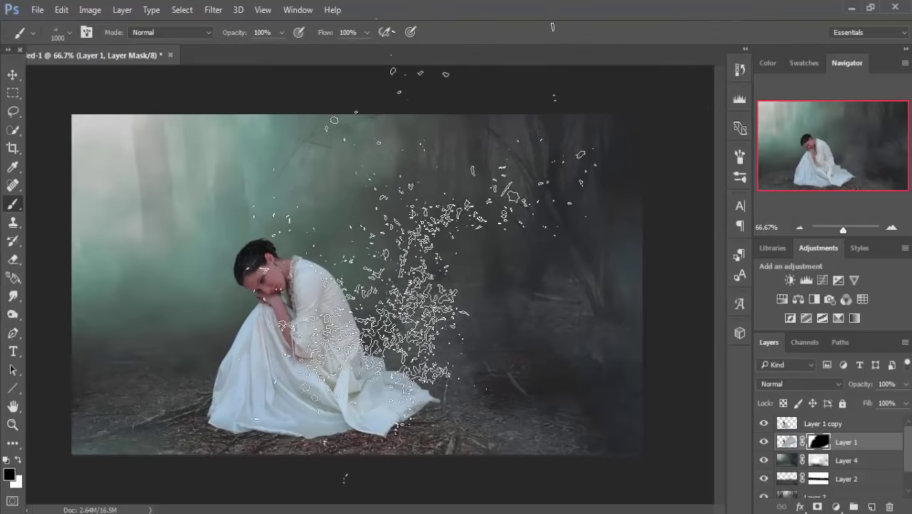
key("bracketleft")
key("bracketleft")
key("bracketleft")
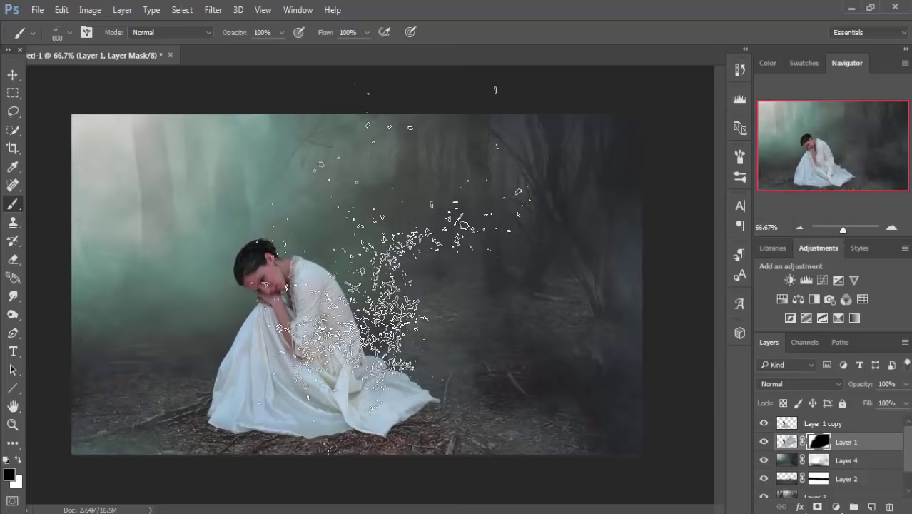
key("bracketleft")
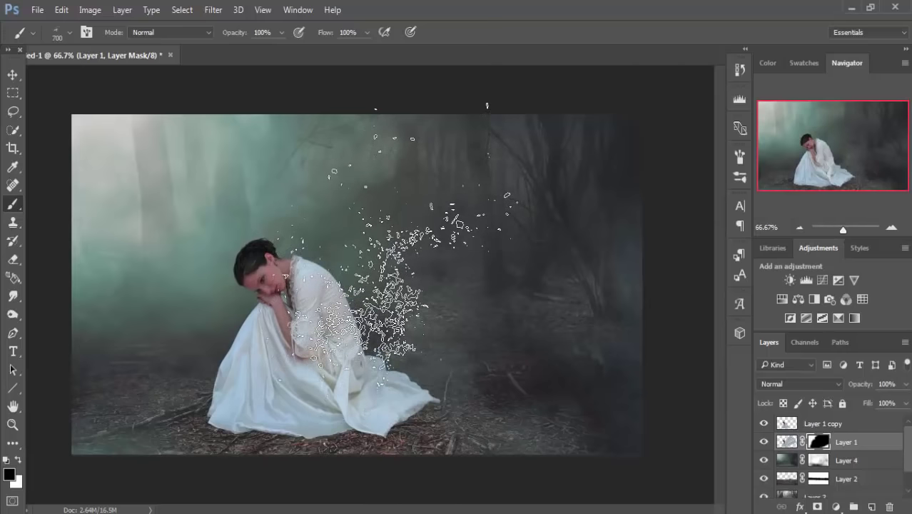
Paint white particles on Layer 1's mask to reveal scattered dress fragments.
left_click(18, 461)
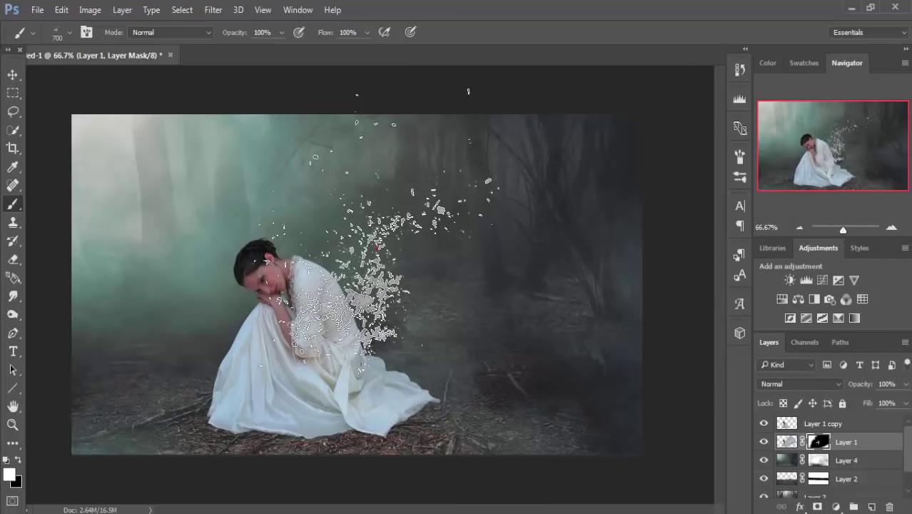
left_click(376, 248)
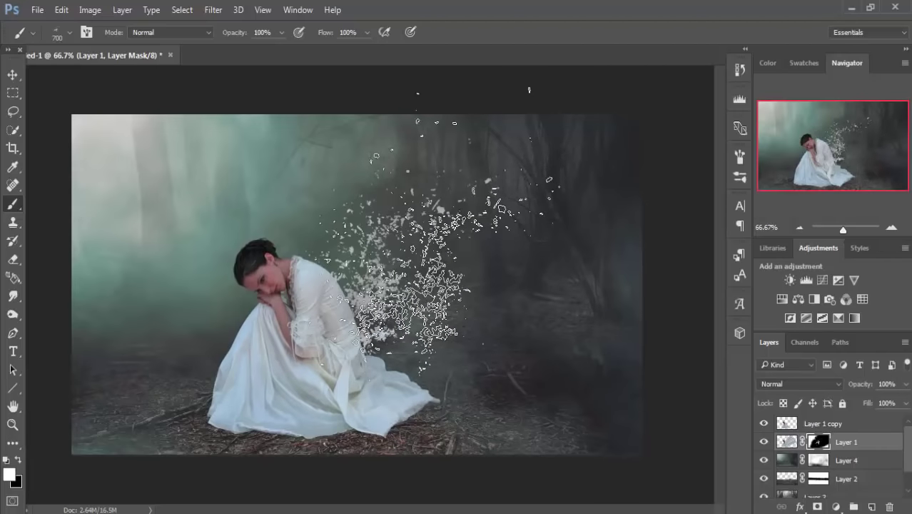
key("bracketleft")
key("bracketleft")
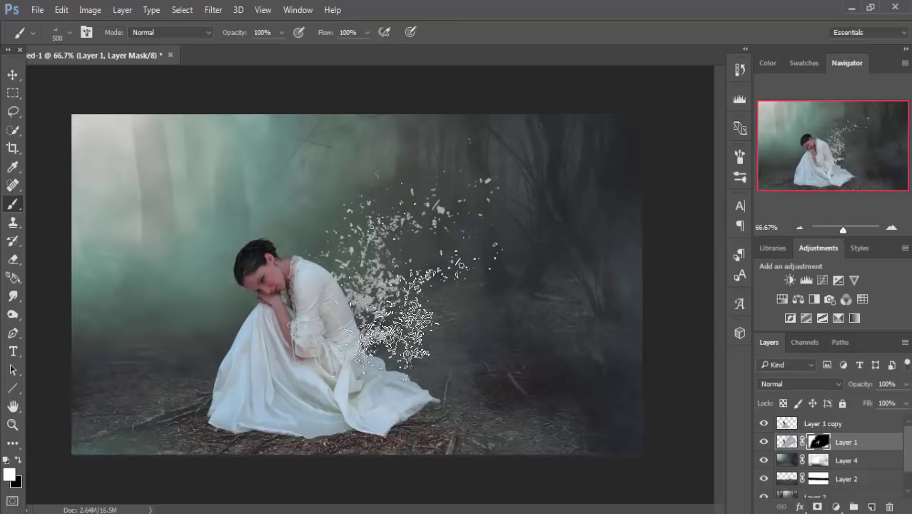
key("bracketright")
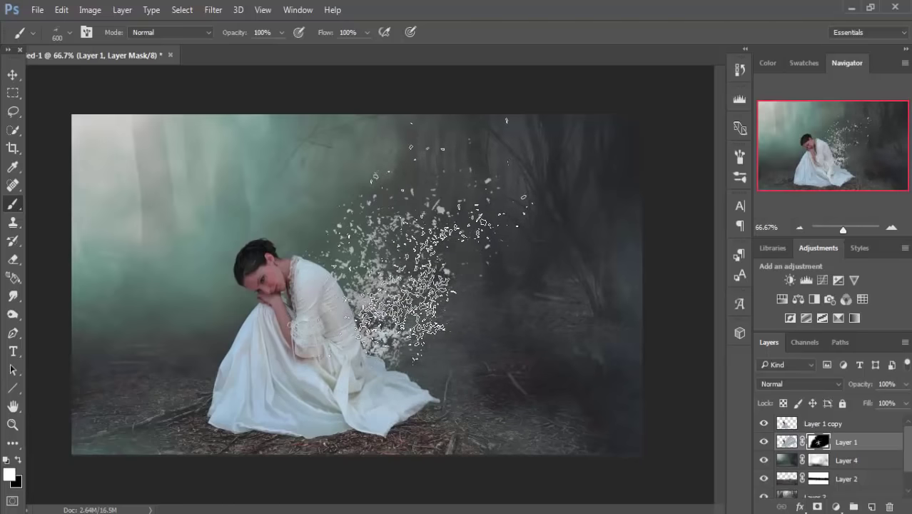
Stamp particle-shaped fragments into the woman's back on Layer 1 copy's mask.
left_click(820, 425)
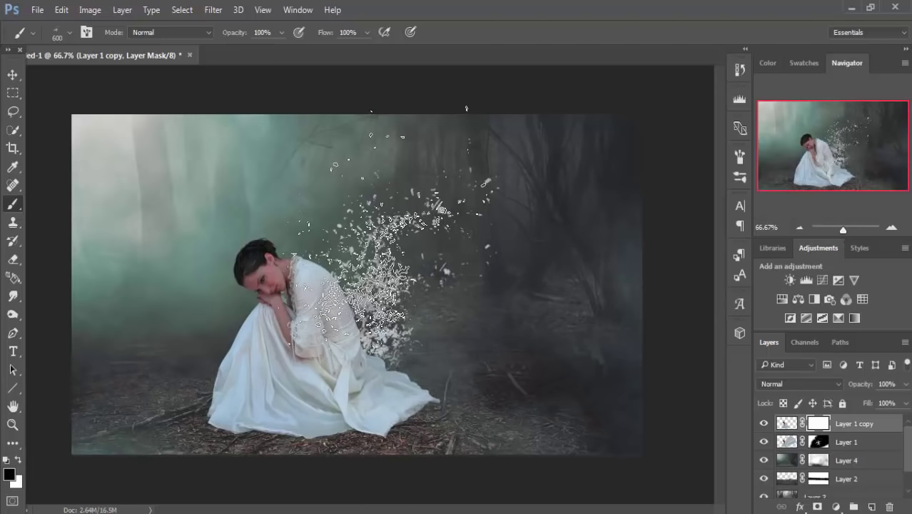
left_click(388, 243)
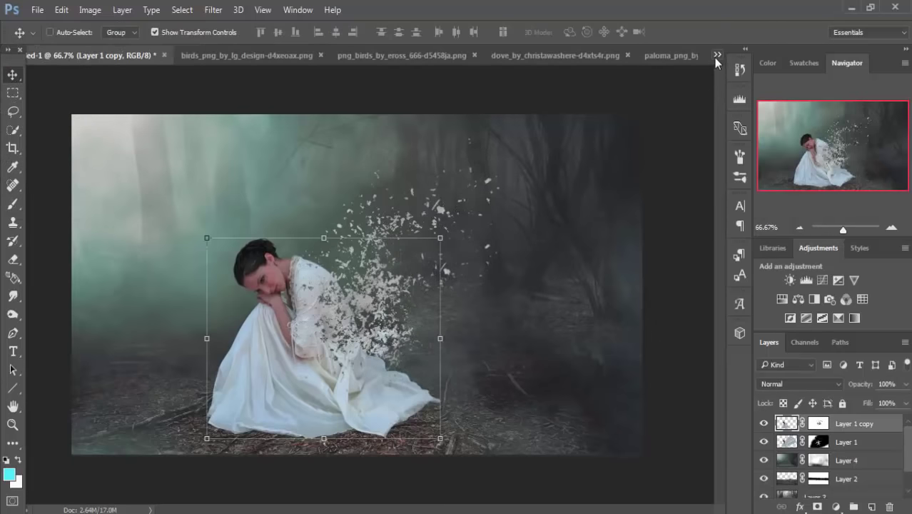
Bring a dove from the paloma image into the forest composition over the woman.
left_click(717, 55)
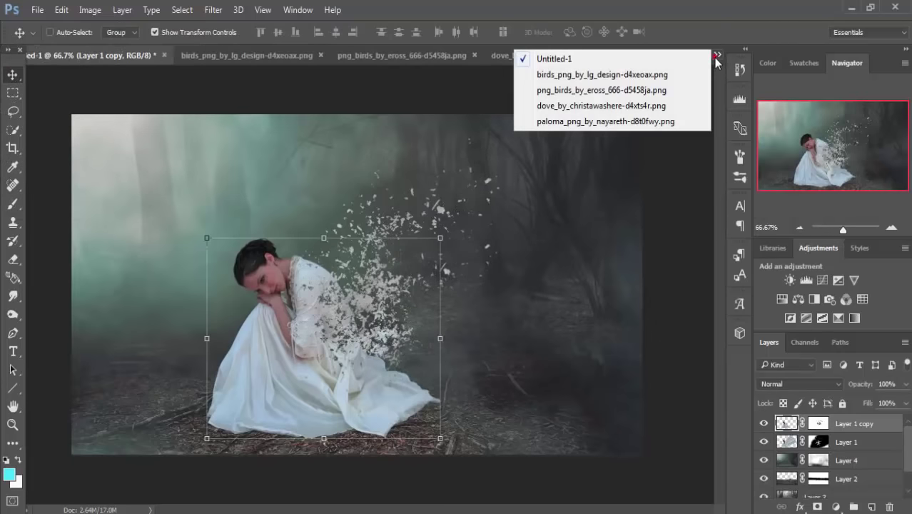
left_click(600, 123)
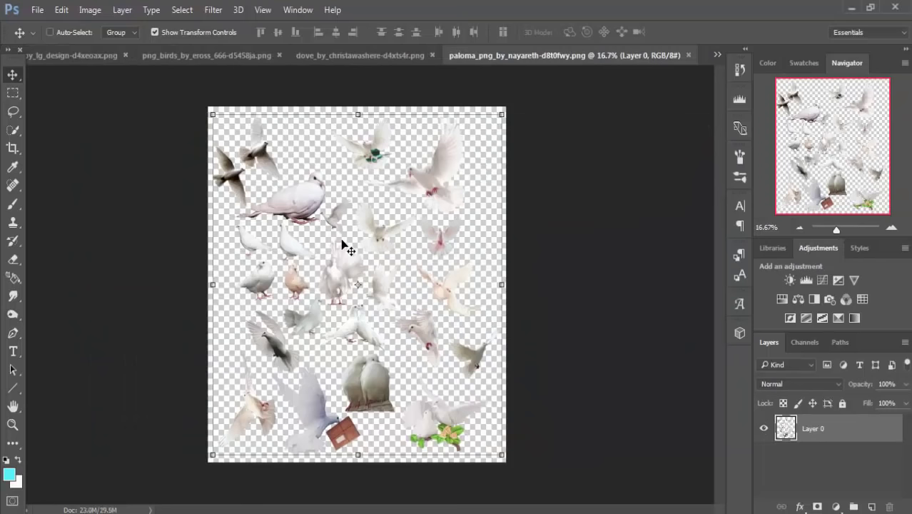
key("ctrl+plus")
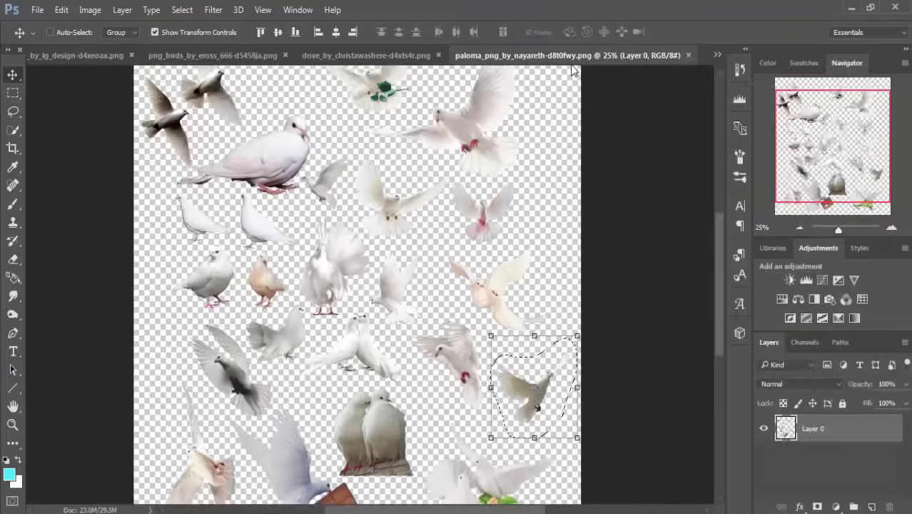
left_click_drag(564, 55, 571, 94)
key("ctrl+t")
left_click_drag(851, 426, 374, 313)
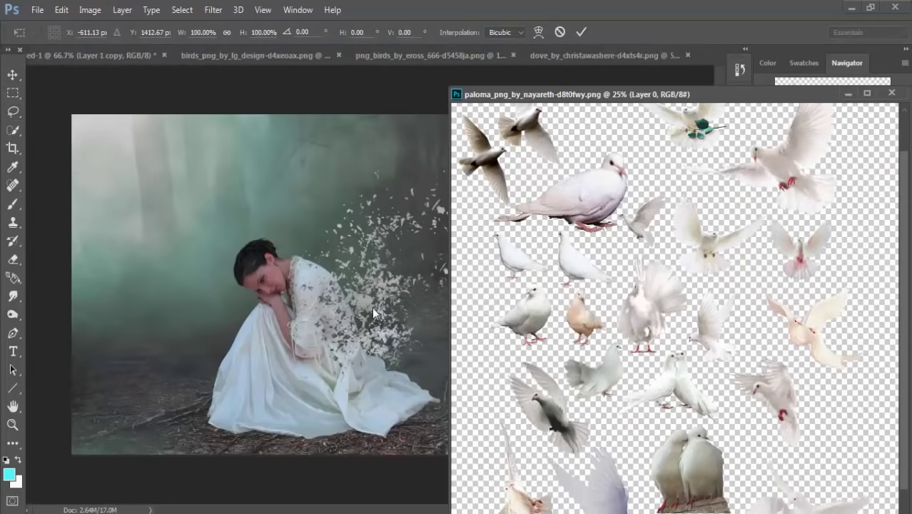
left_click(581, 31)
left_click_drag(839, 414, 376, 316)
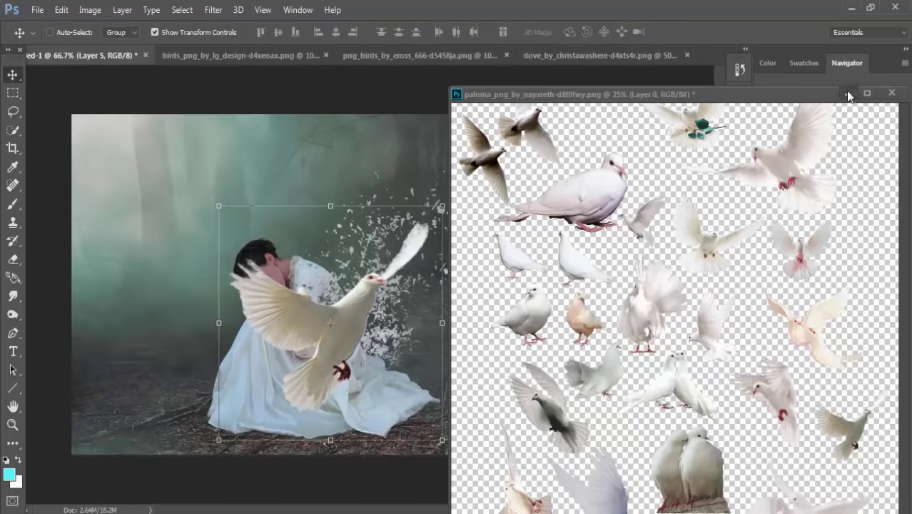
Shrink the dove and shift its Color Balance toward cyan.
key("ctrl+plus")
key("ctrl+minus")
left_click_drag(509, 164, 386, 336)
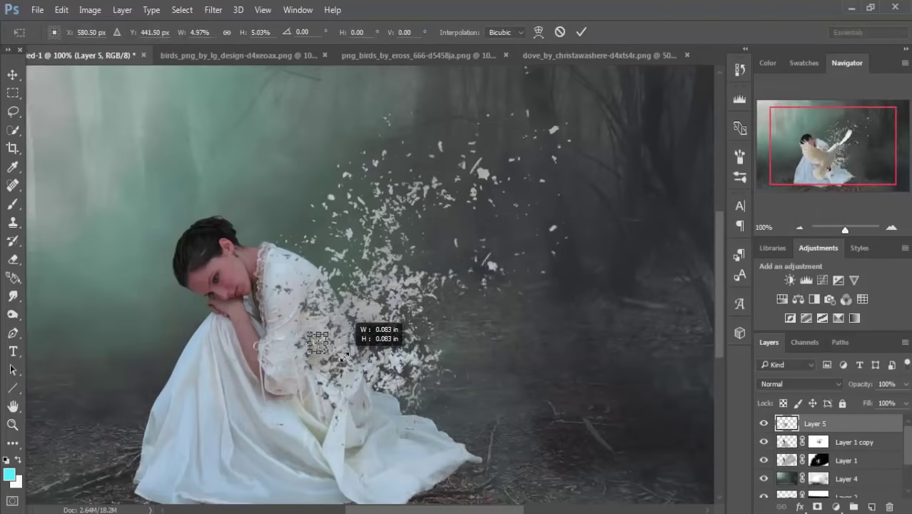
left_click(584, 36)
key("ctrl+plus")
key("ctrl+plus")
left_click(90, 10)
left_click(428, 127)
left_click_drag(621, 315, 637, 316)
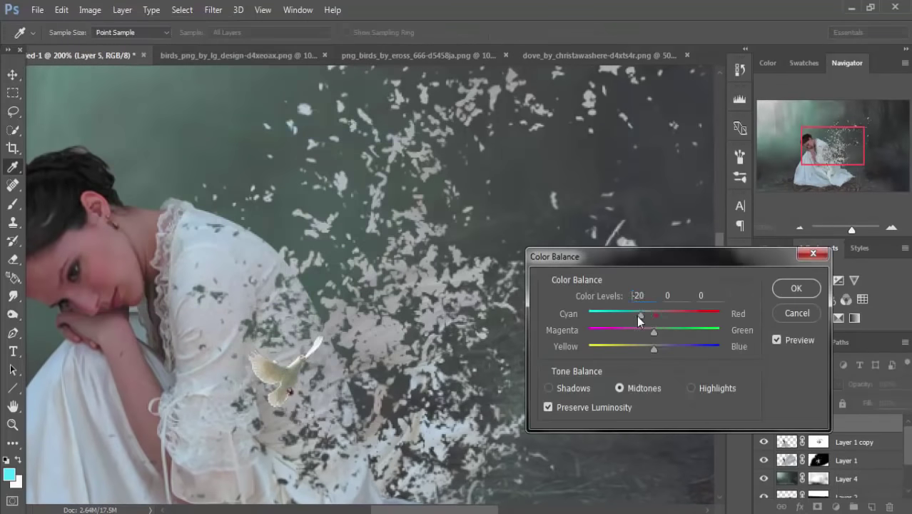
key("Return")
Add a rotated dove copy beside the first and move the woman's layers above the doves.
key("ctrl+j")
key("ctrl+t")
left_click_drag(286, 374, 329, 371)
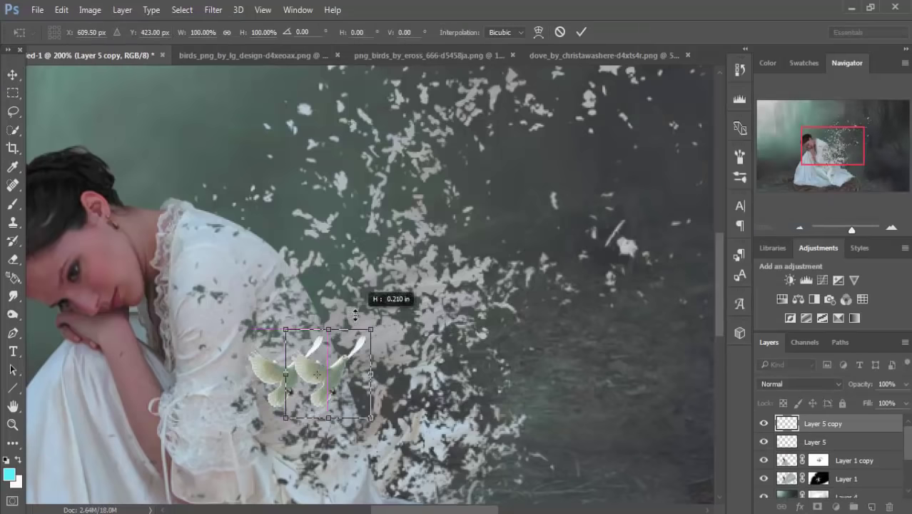
mouse_move(357, 307)
left_mouse_down()
mouse_move(339, 359)
mouse_move(295, 374)
left_mouse_up()
key("Return")
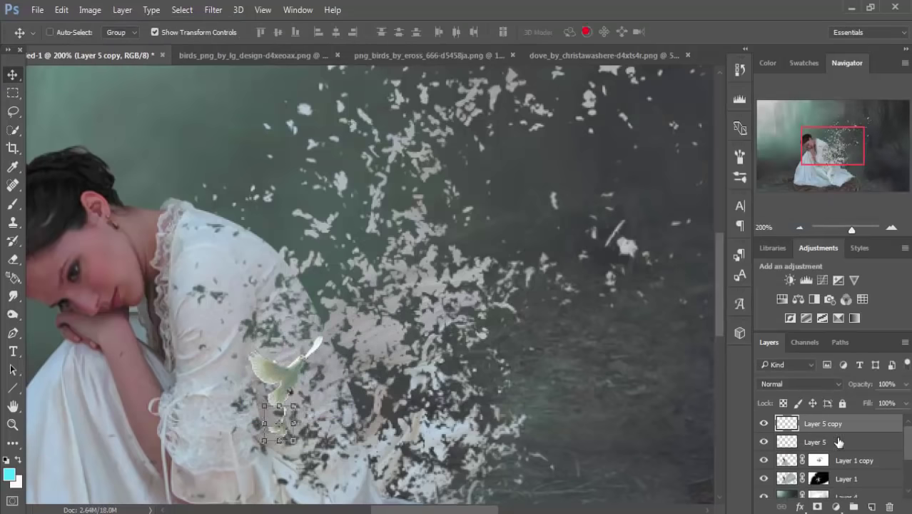
left_click(853, 461)
left_click(853, 478, "shift")
left_click_drag(854, 478, 853, 421)
Place another dove copy lower on the dress and paint the woman's masks to reveal it.
left_click(815, 479)
key("ctrl+j")
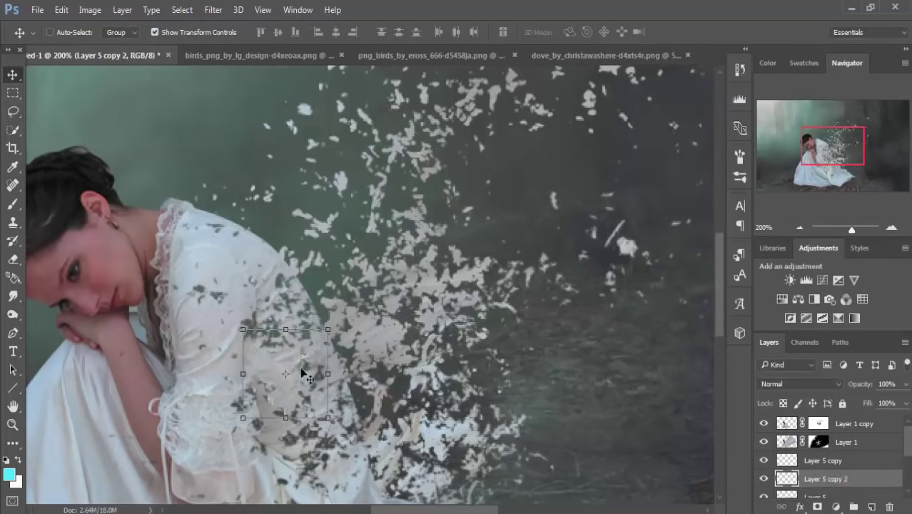
mouse_move(341, 346)
left_mouse_down()
mouse_move(322, 322)
mouse_move(400, 249)
left_mouse_up()
key("Return")
left_click(819, 424)
key("b")
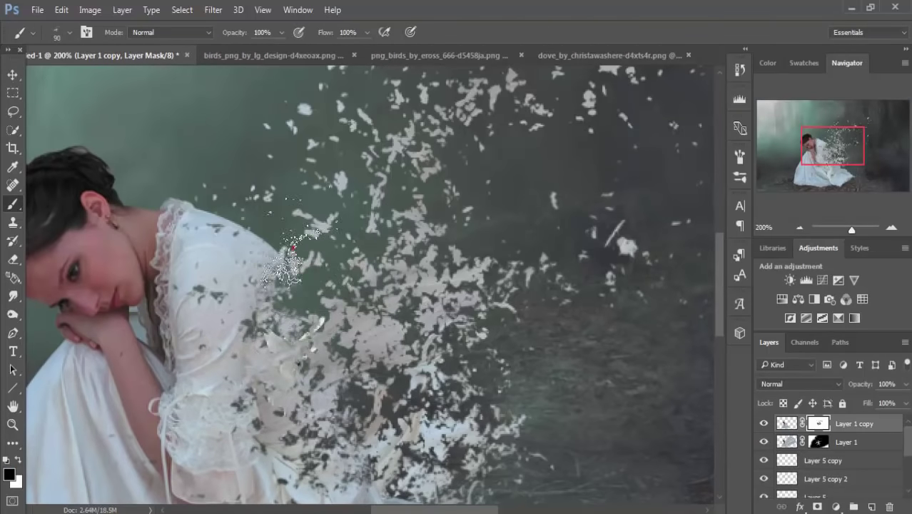
left_click(818, 442)
left_click(303, 344)
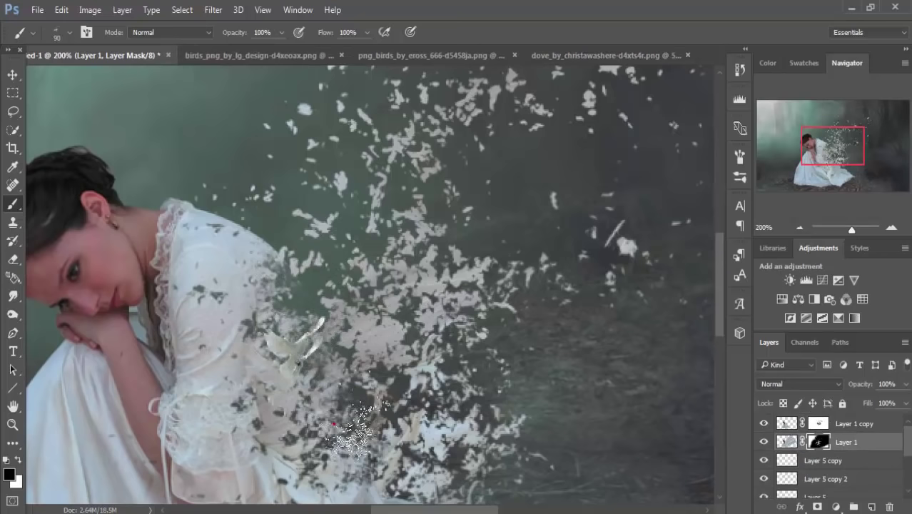
key("v")
Duplicate more dove layers and position the copies lower on the dress.
right_click(826, 460)
left_click_drag(350, 368, 309, 404)
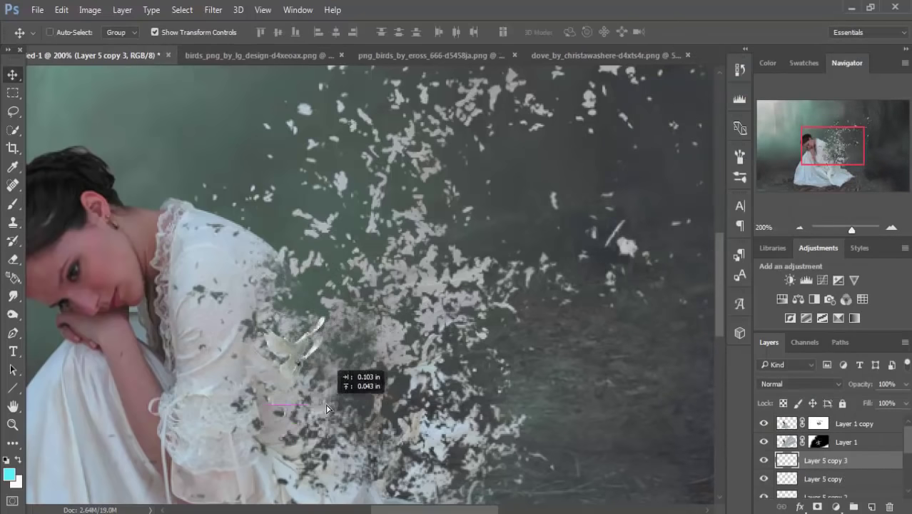
key("Return")
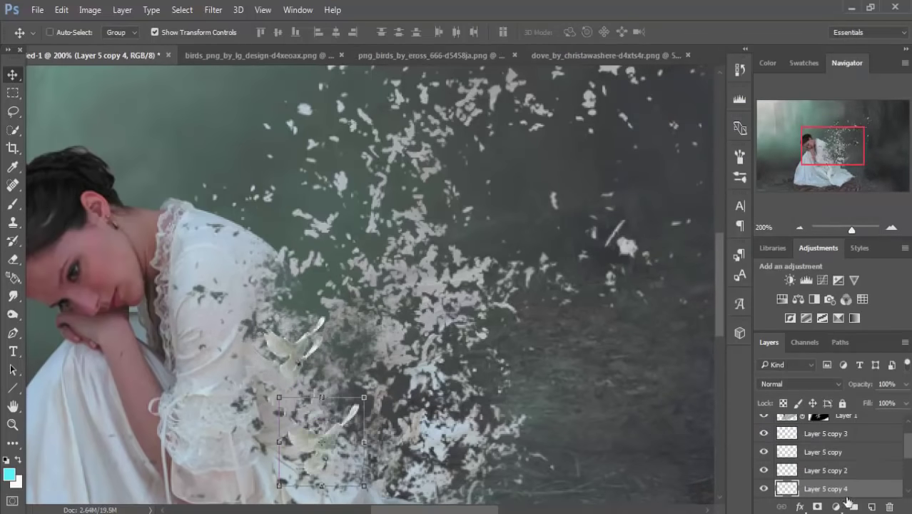
mouse_move(333, 436)
left_mouse_down()
mouse_move(363, 383)
mouse_move(364, 314)
left_mouse_up()
right_click(826, 489)
left_click(656, 113)
key("Return")
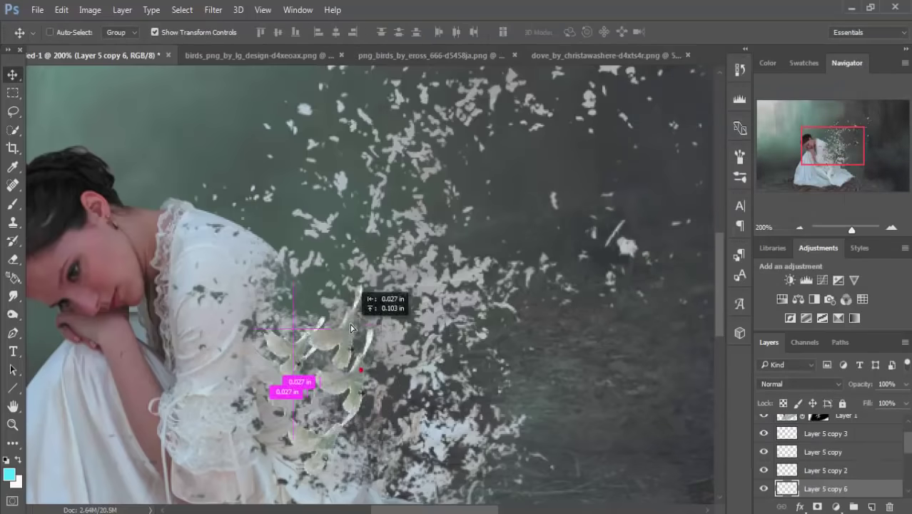
key("ctrl+t")
Rotate and place the final dove copies up and left, completing the trail through Layer 5 copy 8.
left_click_drag(378, 275, 498, 315)
left_click_drag(336, 325, 328, 314)
left_click(582, 32)
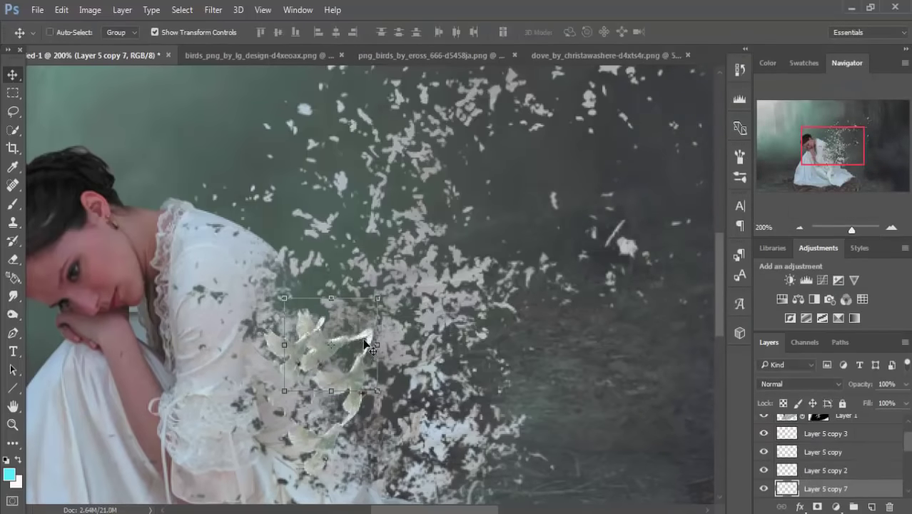
mouse_move(378, 273)
left_mouse_down()
mouse_move(354, 244)
mouse_move(306, 299)
left_mouse_up()
left_click(582, 32)
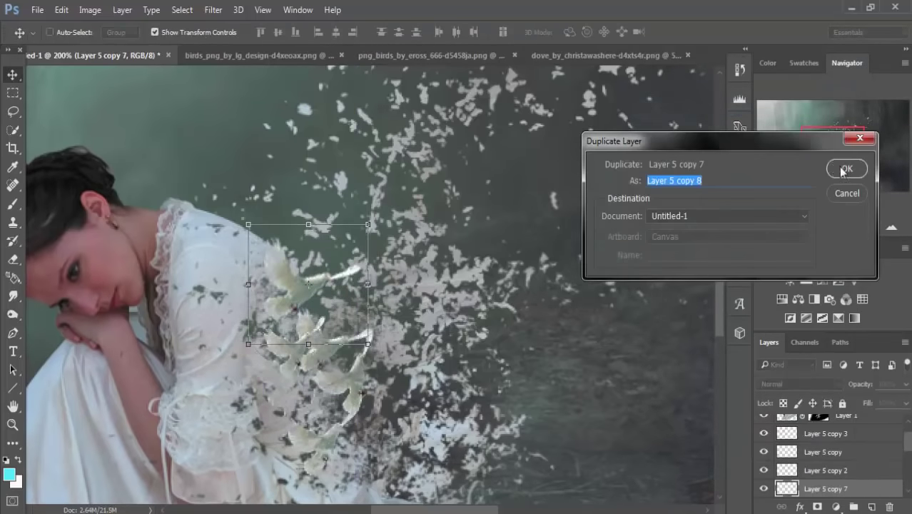
key("Return")
key("ctrl+t")
left_click_drag(414, 191, 392, 207)
key("Return")
Lasso another dove from the paloma sheet, then scale and place it on the woman's shoulder.
left_click(550, 454)
key("l")
left_click_drag(871, 393, 874, 396)
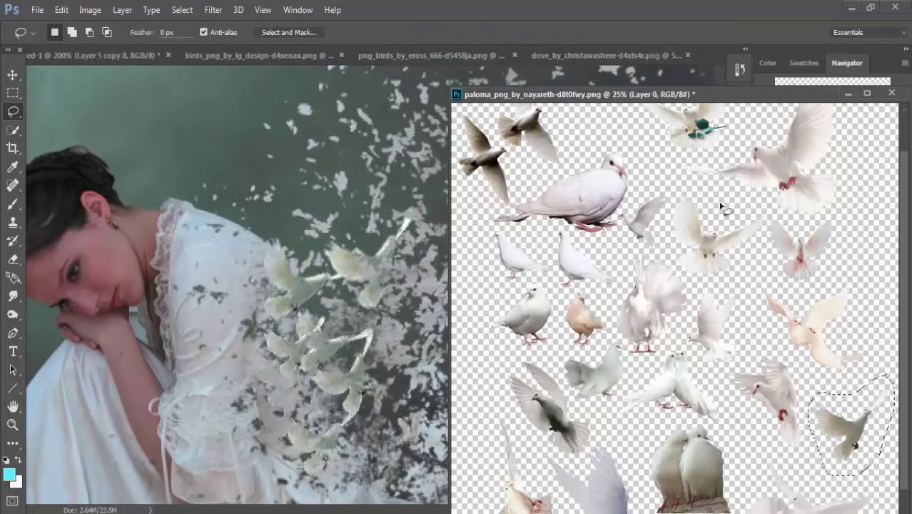
scroll(786, 214, "up", 1)
left_click_drag(707, 150, 714, 153)
key("v")
left_click_drag(785, 200, 322, 214)
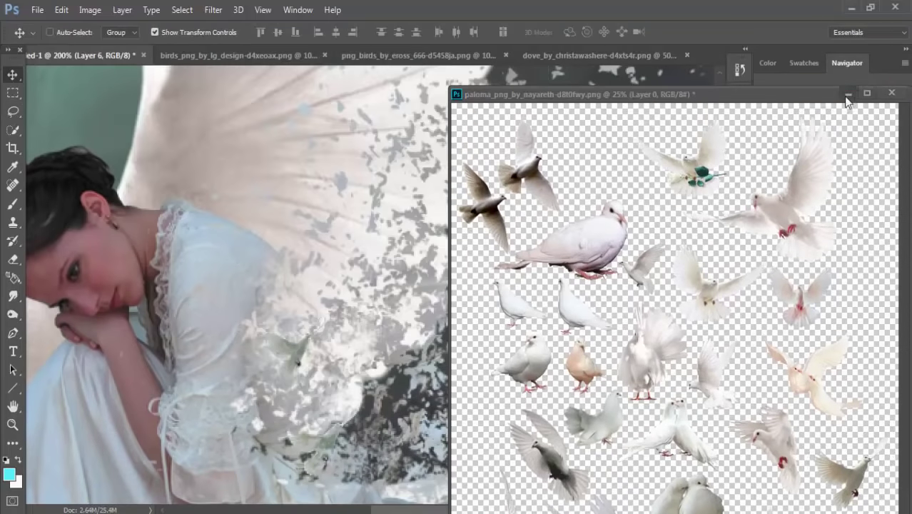
left_click_drag(419, 68, 275, 218)
left_click_drag(219, 252, 336, 228)
key("Return")
Nudge the dove's Color Balance slightly toward cyan and apply Levels to it.
left_click(90, 10)
left_click(286, 171)
left_click_drag(654, 315, 653, 315)
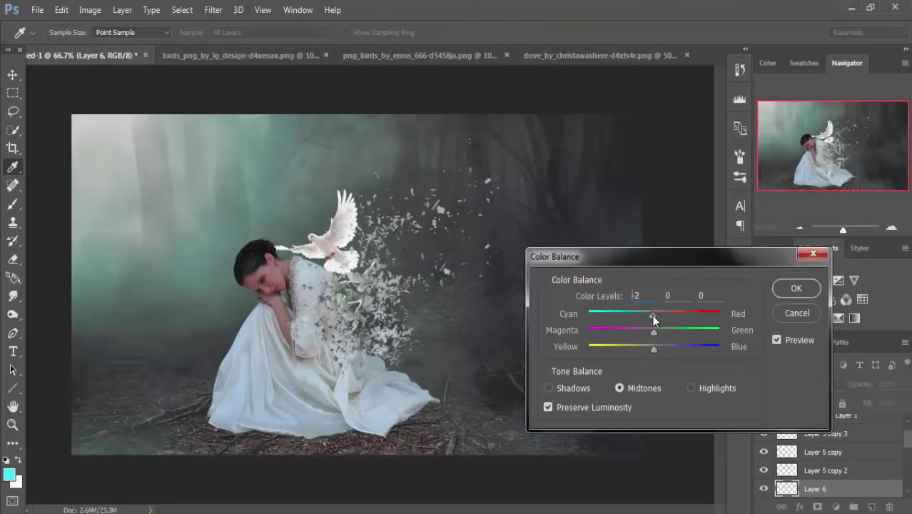
key("Return")
left_click(90, 10)
key("ctrl+l")
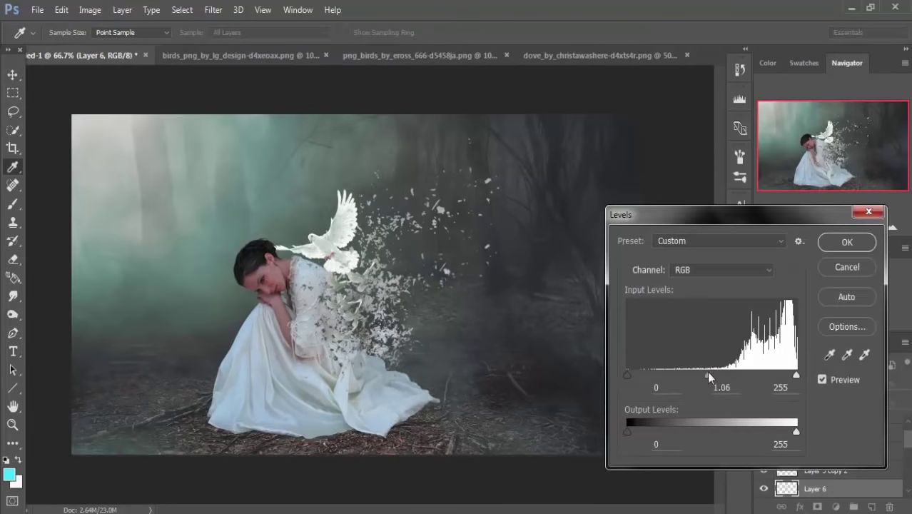
key("Return")
key("v")
Duplicate the dove, flip the copy horizontally, and shrink it below the original.
right_click(838, 457)
left_click(673, 106)
mouse_move(315, 232)
left_mouse_down()
mouse_move(400, 229)
mouse_move(402, 306)
left_mouse_up()
left_click(61, 10)
left_click(327, 418)
key("ctrl+t")
mouse_move(432, 276)
left_mouse_down()
mouse_move(384, 347)
mouse_move(385, 254)
mouse_move(422, 286)
left_mouse_up()
key("Return")
Make two more copies of the dove with Ctrl+J and transform them.
key("ctrl+j")
key("ctrl+t")
key("Return")
key("ctrl+j")
key("ctrl+t")
key("Return")
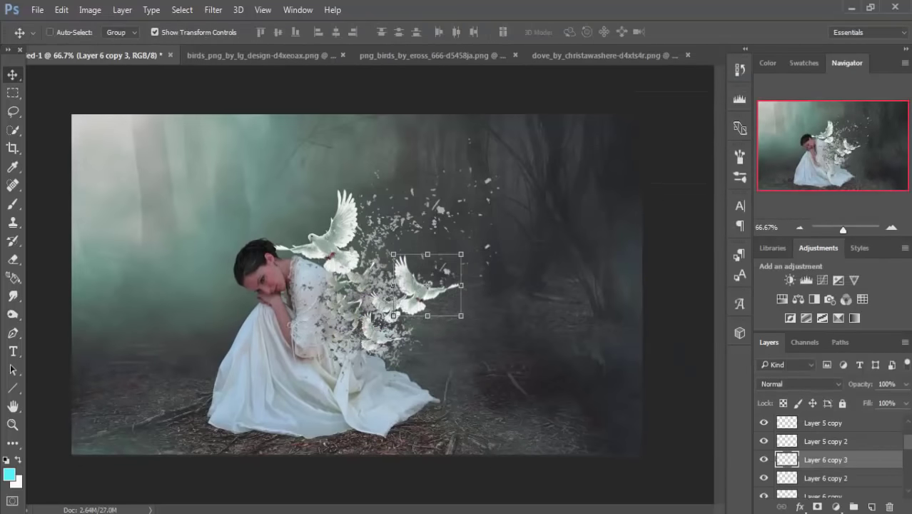
Duplicate the original dove, rotate and move the copy, then rotate the original upward.
right_click(821, 459)
left_click(686, 91)
key("Return")
key("ctrl+t")
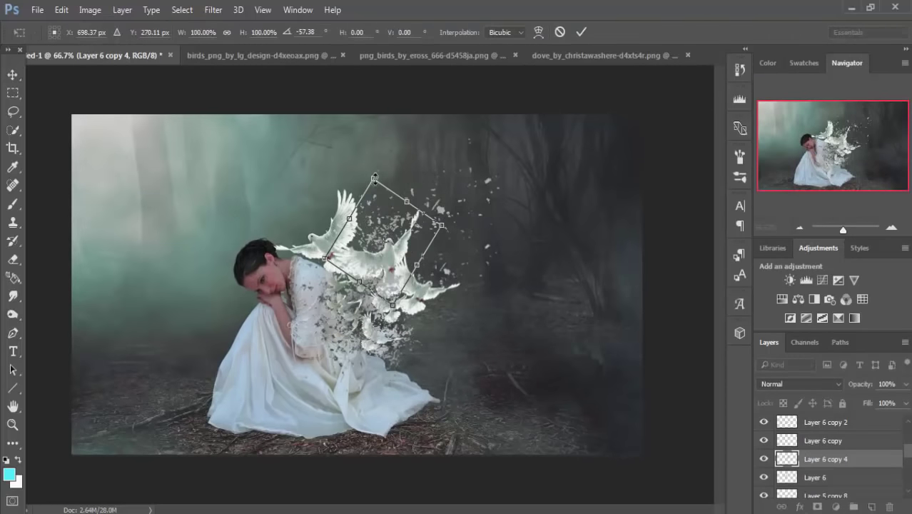
left_click_drag(361, 236, 379, 245)
key("Return")
left_click(815, 477)
key("ctrl+t")
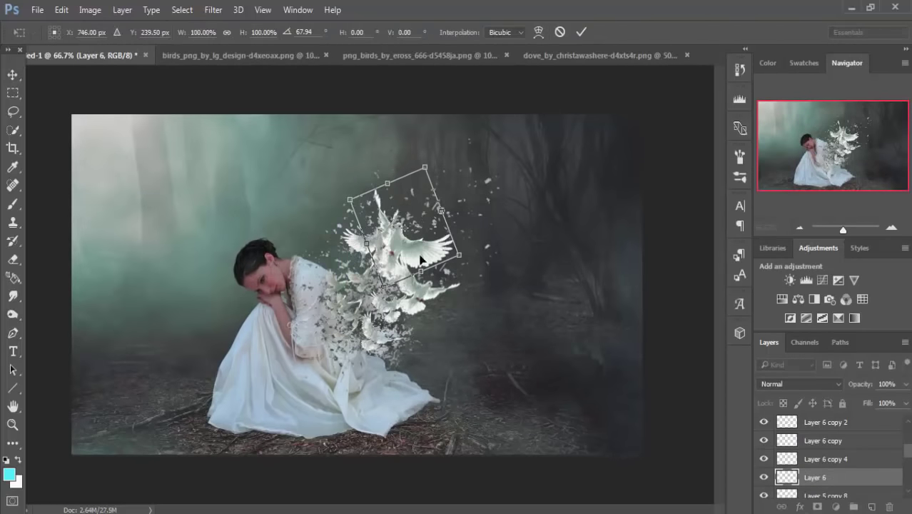
mouse_move(471, 271)
left_mouse_down()
mouse_move(465, 254)
mouse_move(472, 194)
left_mouse_up()
key("Return")
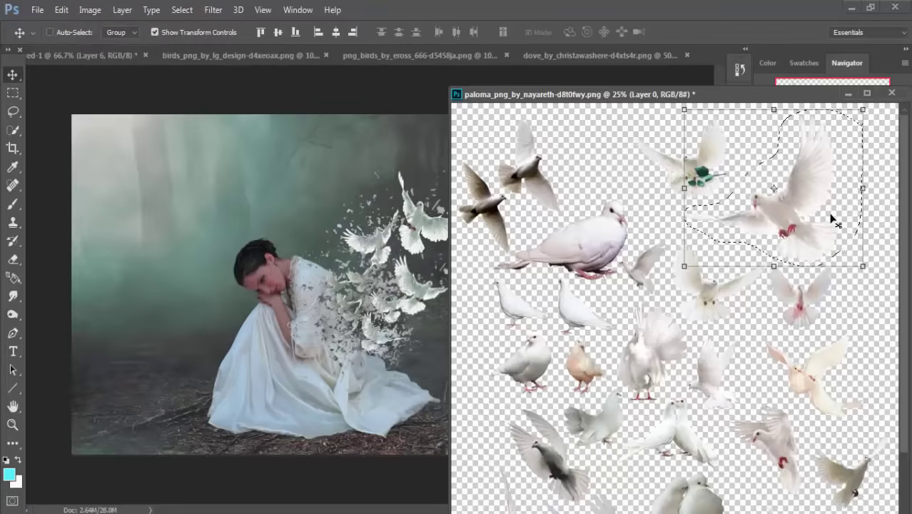
Lasso another dove, bring it into the composition, and shrink it beside the dove trail.
key("l")
mouse_move(748, 342)
left_mouse_down()
mouse_move(691, 378)
mouse_move(493, 285)
left_mouse_up()
key("v")
left_click(61, 10)
left_click(103, 282)
left_click_drag(522, 224, 488, 204)
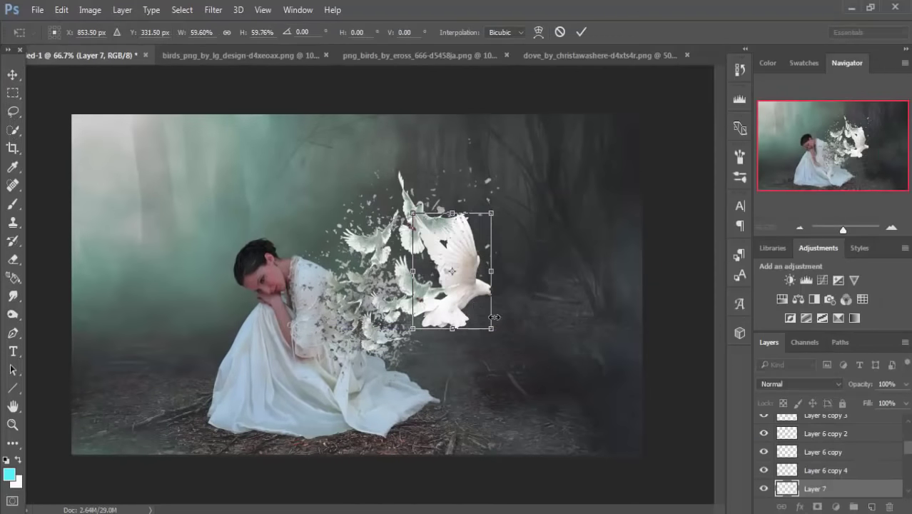
left_click(581, 32)
Duplicate the new dove and place a smaller copy beside the woman's shoulder.
left_click(81, 15)
key("ctrl+b")
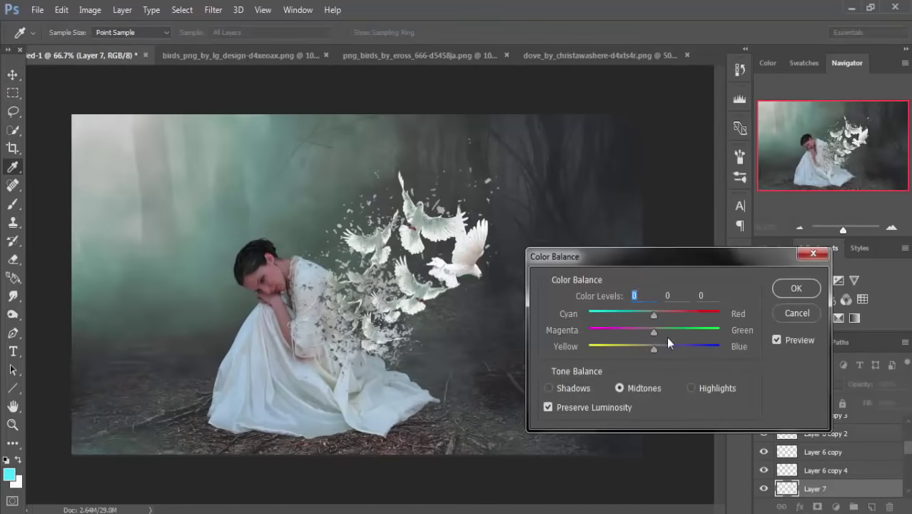
key("Escape")
key("ctrl+j")
mouse_move(457, 247)
left_mouse_down()
mouse_move(365, 308)
mouse_move(345, 294)
left_mouse_up()
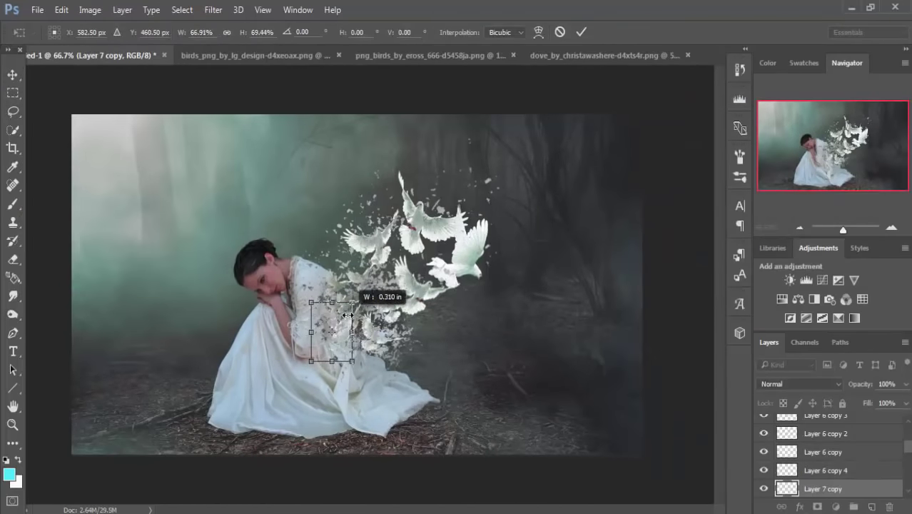
left_click(581, 32)
Duplicate the dove again, then resize, tilt and move it left into the trail.
key("v")
key("ctrl+j")
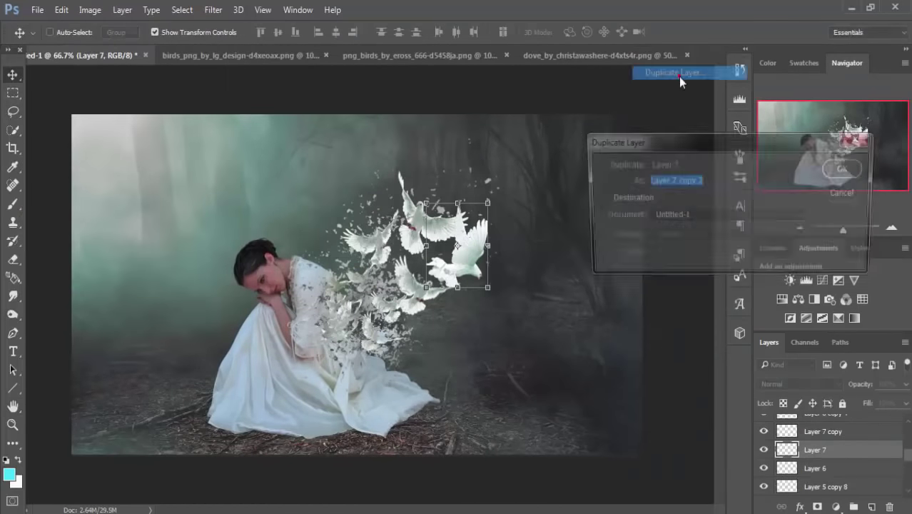
left_click_drag(460, 253, 519, 234)
key("ctrl+t")
left_click_drag(480, 123, 428, 86)
mouse_move(500, 214)
left_mouse_down()
mouse_move(484, 148)
mouse_move(454, 107)
left_mouse_up()
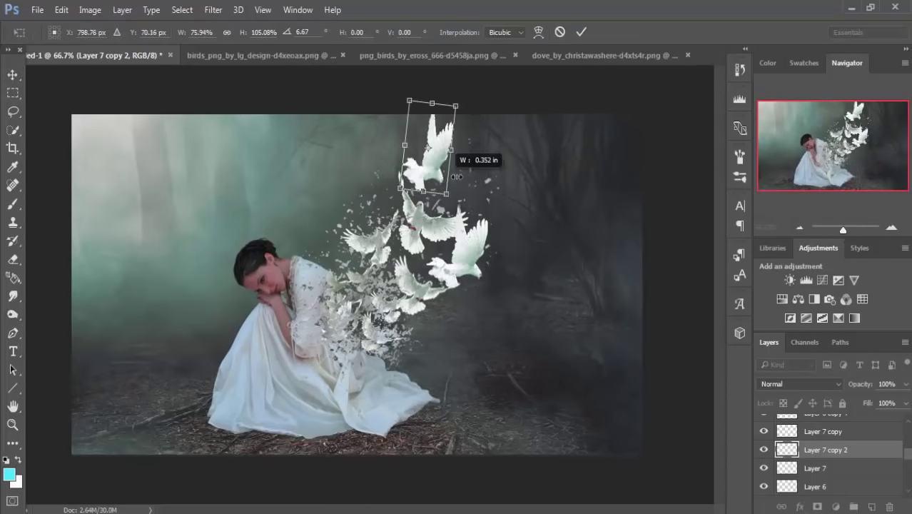
left_click_drag(428, 164, 372, 172)
left_click_drag(457, 93, 398, 133)
key("Return")
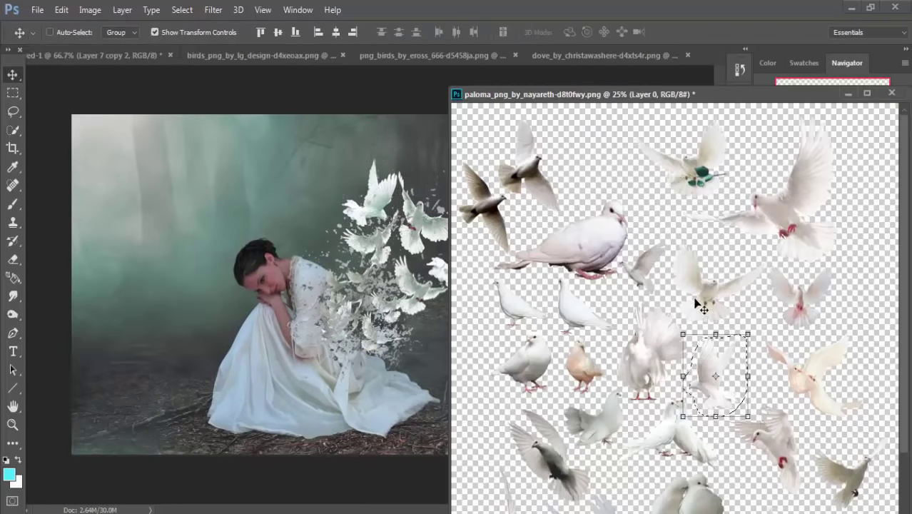
Bring in another outlined dove, scale it down, and place it upper right of the trail.
key("v")
left_click_drag(804, 453, 182, 304)
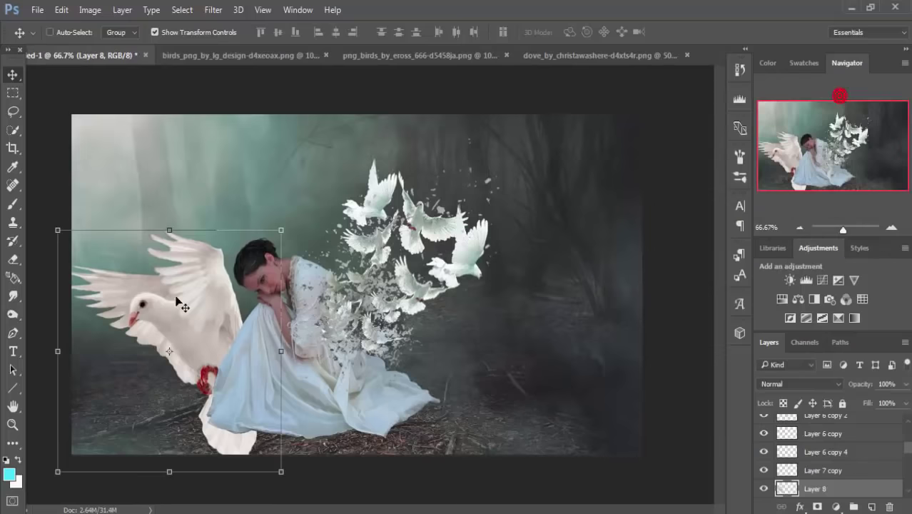
key("ctrl+t")
left_click_drag(285, 467, 310, 296)
left_click_drag(224, 228, 554, 214)
left_click_drag(634, 141, 586, 146)
key("Return")
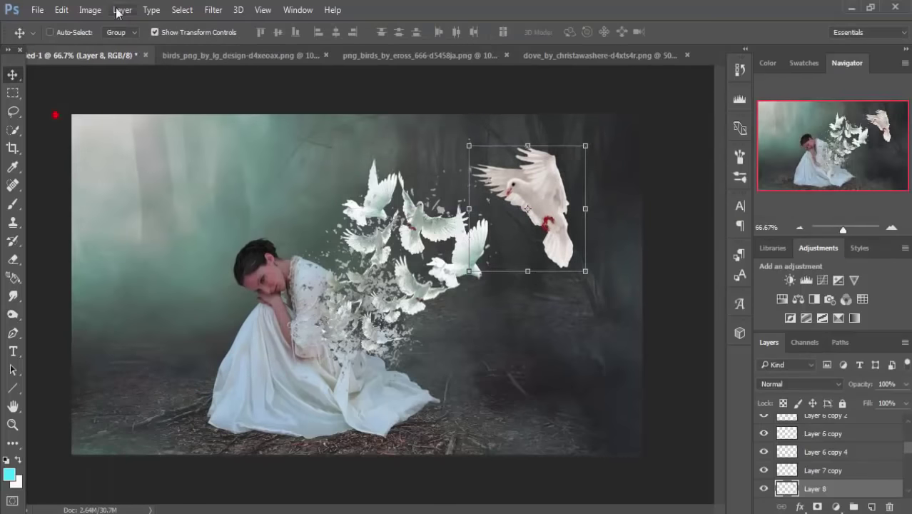
Duplicate the upper-right dove, then scale, rotate and move the copy up-left over the flock.
left_click_drag(529, 207, 428, 164)
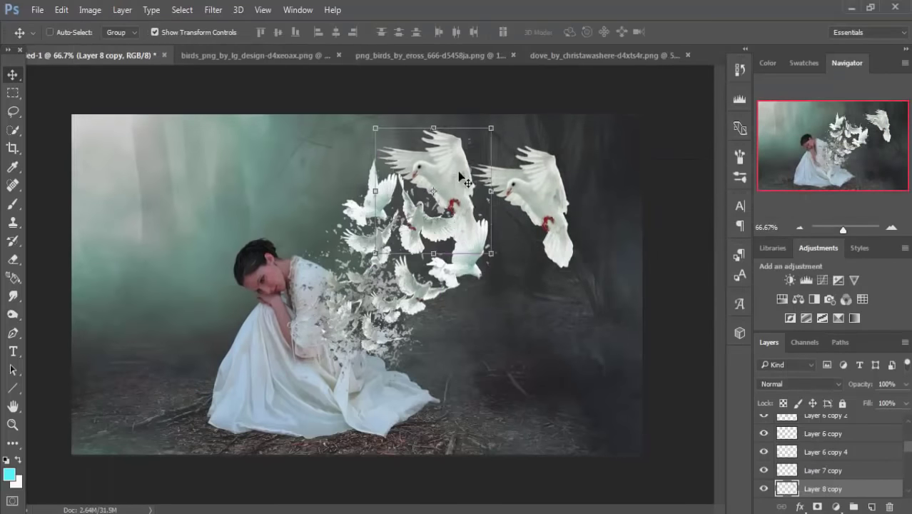
key("ctrl+t")
left_click_drag(500, 186, 464, 153)
left_click_drag(475, 117, 445, 89)
left_click(582, 31)
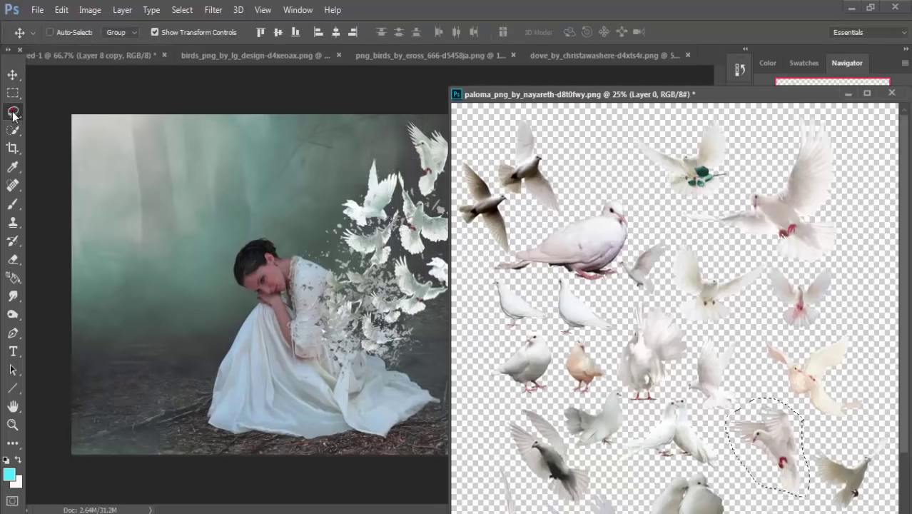
Bring in the dove holding a rose, shrink it, and move it to the upper-left sky.
key("l")
left_click_drag(614, 136, 758, 126)
key("v")
left_click_drag(686, 164, 146, 200)
key("ctrl+t")
mouse_move(286, 72)
left_mouse_down()
mouse_move(250, 132)
mouse_move(165, 169)
left_mouse_up()
left_click_drag(149, 224, 202, 184)
key("Return")
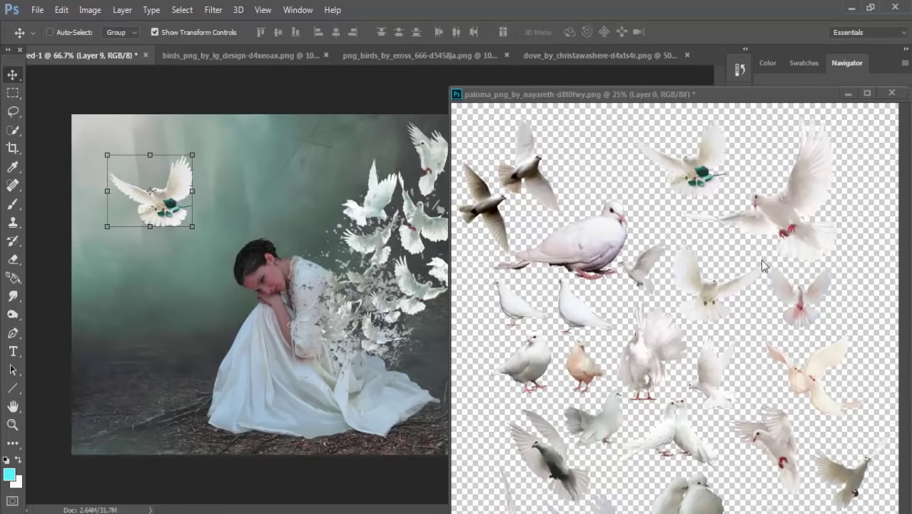
Float the dove sheet, outline another dove, and place it large and rotated on the right.
left_click(764, 265)
left_click_drag(571, 93, 499, 55)
key("l")
left_click_drag(571, 378, 536, 492)
key("v")
left_click_drag(564, 55, 553, 103)
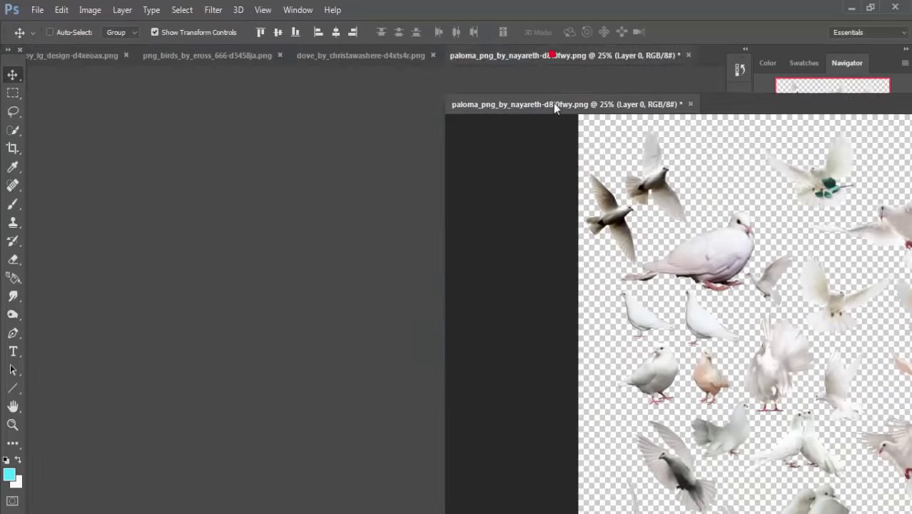
left_click_drag(714, 428, 535, 236)
mouse_move(650, 112)
left_mouse_down()
mouse_move(621, 132)
mouse_move(582, 189)
left_mouse_up()
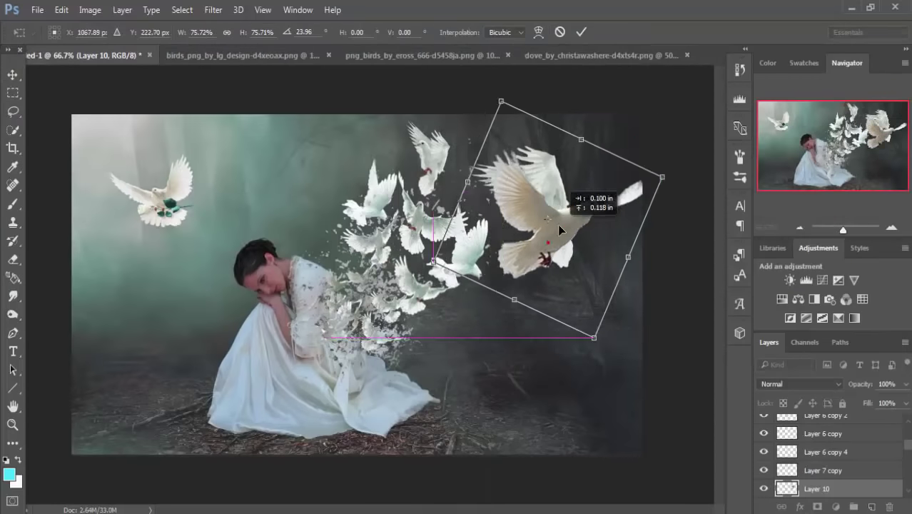
key("Return")
Check Color Balance without changes, then slightly shrink the small top-left dove.
left_click(90, 9)
left_click(468, 140)
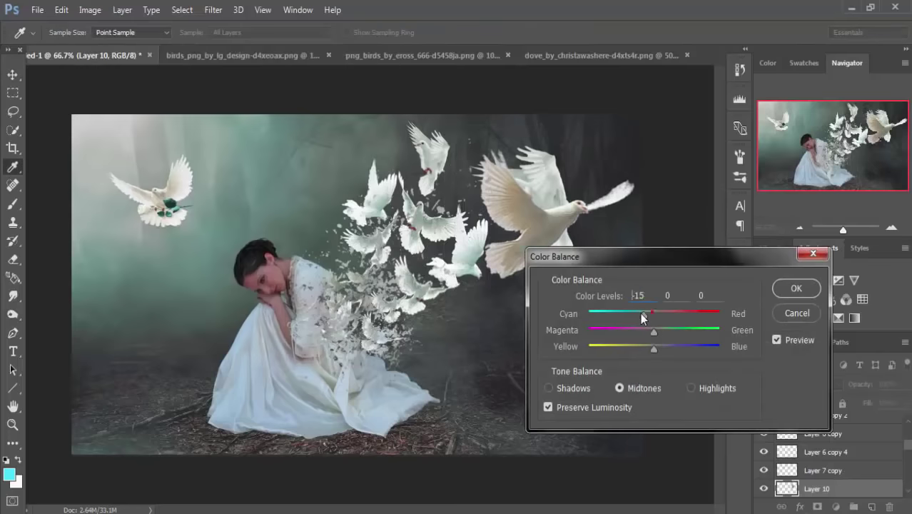
key("Return")
scroll(821, 464, "down", 1)
left_click(815, 479)
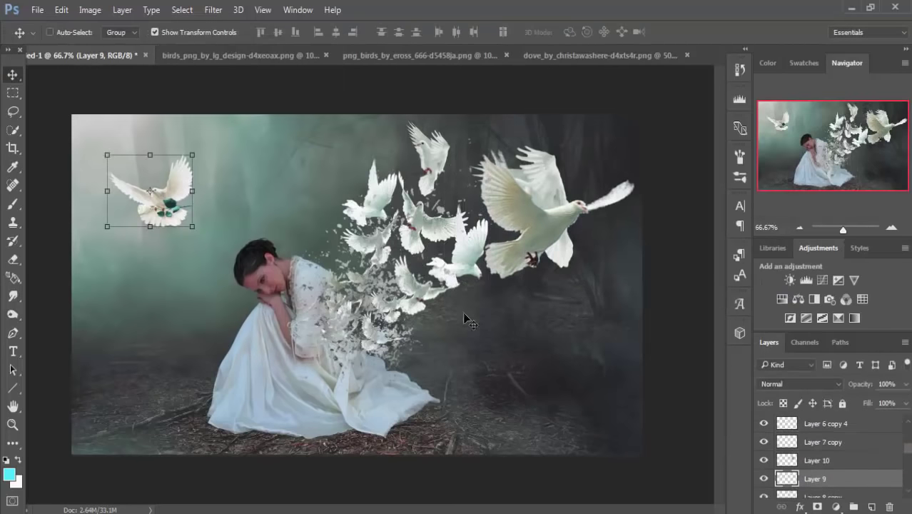
key("ctrl+t")
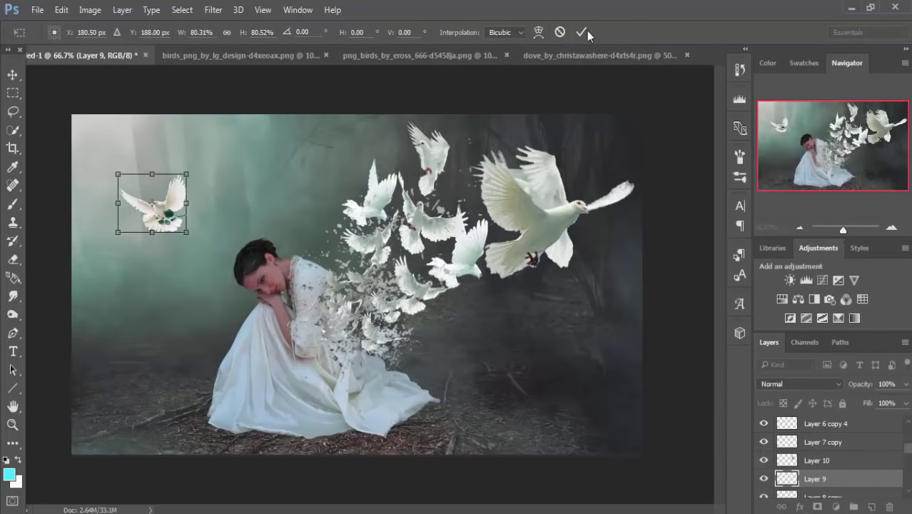
left_click(581, 31)
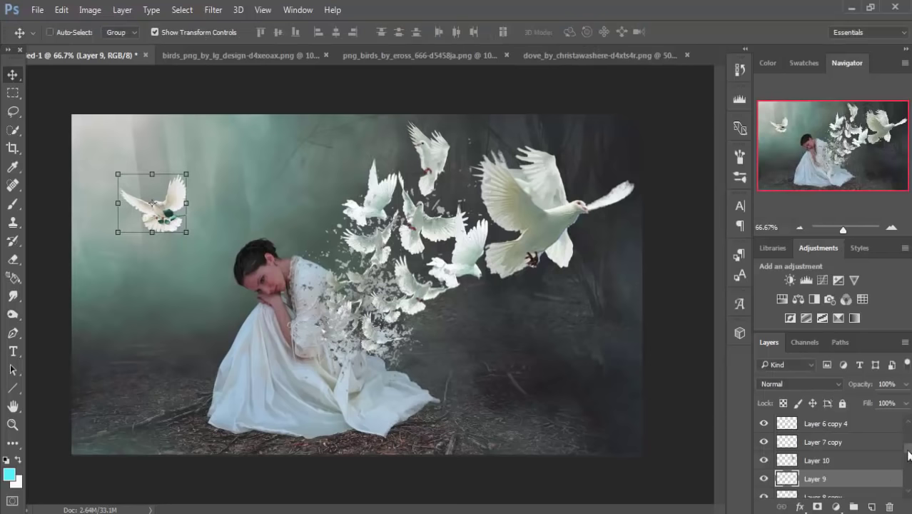
scroll(885, 457, "up", 2)
scroll(885, 457, "up", 2)
scroll(885, 457, "up", 2)
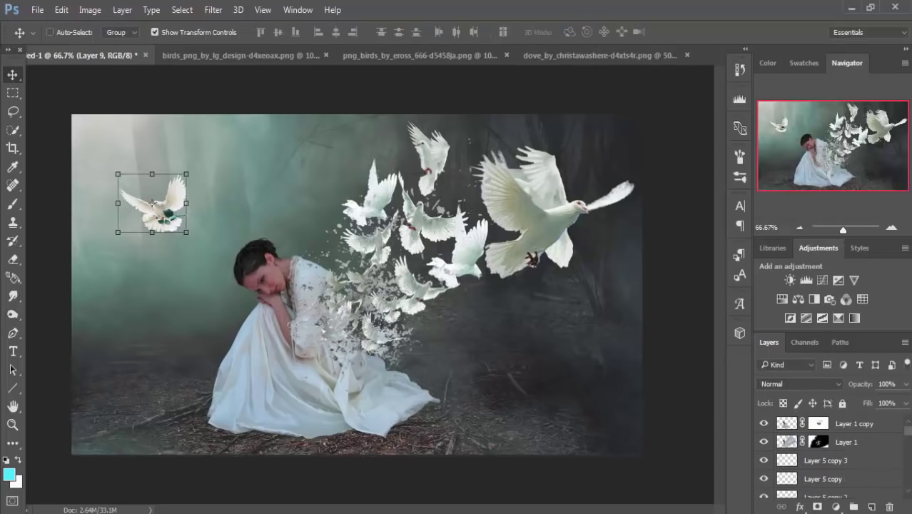
Add a new layer above Layer 1 copy and lasso the area along the dress hem.
left_click(868, 423)
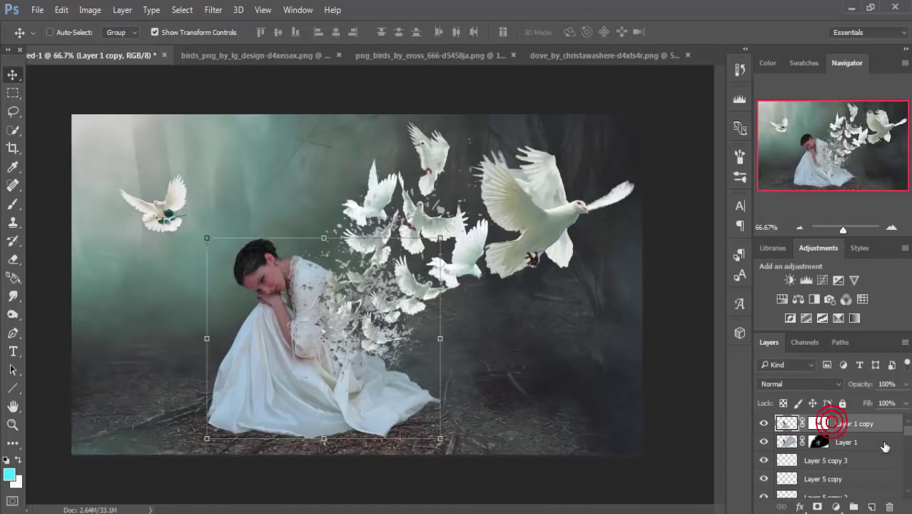
left_click(872, 507)
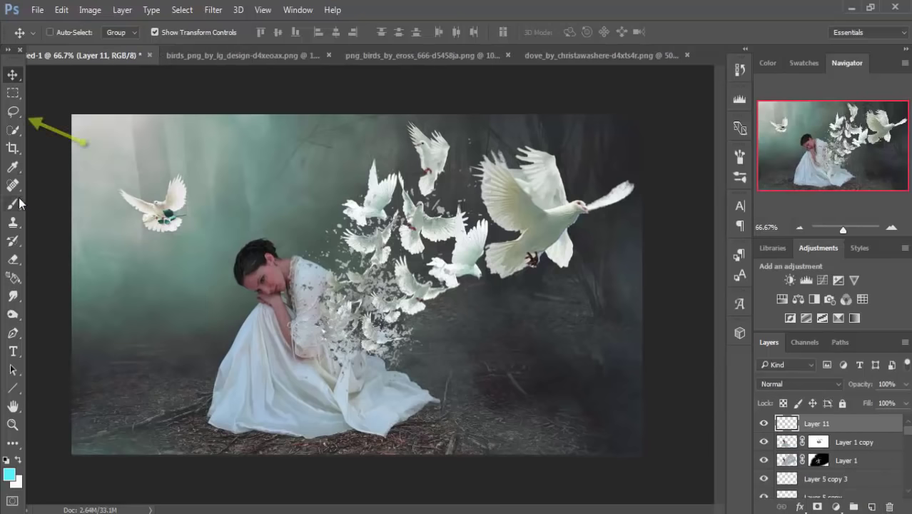
left_click(13, 111)
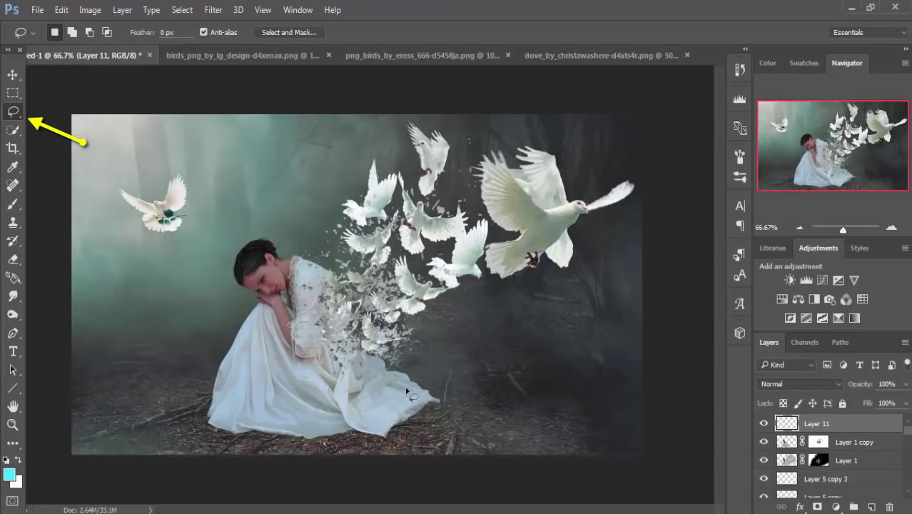
scroll(344, 309, "up", 5)
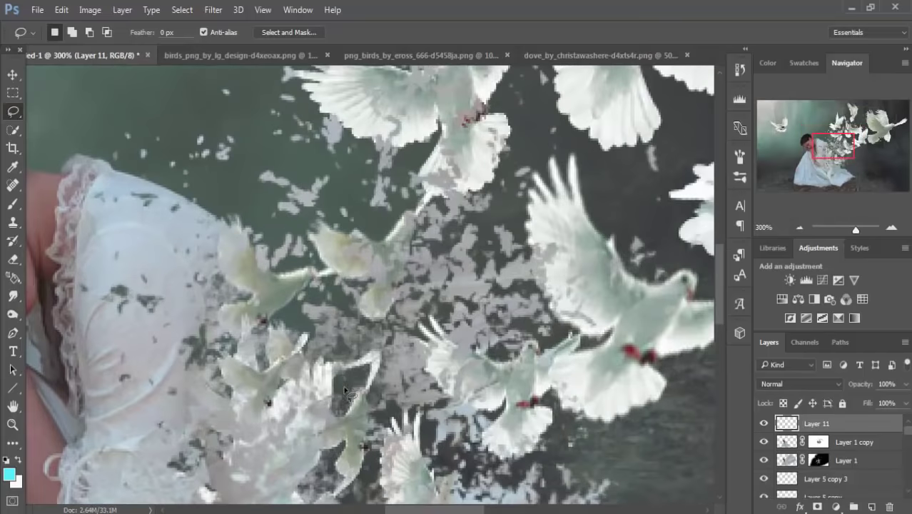
scroll(296, 421, "down", 10)
scroll(393, 232, "down", 5)
scroll(393, 230, "left", 10)
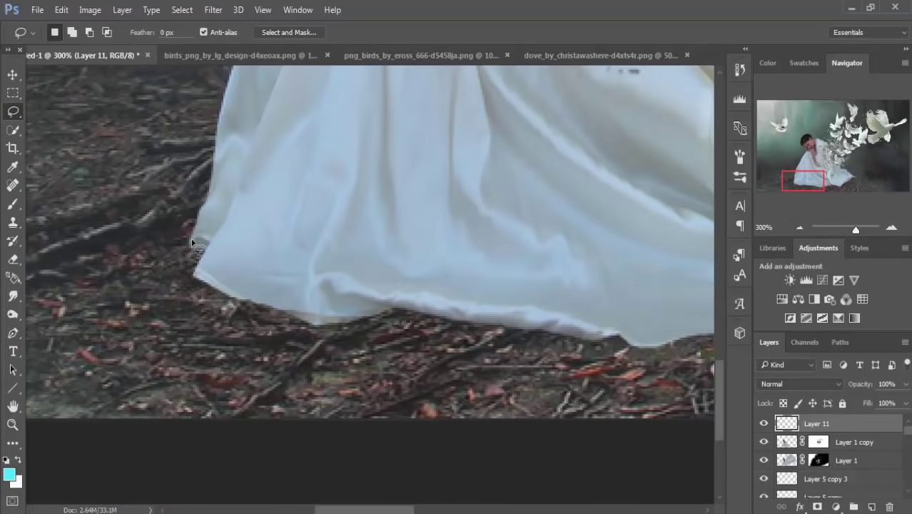
mouse_move(190, 240)
left_mouse_down()
mouse_move(190, 293)
mouse_move(681, 362)
mouse_move(362, 362)
mouse_move(224, 350)
mouse_move(411, 306)
mouse_move(576, 333)
mouse_move(606, 296)
mouse_move(680, 246)
mouse_move(449, 295)
mouse_move(533, 231)
mouse_move(582, 228)
mouse_move(595, 216)
mouse_move(562, 197)
mouse_move(438, 192)
mouse_move(75, 203)
mouse_move(619, 237)
mouse_move(198, 238)
mouse_move(595, 258)
mouse_move(427, 262)
mouse_move(170, 291)
mouse_move(63, 314)
mouse_move(52, 325)
left_mouse_up()
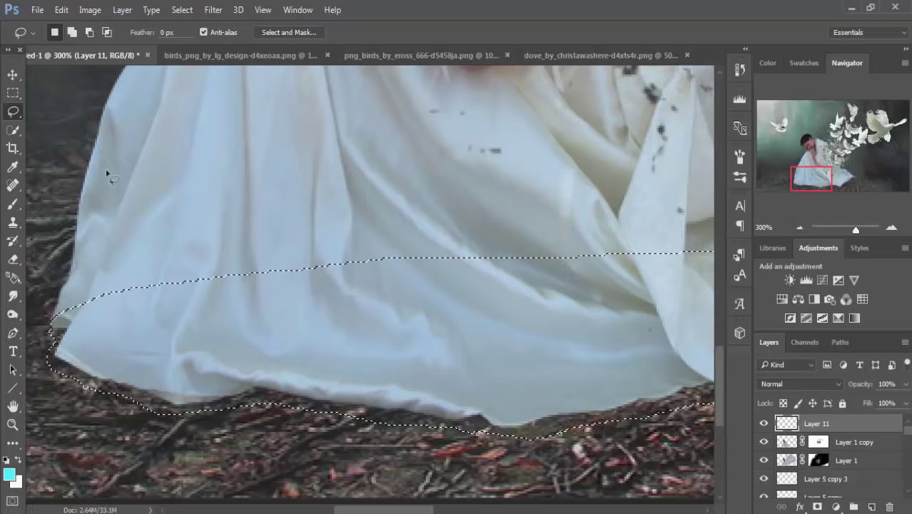
Fill the hem selection with a black Solid Color layer and move it below the dress.
left_click(7, 77)
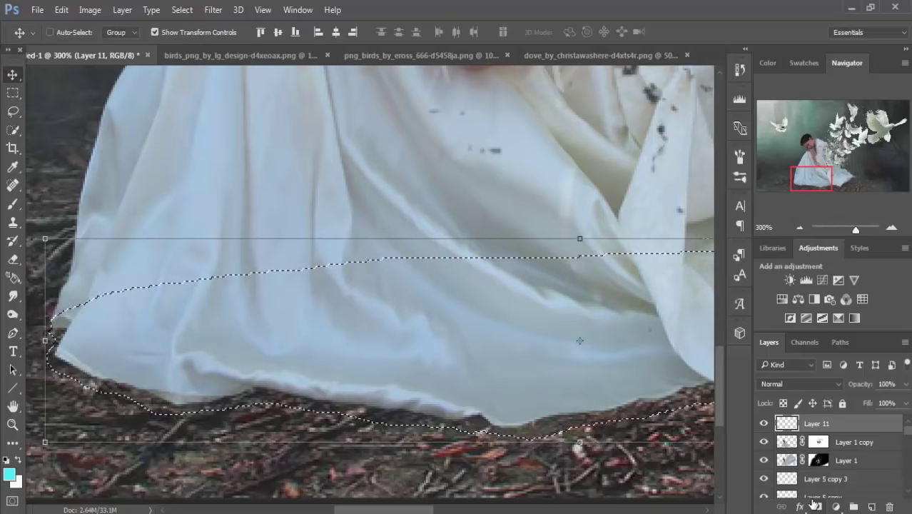
left_click(836, 506)
left_click(781, 197)
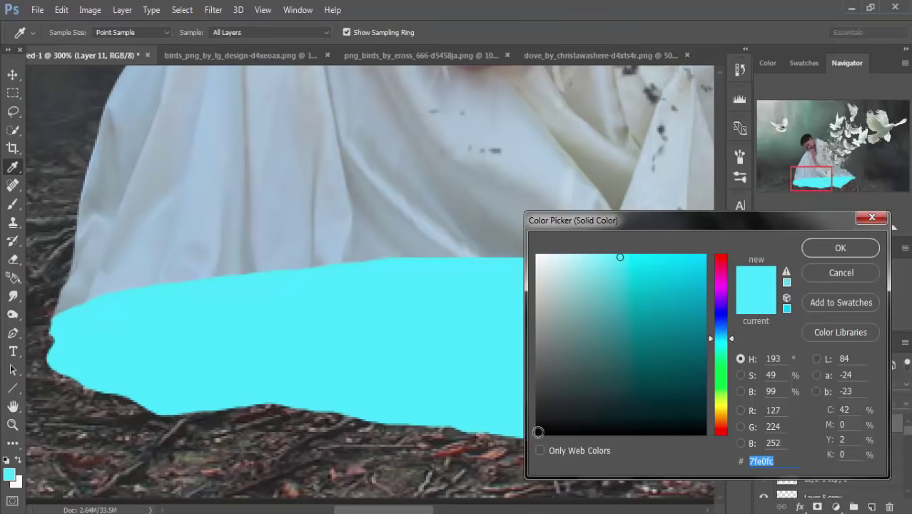
left_click(538, 432)
left_click(840, 248)
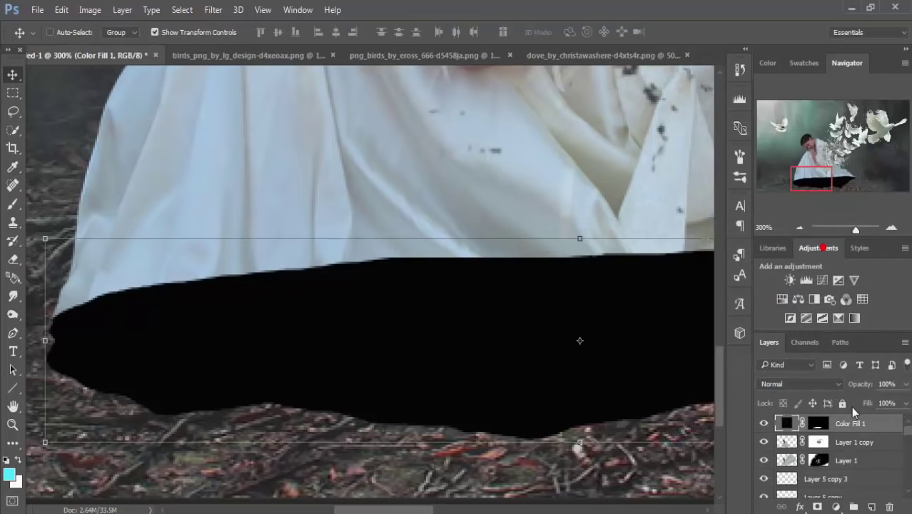
left_click_drag(851, 426, 851, 450)
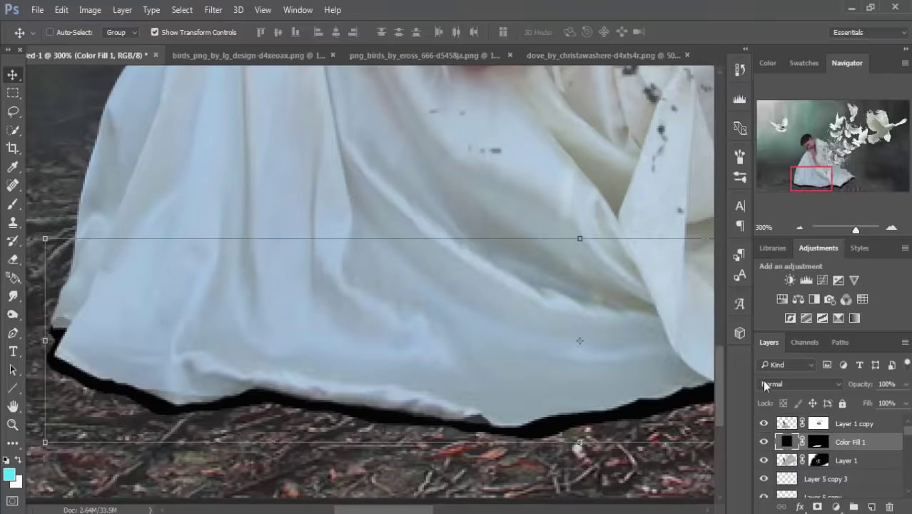
Zoom out and pan to view the shadow along the whole dress hem.
key("ctrl+minus")
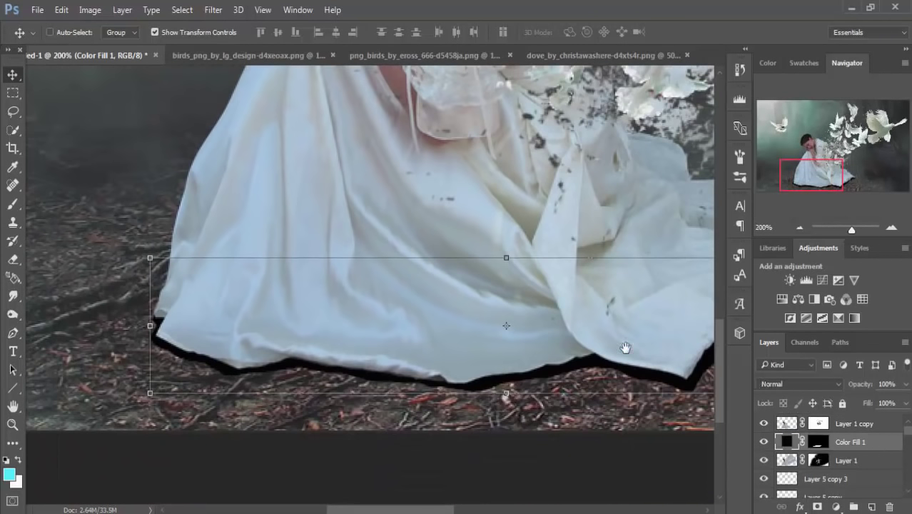
mouse_move(626, 348)
left_mouse_down()
mouse_move(474, 336)
mouse_move(485, 332)
left_mouse_up()
key("ctrl+minus")
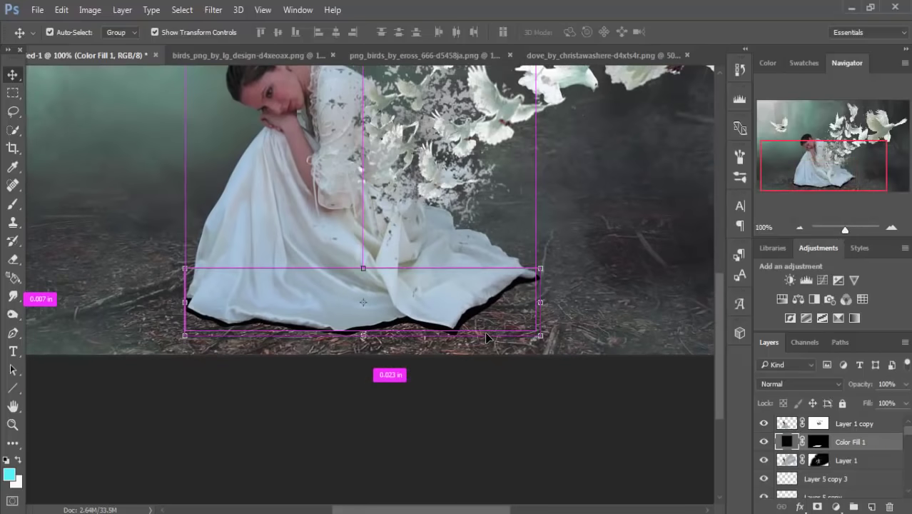
left_click(207, 10)
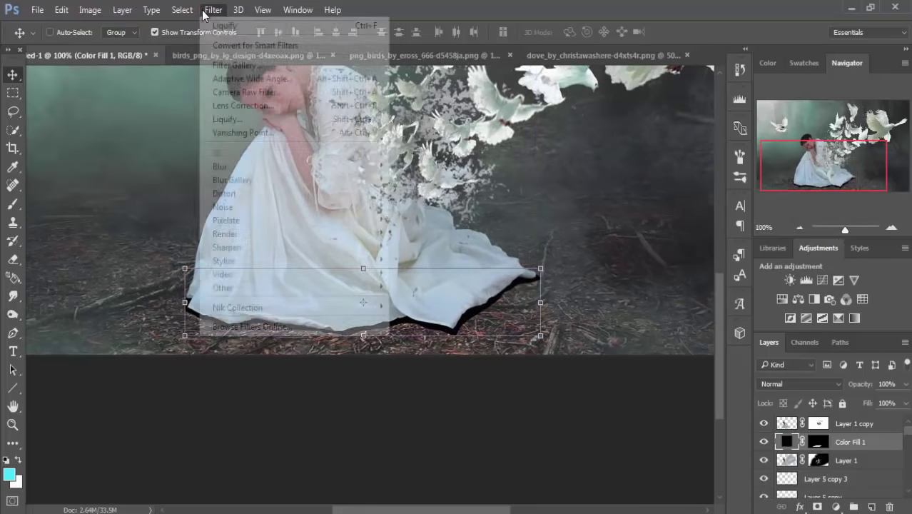
mouse_move(220, 167)
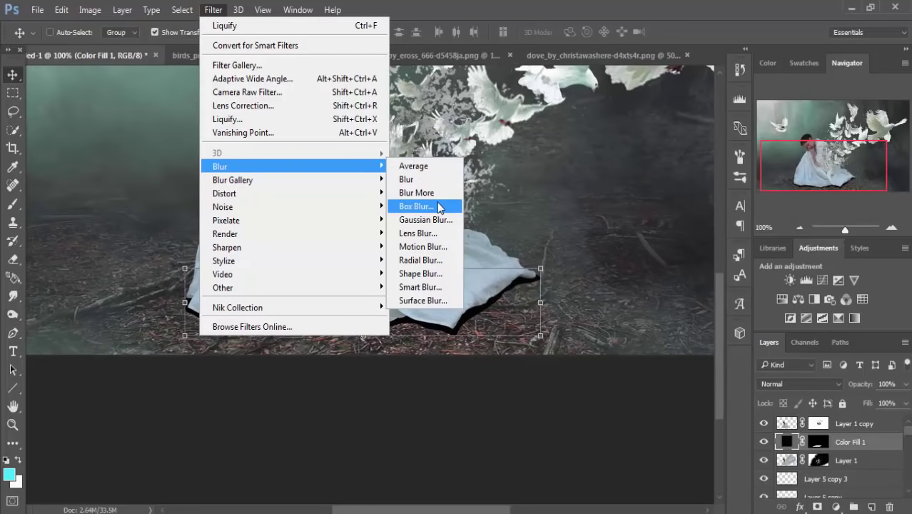
Blur the black Color Fill 1 shadow with an 8-pixel Box Blur as a smart filter.
left_click(439, 206)
left_click(399, 210)
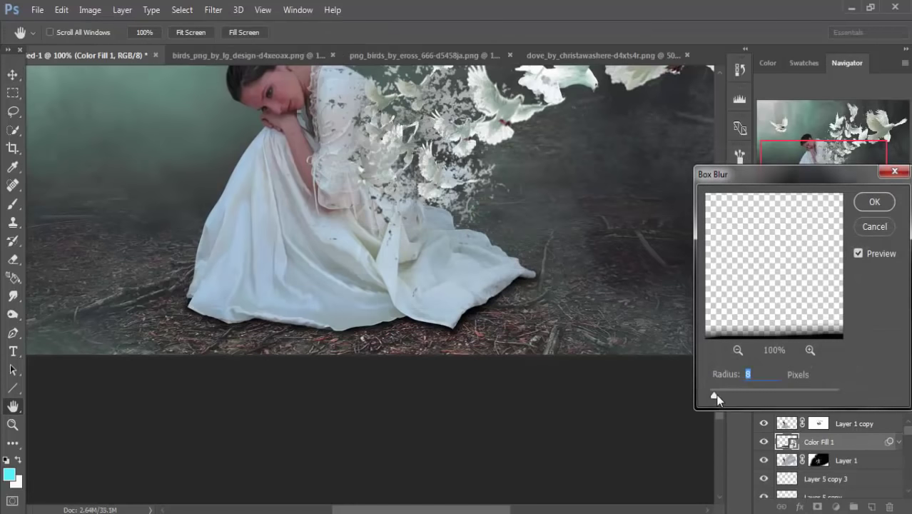
left_click_drag(713, 394, 711, 395)
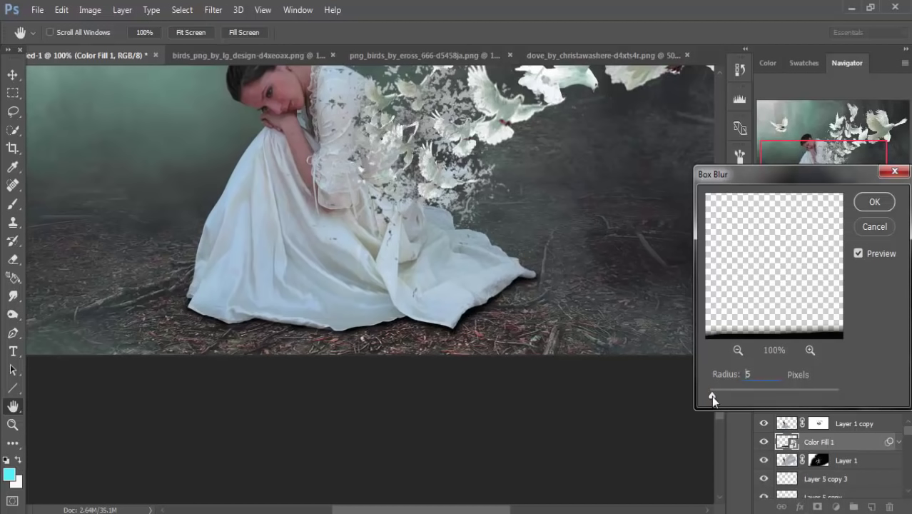
left_click_drag(711, 396, 712, 395)
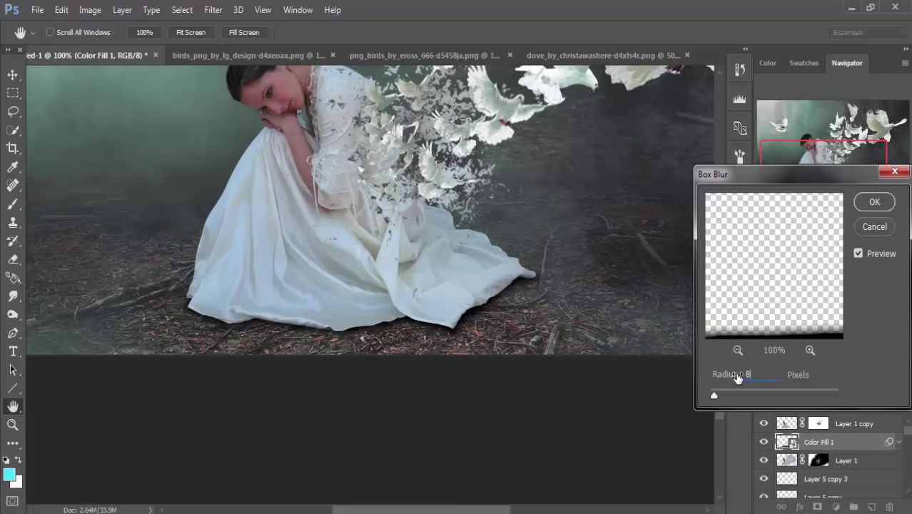
type("6")
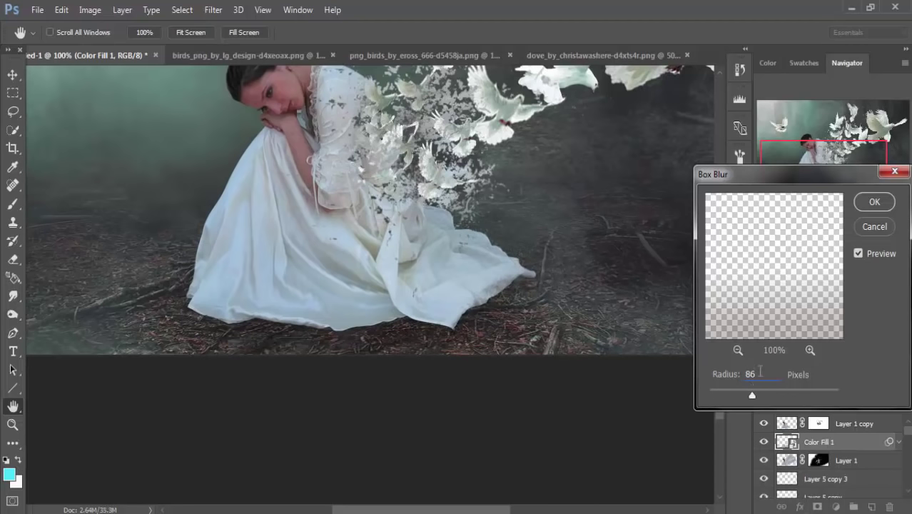
left_click(735, 379)
type("6")
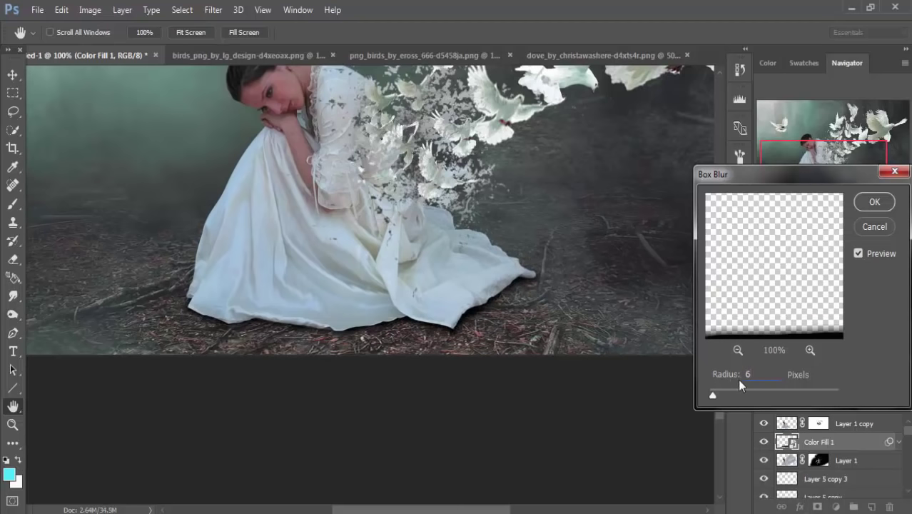
double_click(751, 374)
type("8")
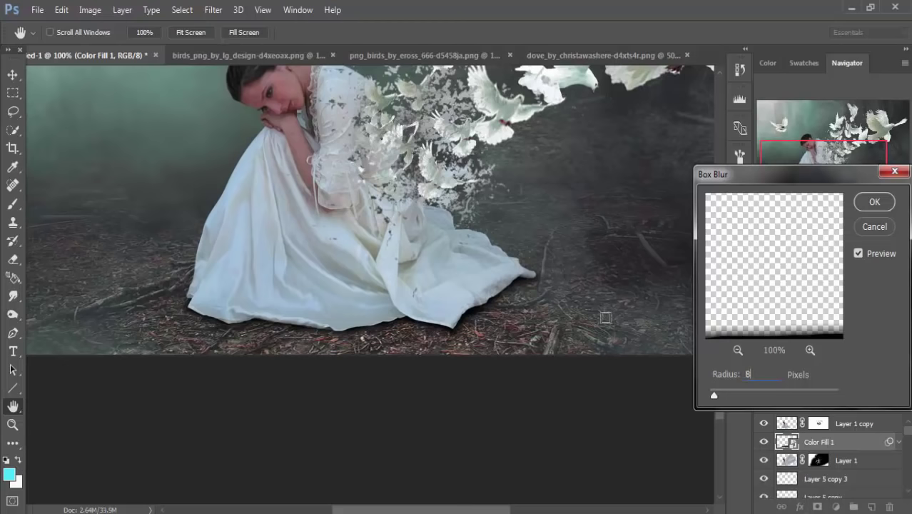
left_click(872, 207)
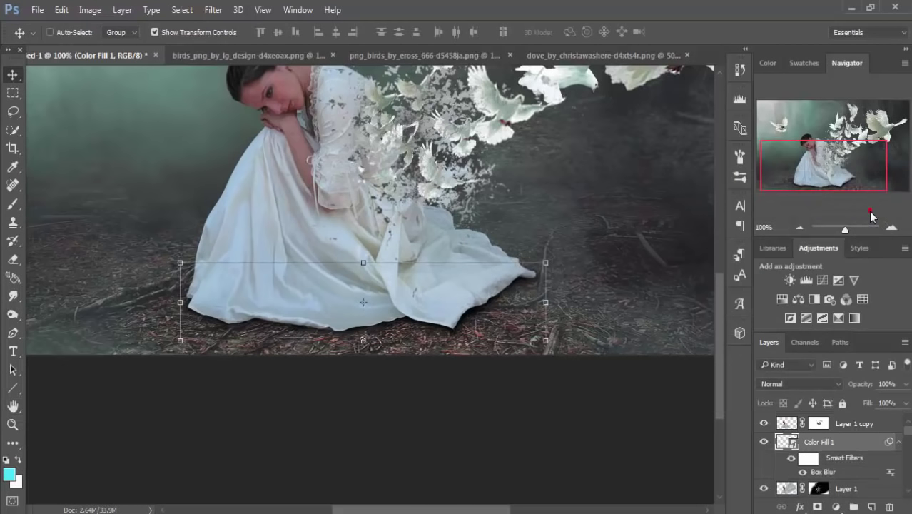
Free-transform the blurred shadow from its bottom handle to reshape it beneath the dress.
left_click(364, 340)
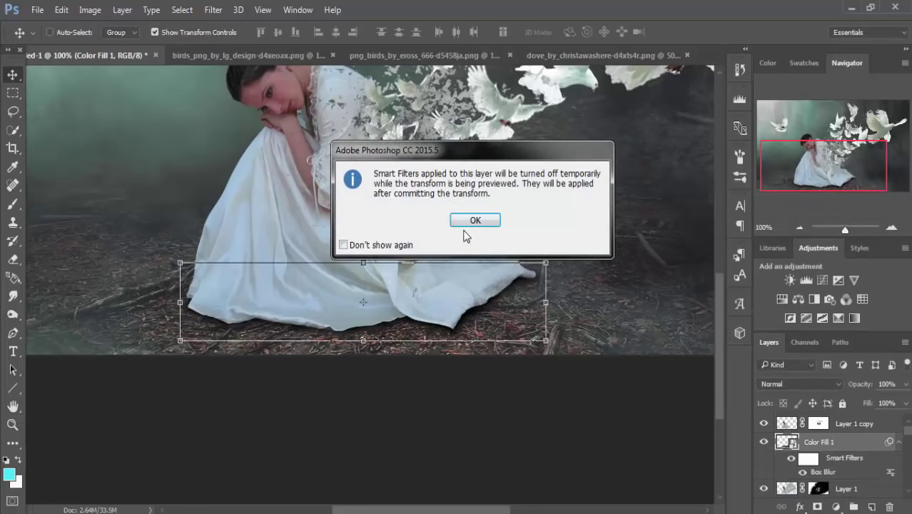
left_click(475, 220)
mouse_move(363, 341)
left_mouse_down()
mouse_move(375, 345)
mouse_move(363, 341)
left_mouse_up()
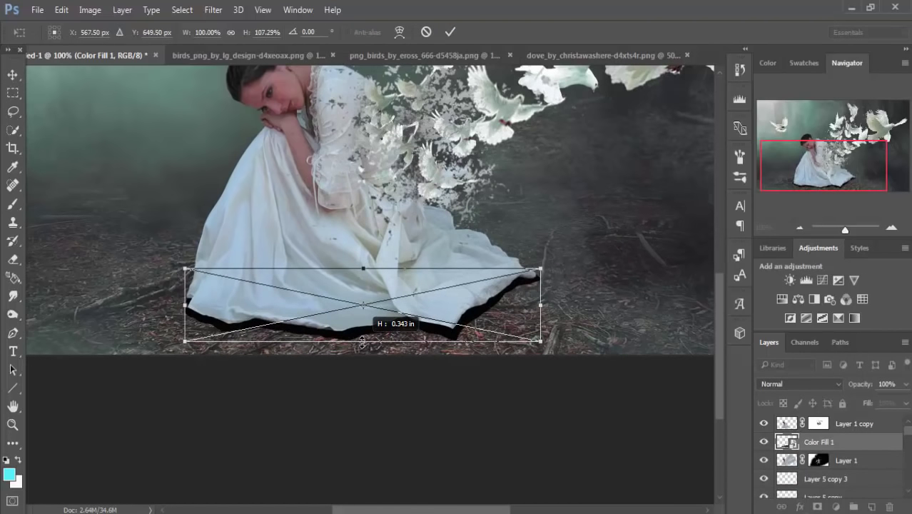
left_click(449, 34)
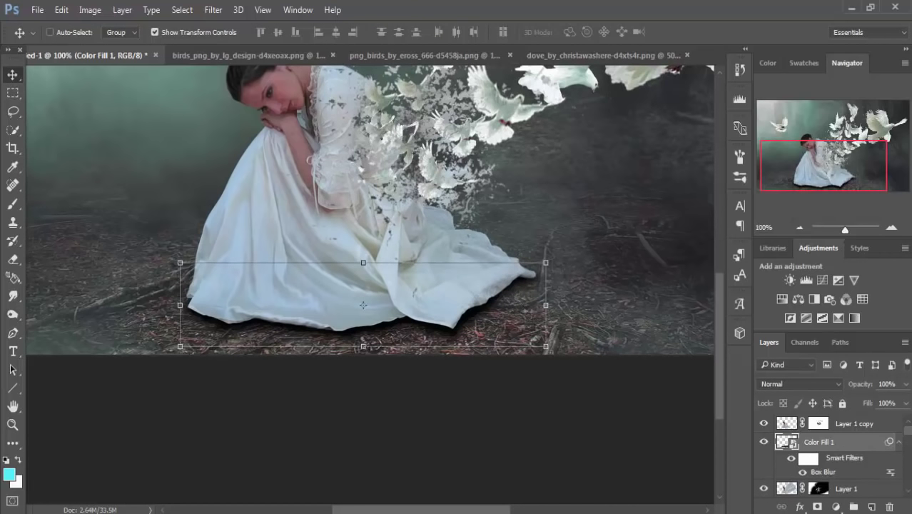
Lower the shadow layer's opacity to 62% and zoom out to view the whole image.
left_click(906, 385)
left_click_drag(904, 404, 884, 405)
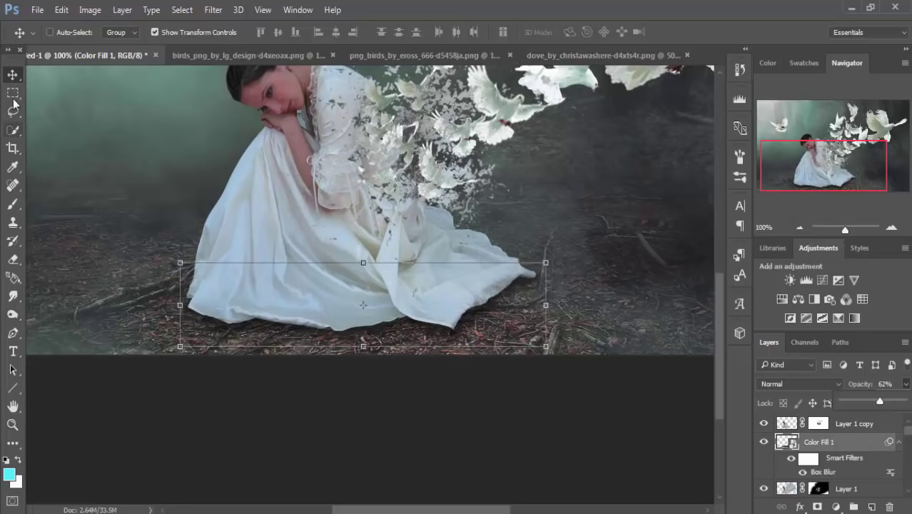
left_click(308, 247)
key("ctrl+minus")
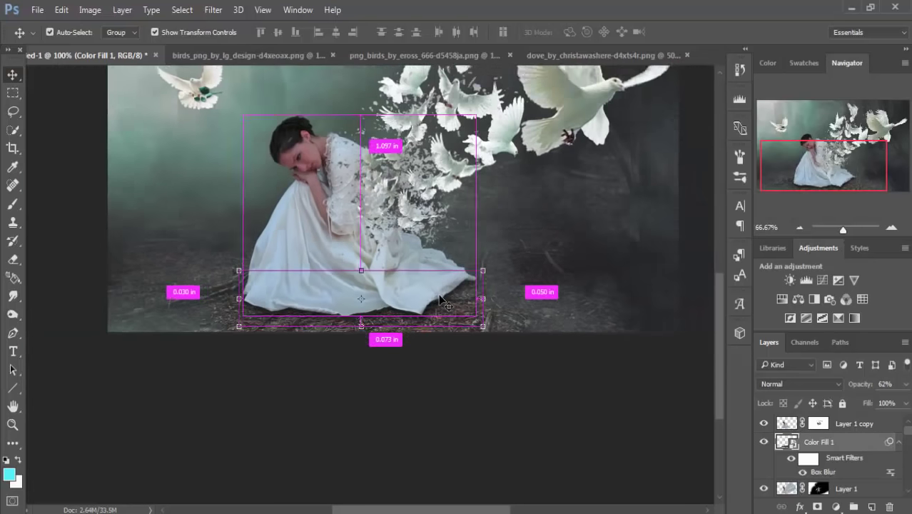
key("ctrl+minus")
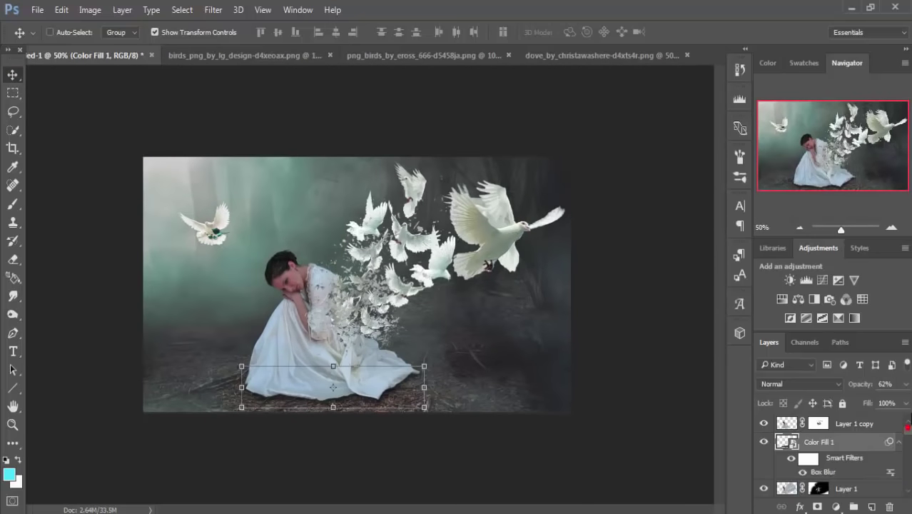
Add a Warming 85 Photo Filter at 41% density above Layer 1 copy.
left_click(884, 426)
left_click(836, 507)
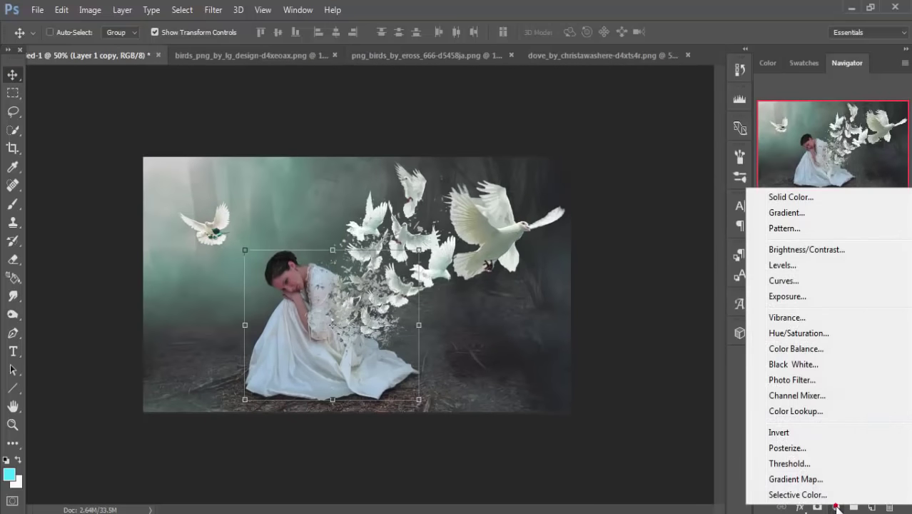
left_click(792, 380)
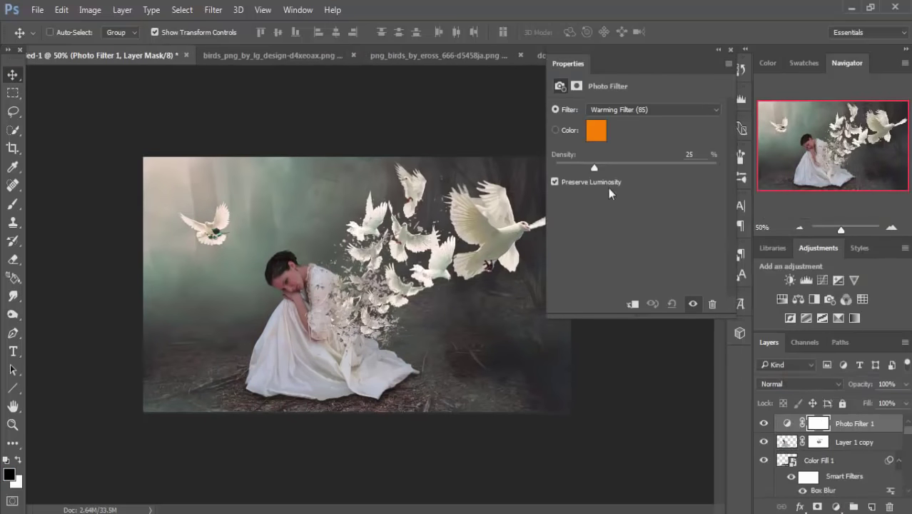
left_click_drag(594, 169, 621, 170)
left_click(731, 50)
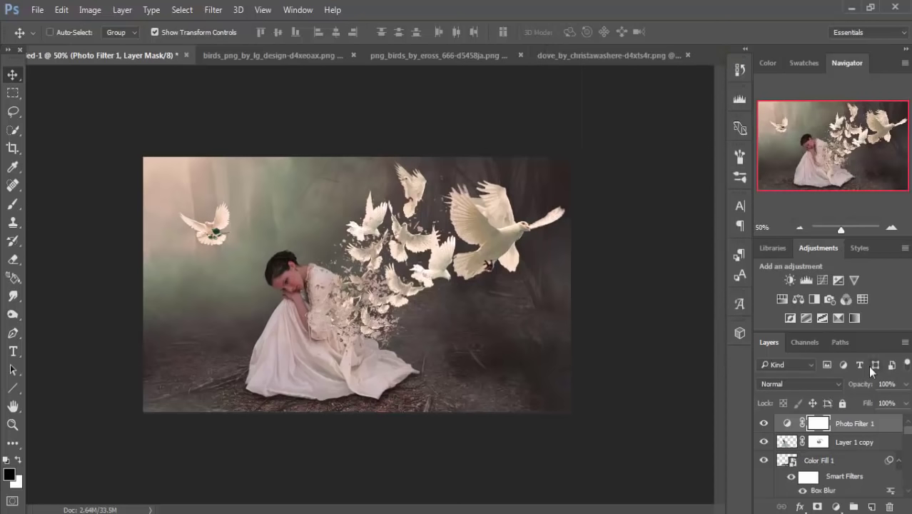
Stack a second Photo Filter set to Cyan at 35% density.
left_click(851, 424)
left_click(836, 506)
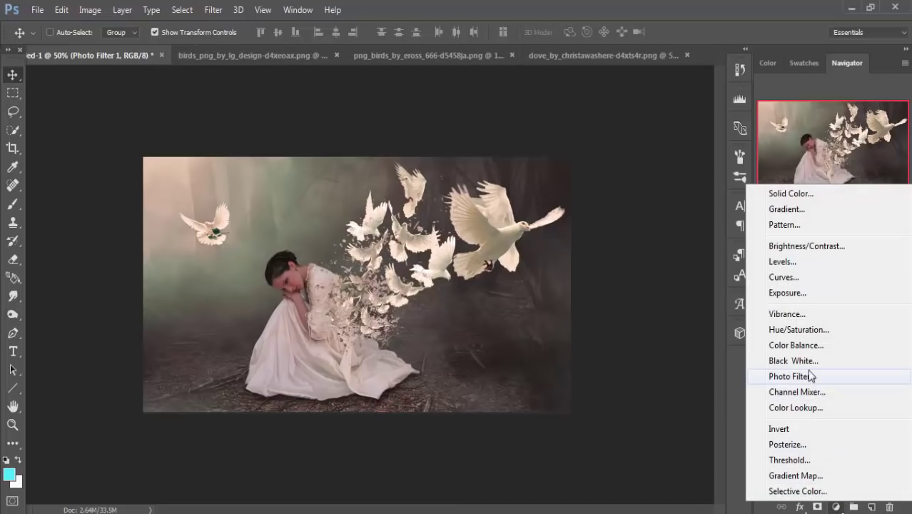
left_click(811, 376)
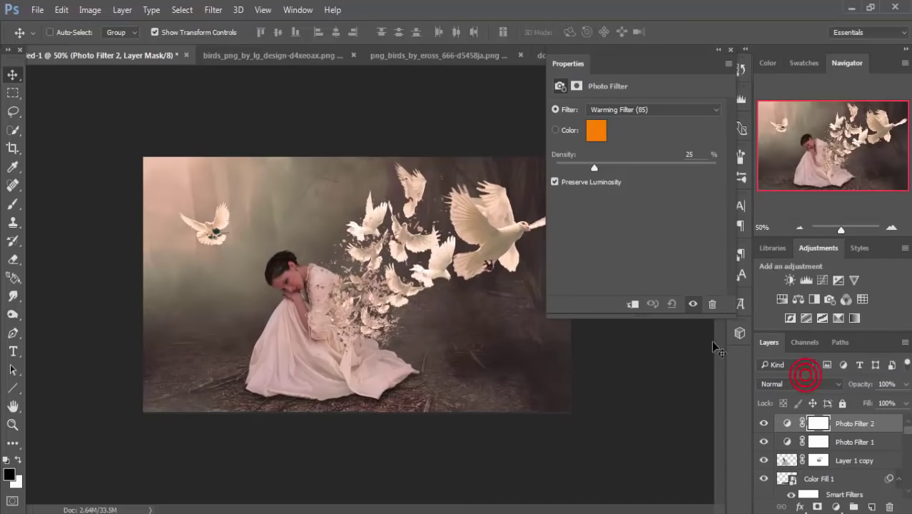
left_click(621, 113)
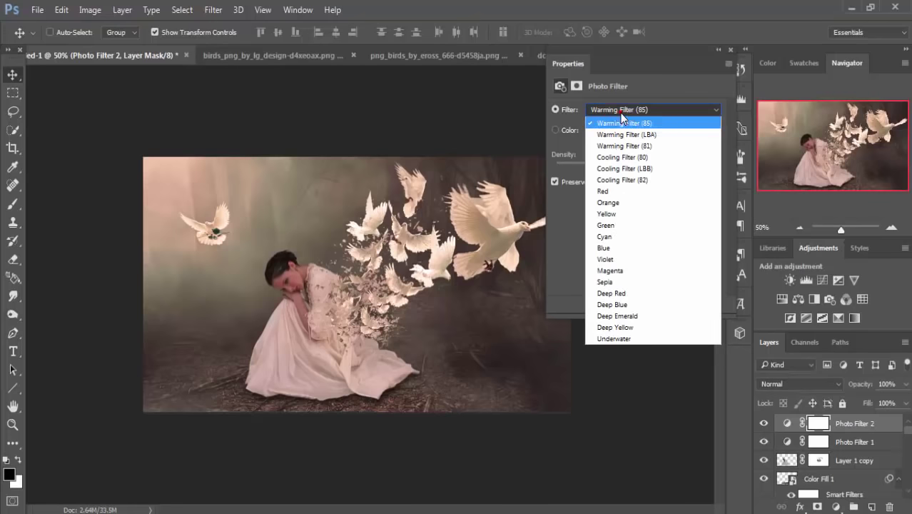
left_click(623, 241)
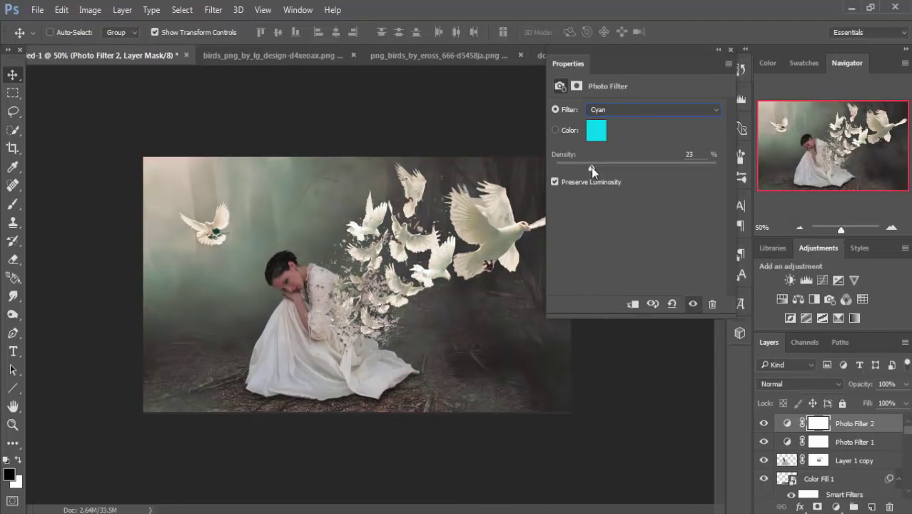
left_click_drag(593, 170, 582, 169)
left_click(730, 48)
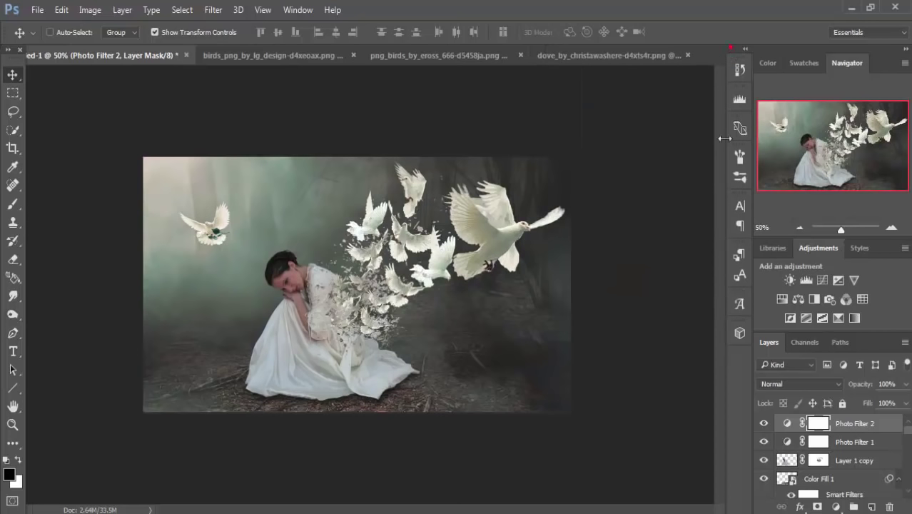
Add a Selective Color layer shifting the Cyans range to Cyan −31 and Magenta +33.
left_click(836, 507)
left_click(826, 498)
left_click(616, 129)
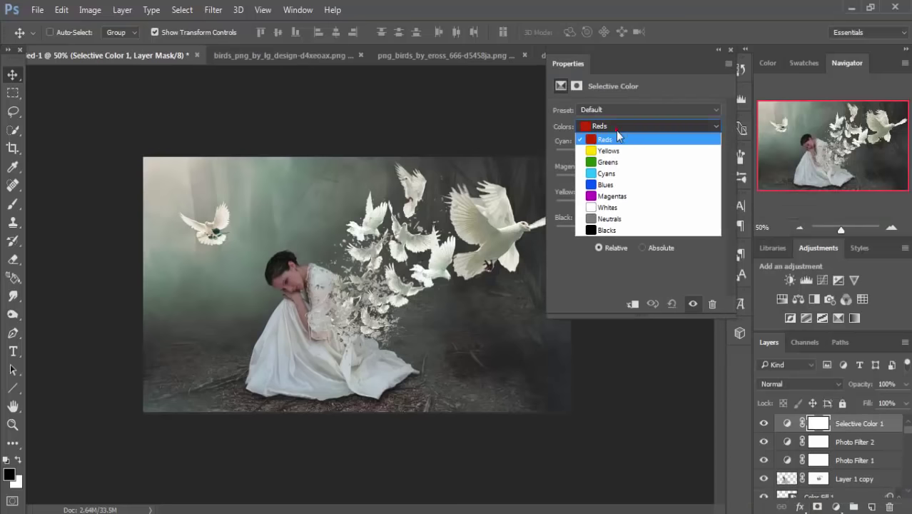
left_click(606, 174)
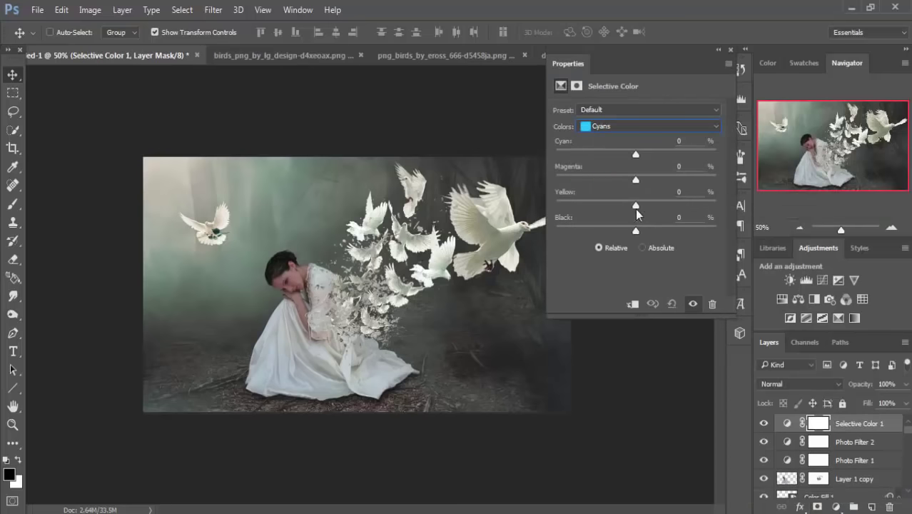
left_click_drag(637, 157, 644, 166)
mouse_move(644, 166)
left_mouse_down()
mouse_move(612, 166)
mouse_move(663, 182)
left_mouse_up()
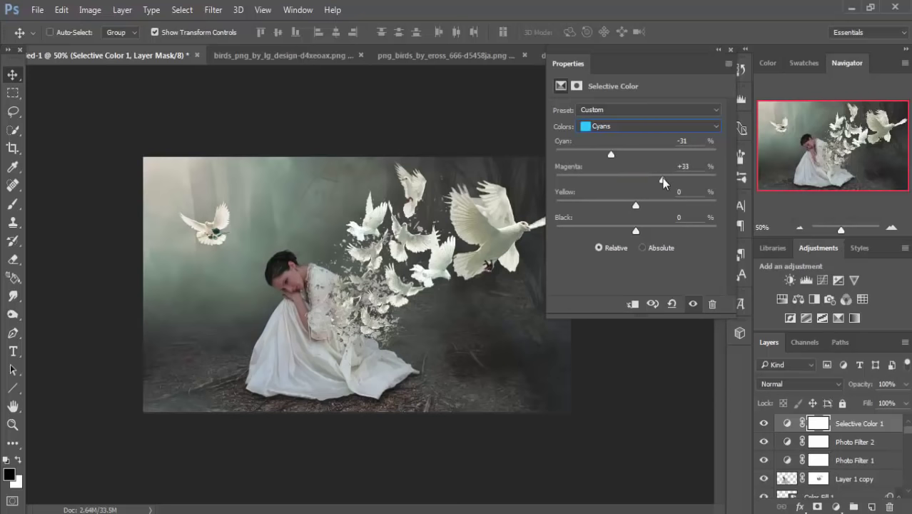
left_click_drag(636, 206, 680, 207)
left_click(730, 51)
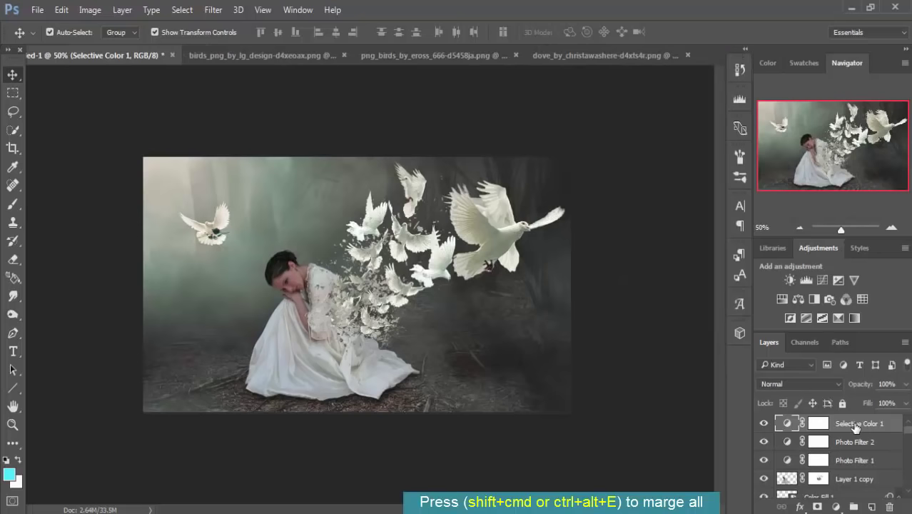
Stamp all visible layers into Layer 11 and apply Color Efex Pro 4's Cross Processing look.
key("ctrl+alt+shift+e")
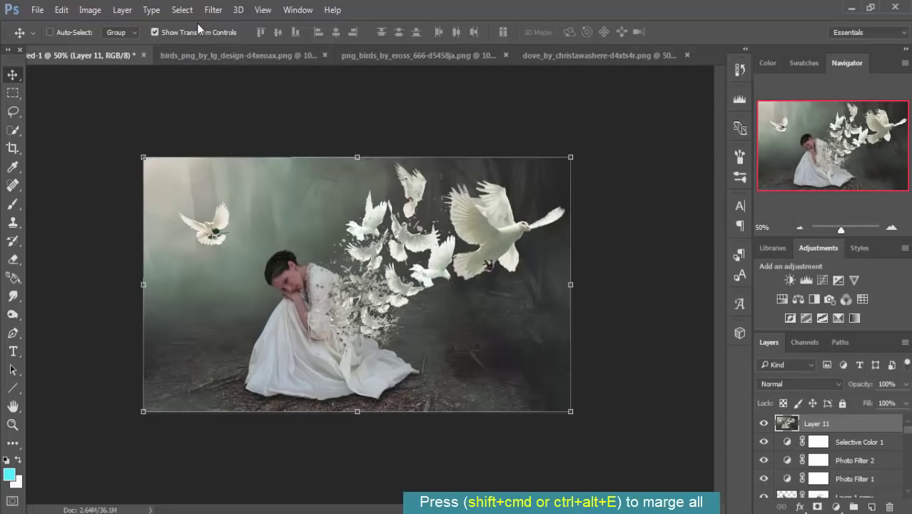
left_click(213, 10)
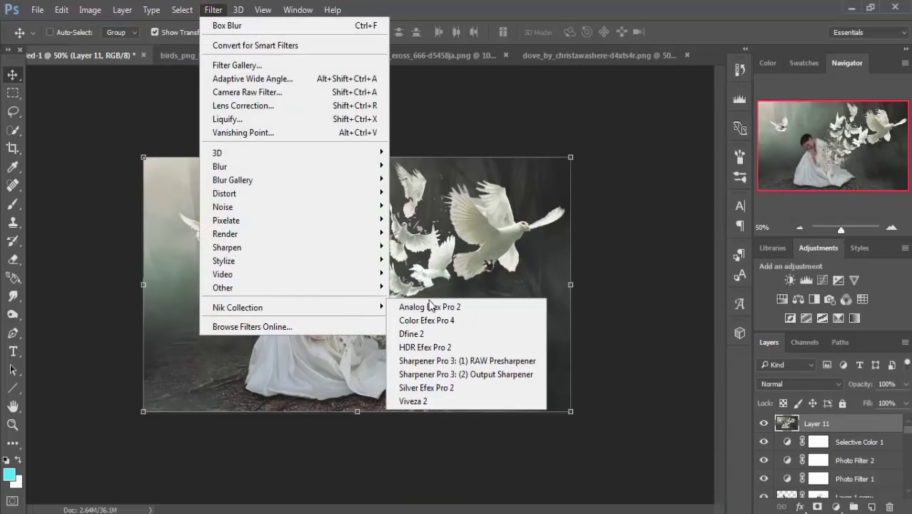
left_click(435, 319)
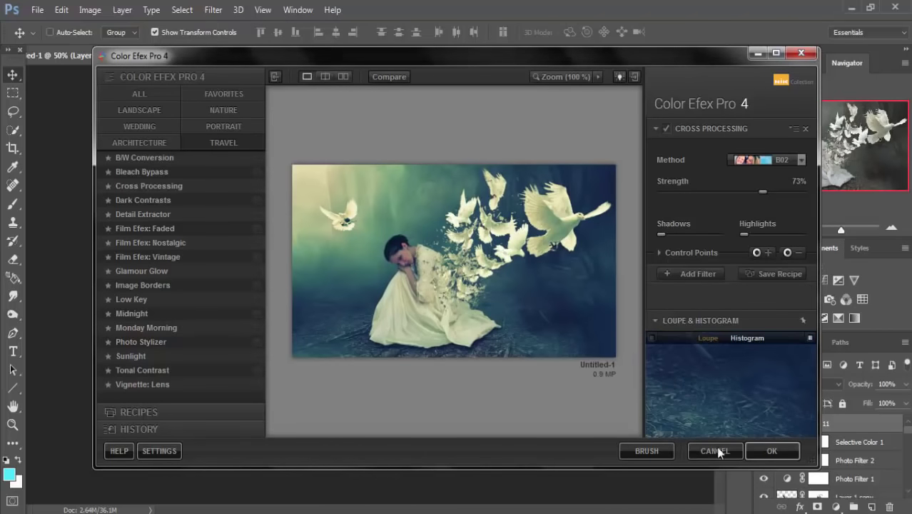
left_click(766, 459)
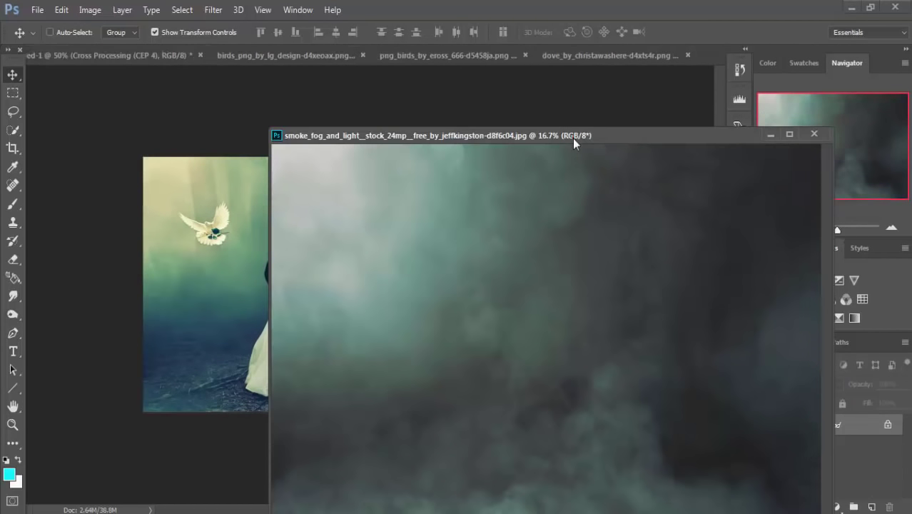
left_click_drag(572, 138, 676, 63)
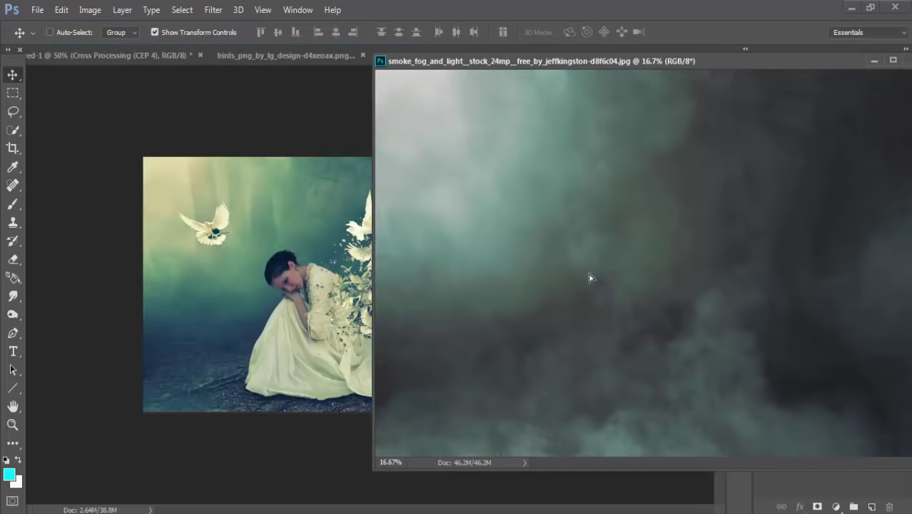
Drag the smoke_fog image into the composition as Layer 12 and position it.
left_click_drag(611, 272, 317, 308)
left_click_drag(535, 250, 314, 308)
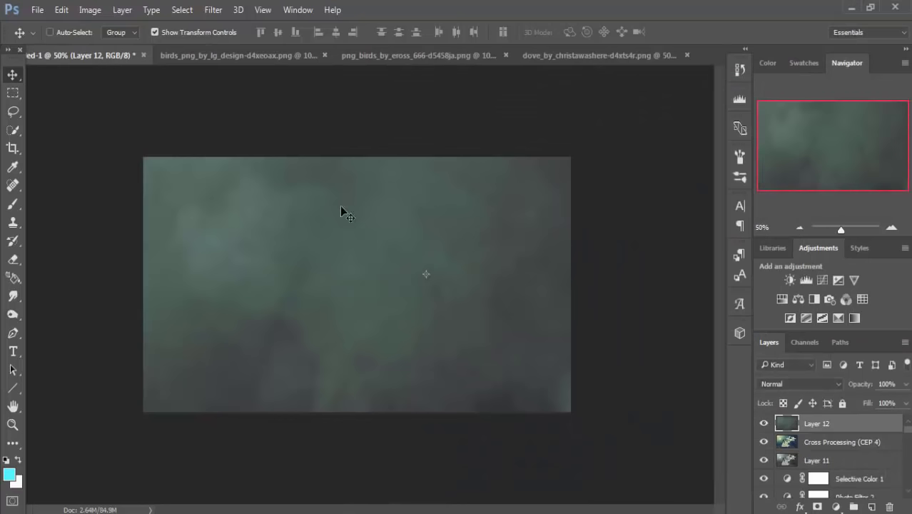
left_click_drag(198, 200, 517, 371)
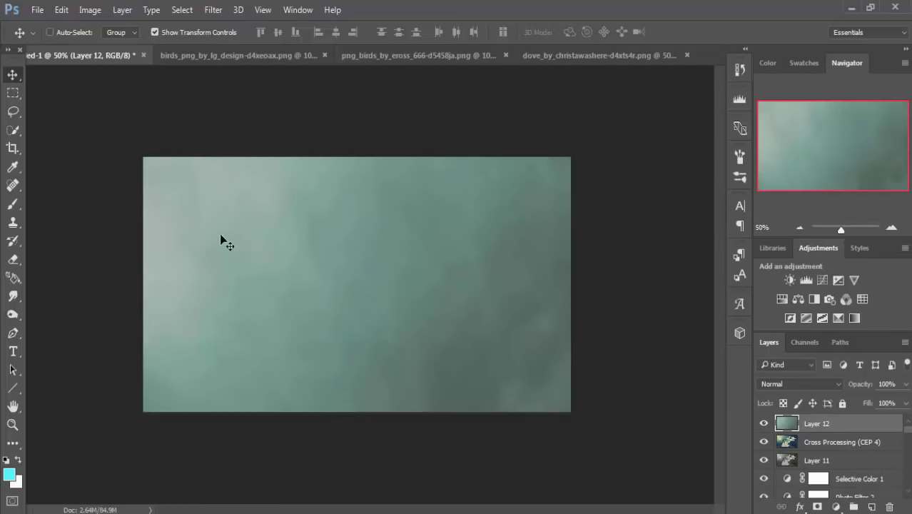
left_click_drag(224, 240, 448, 373)
mouse_move(262, 250)
left_mouse_down()
mouse_move(255, 347)
mouse_move(224, 352)
left_mouse_up()
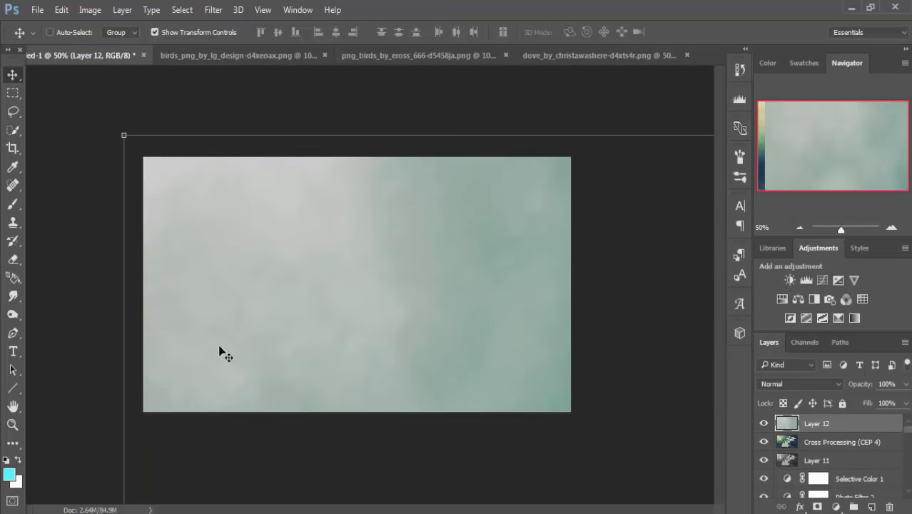
Stretch the smoke layer over the full canvas, undoing a stray brush stroke.
mouse_move(125, 132)
left_mouse_down()
mouse_move(518, 367)
mouse_move(138, 184)
mouse_move(454, 421)
left_mouse_up()
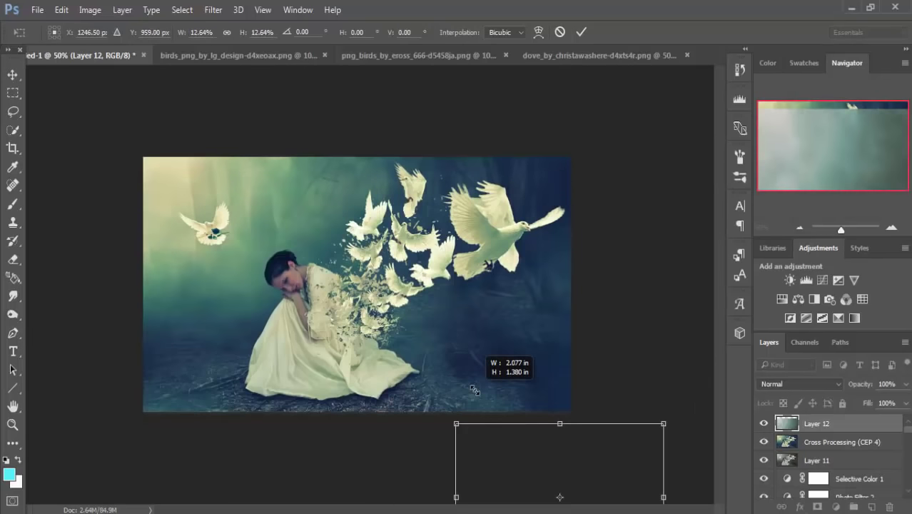
mouse_move(489, 469)
left_mouse_down()
mouse_move(249, 290)
mouse_move(180, 320)
mouse_move(178, 311)
left_mouse_up()
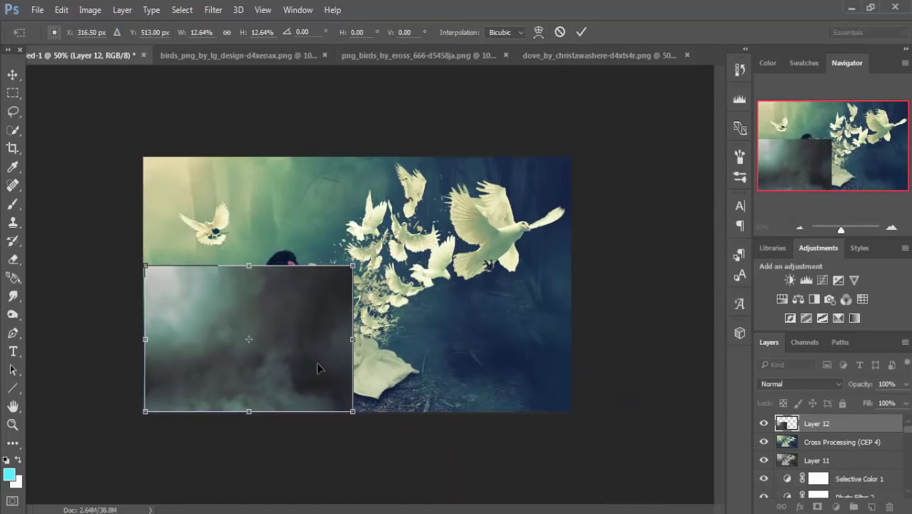
left_click_drag(350, 348, 573, 342)
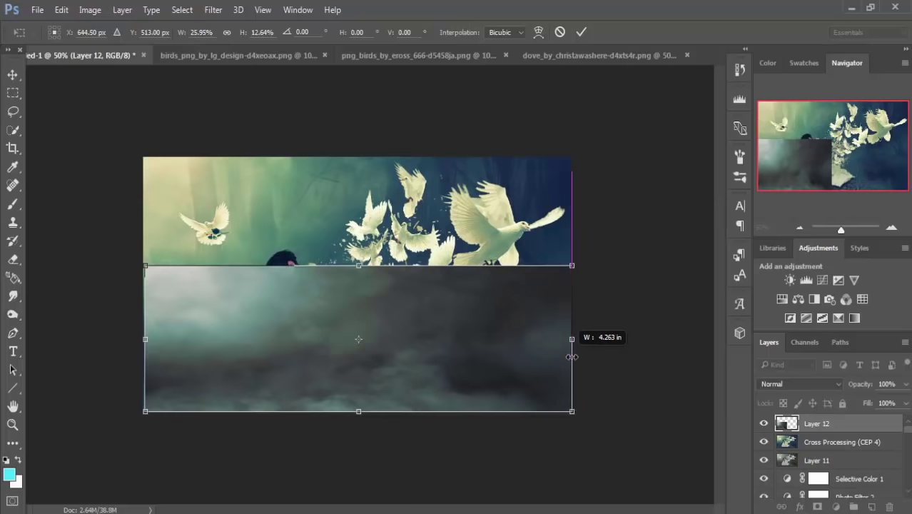
left_click_drag(361, 261, 358, 210)
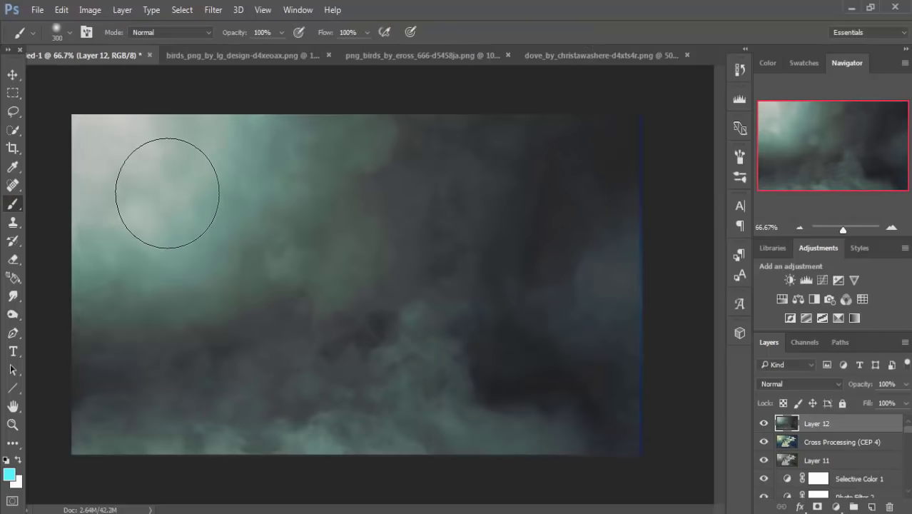
key("bracketright")
key("bracketright")
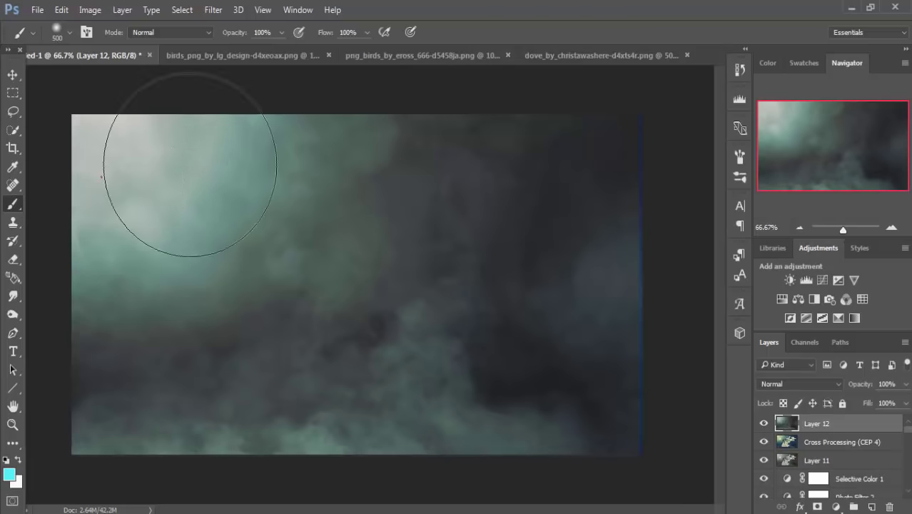
left_click_drag(100, 179, 546, 163)
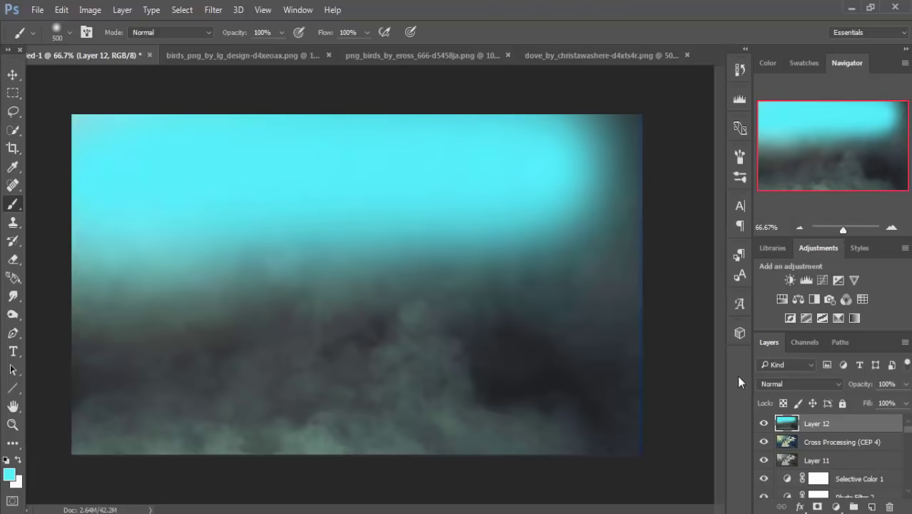
key("ctrl+z")
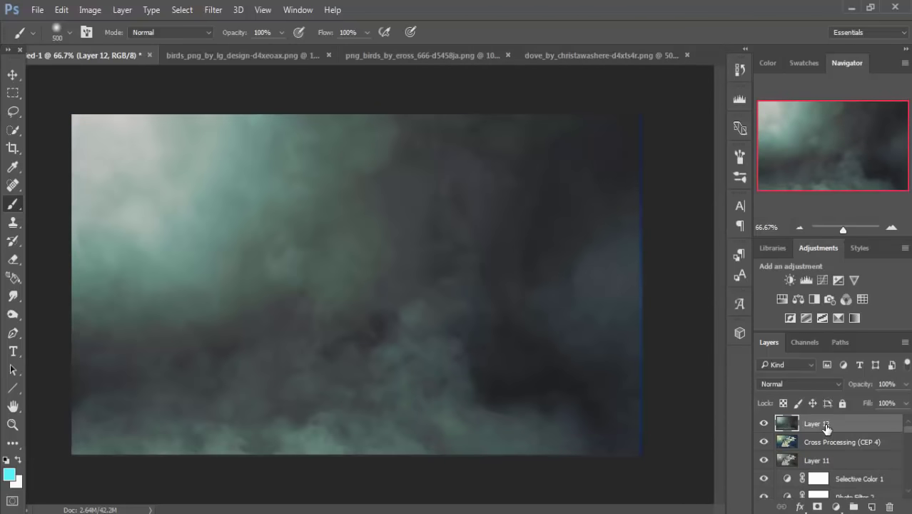
Add a layer mask to Layer 12 and paint black over the woman and doves.
left_click(817, 506)
key("d")
key("x")
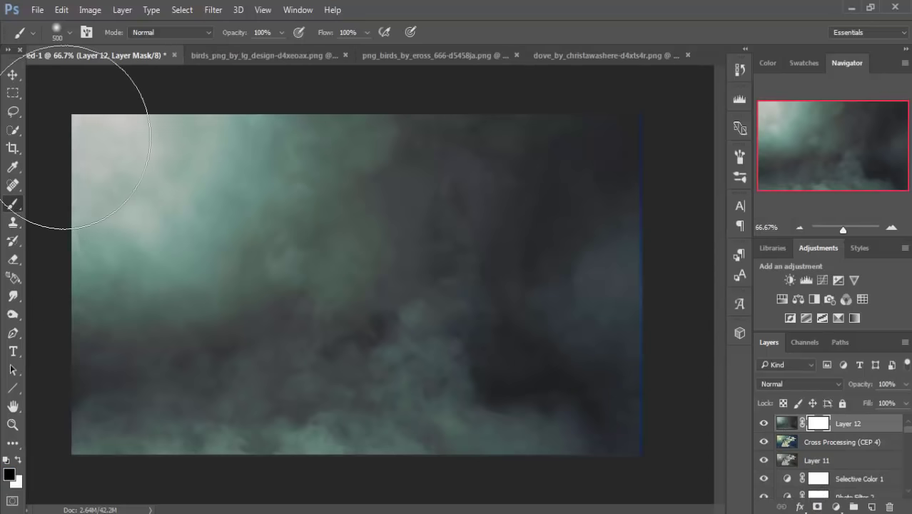
mouse_move(63, 138)
left_mouse_down()
mouse_move(598, 203)
mouse_move(475, 265)
mouse_move(257, 399)
mouse_move(209, 349)
mouse_move(204, 315)
mouse_move(261, 306)
mouse_move(146, 326)
mouse_move(167, 331)
mouse_move(143, 265)
mouse_move(315, 322)
mouse_move(468, 357)
mouse_move(529, 295)
mouse_move(509, 367)
mouse_move(576, 408)
mouse_move(587, 401)
left_mouse_up()
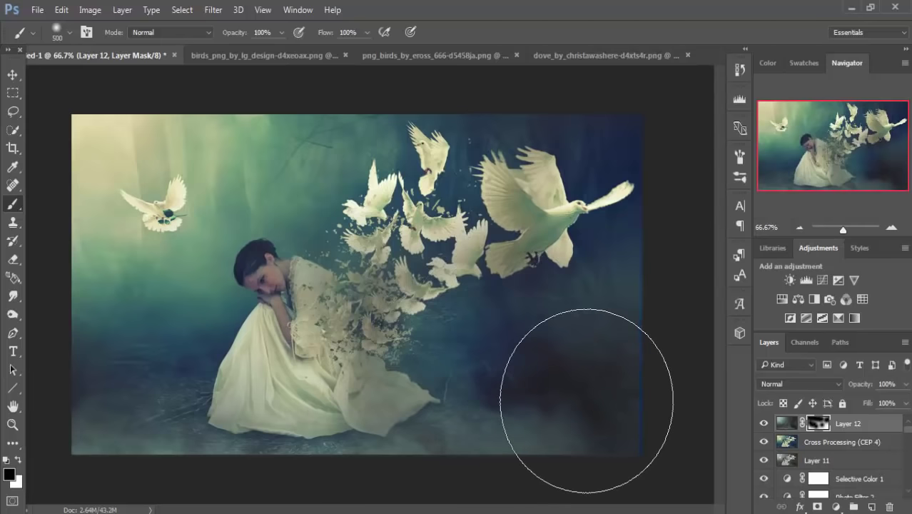
At 18% brush opacity, thin the smoke over the dress and corners, restoring some along the bottom.
left_click(283, 32)
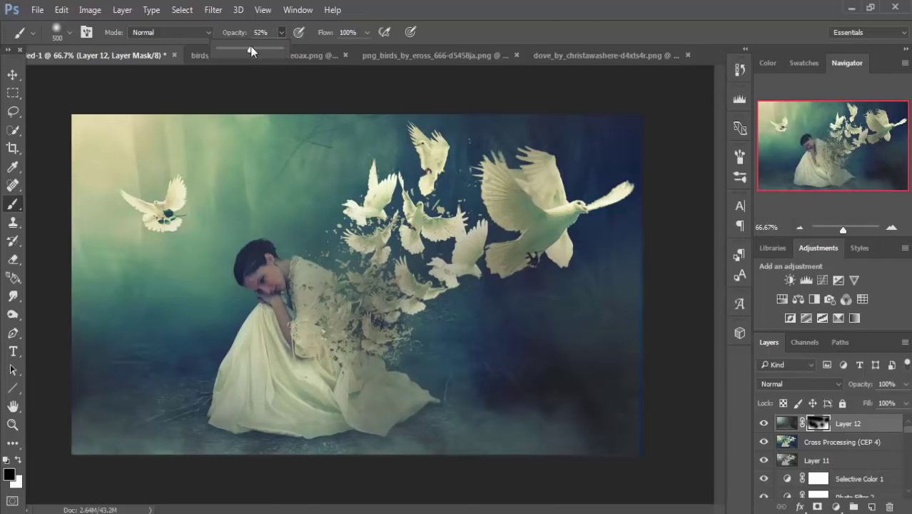
left_click_drag(231, 45, 226, 45)
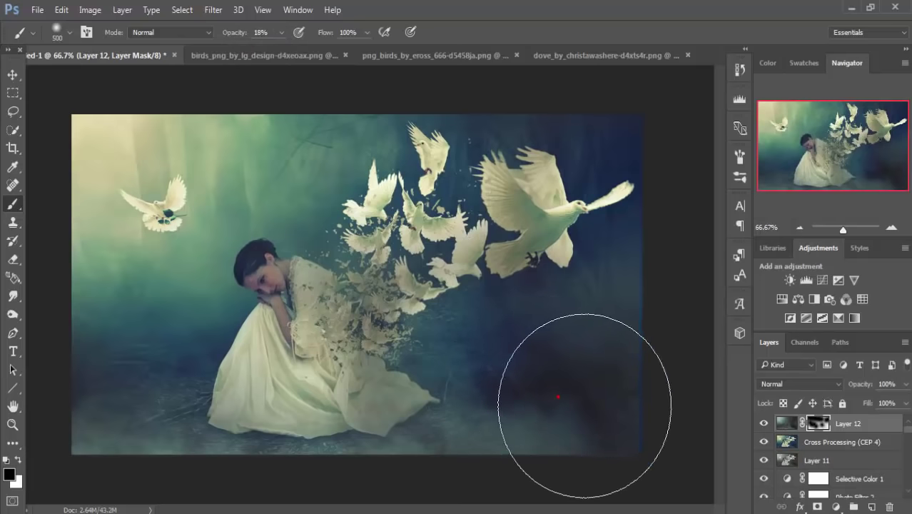
mouse_move(561, 388)
left_mouse_down()
mouse_move(632, 417)
mouse_move(664, 311)
left_mouse_up()
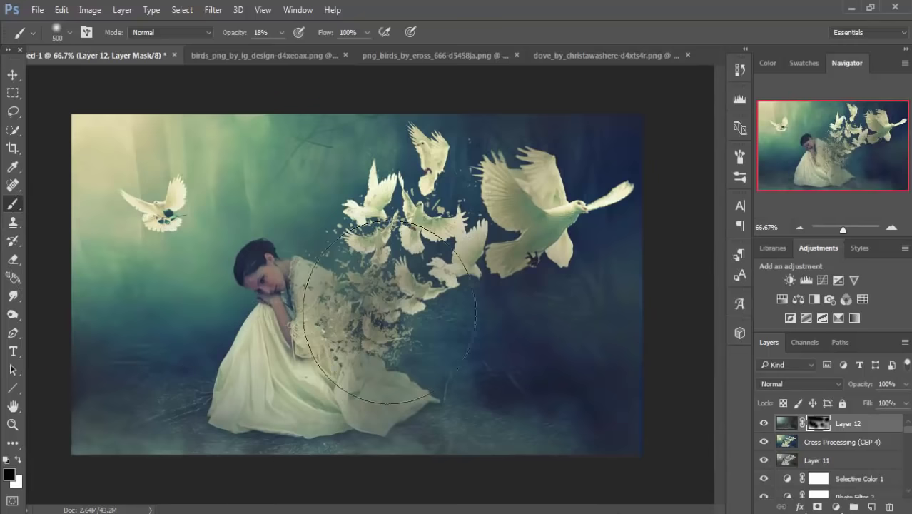
left_click_drag(363, 289, 353, 336)
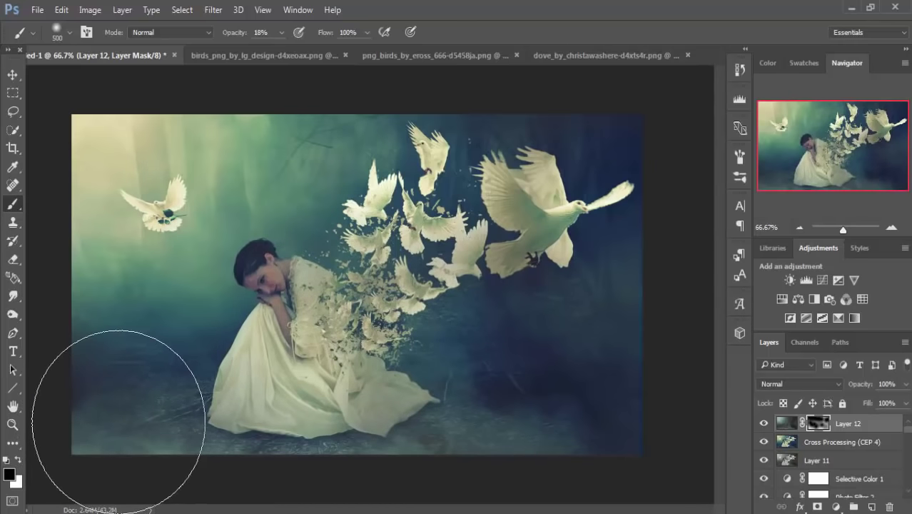
left_click_drag(195, 432, 65, 355)
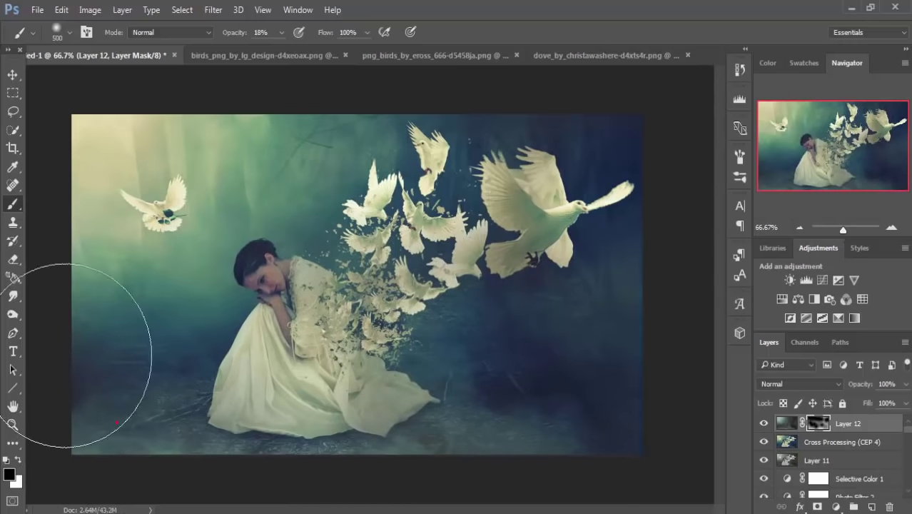
left_click(18, 460)
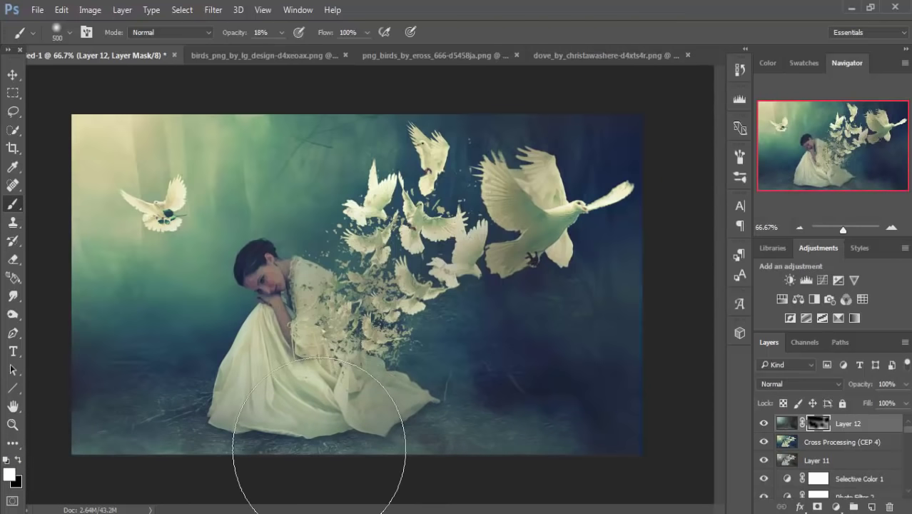
key("bracketleft")
key("bracketleft")
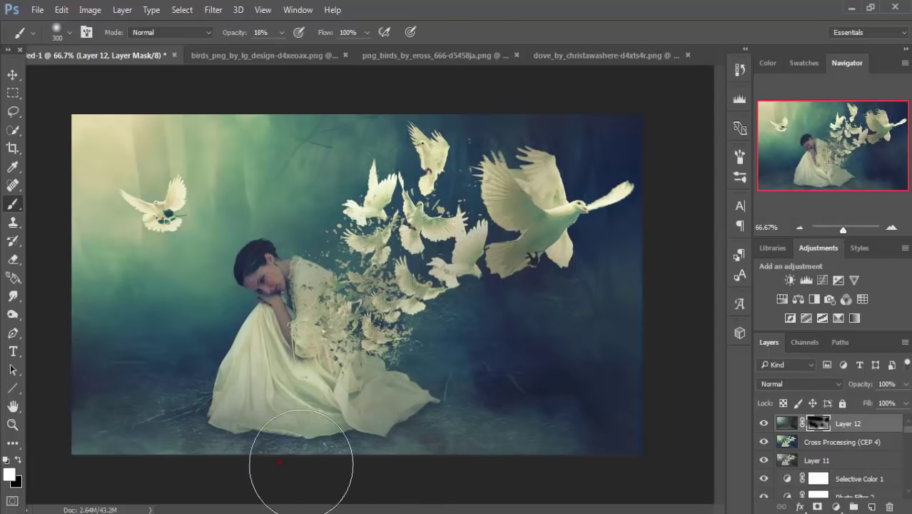
mouse_move(470, 471)
left_mouse_down()
mouse_move(616, 455)
mouse_move(274, 472)
mouse_move(63, 457)
left_mouse_up()
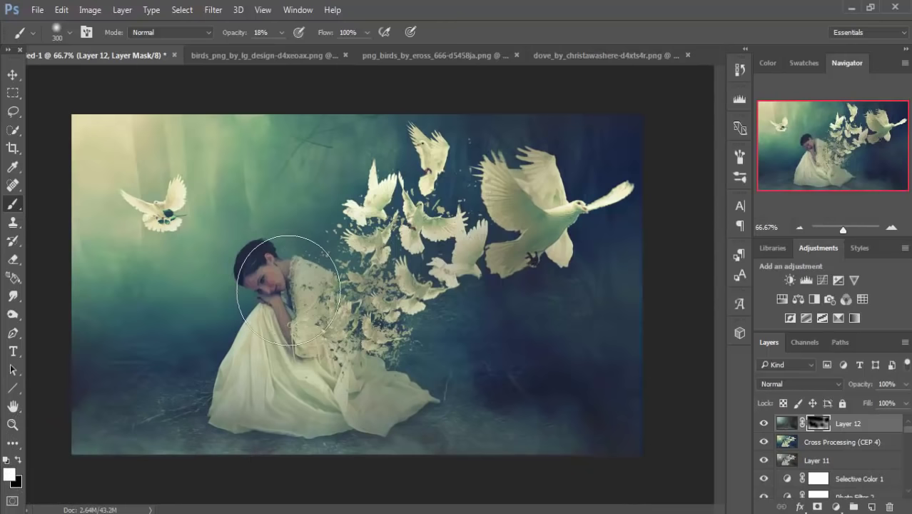
Clear the remaining smoke from the shoulder, arm and doves with black at 100% opacity.
left_click(22, 459)
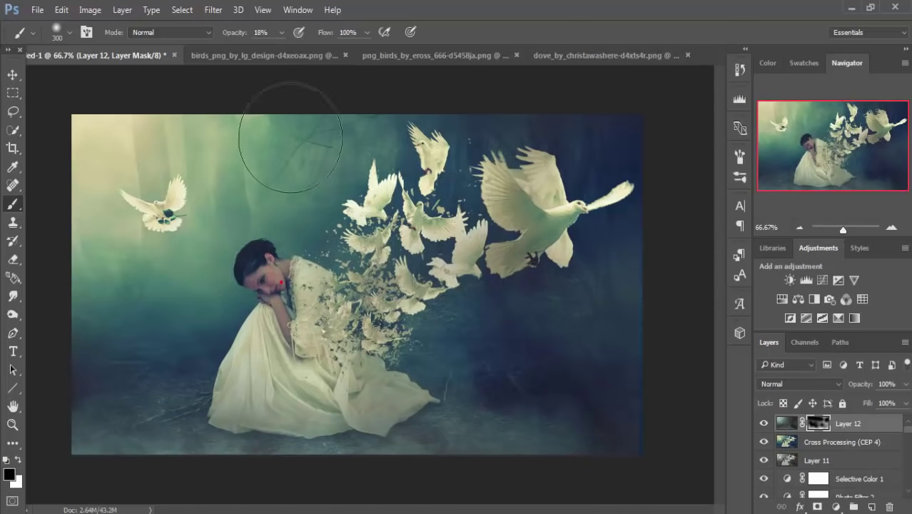
left_click_drag(282, 32, 330, 51)
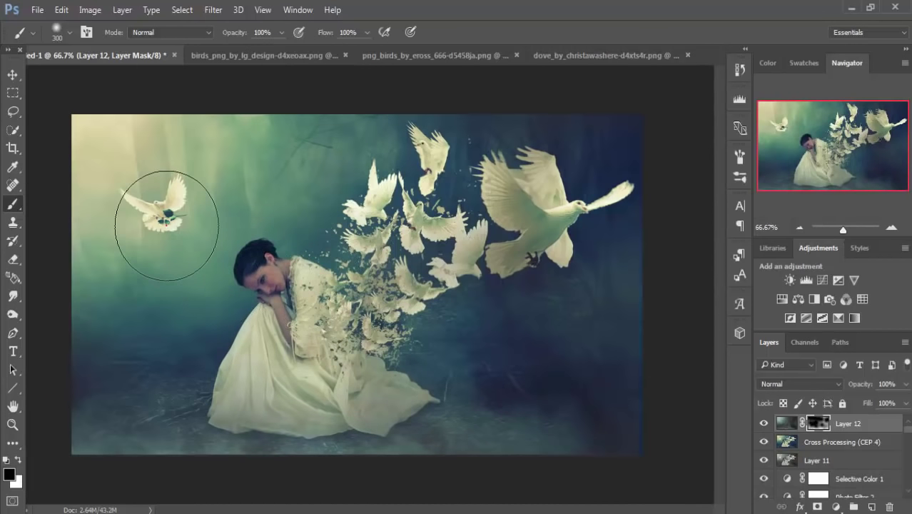
left_click(265, 143)
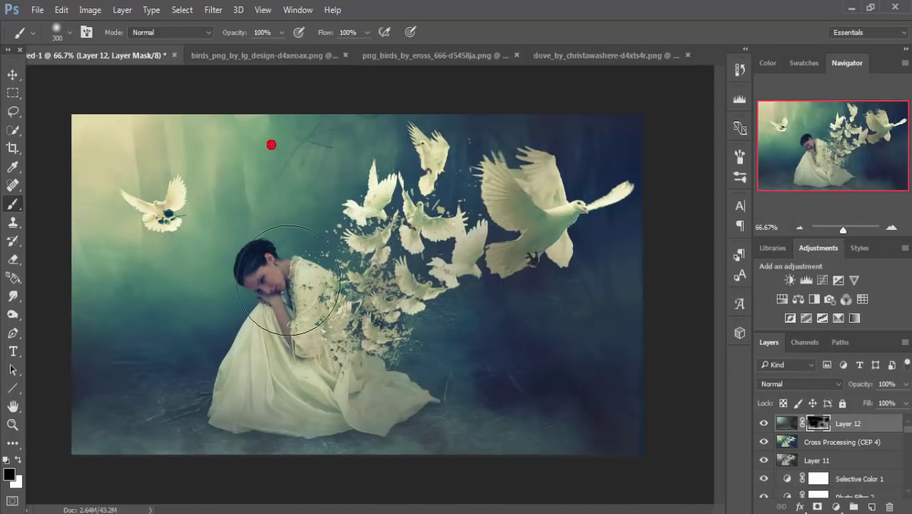
mouse_move(341, 335)
left_mouse_down()
mouse_move(342, 313)
mouse_move(353, 347)
left_mouse_up()
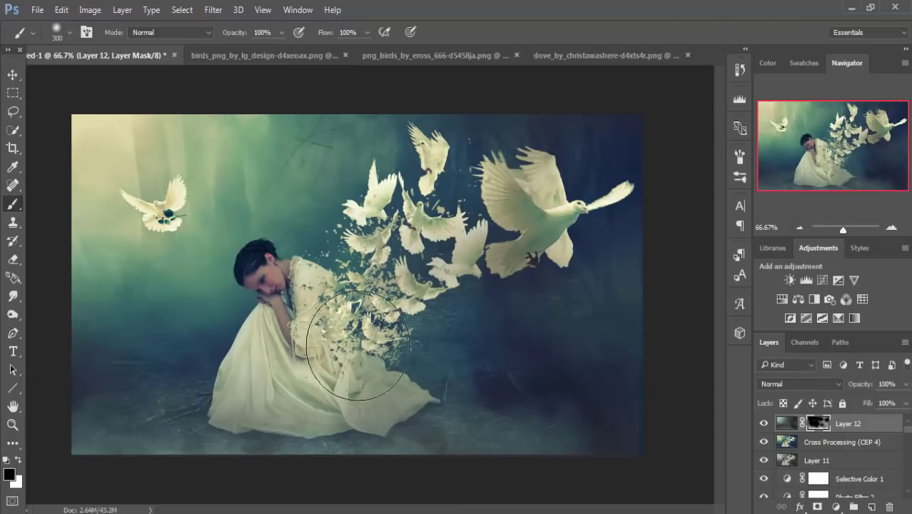
left_click_drag(197, 335, 300, 291)
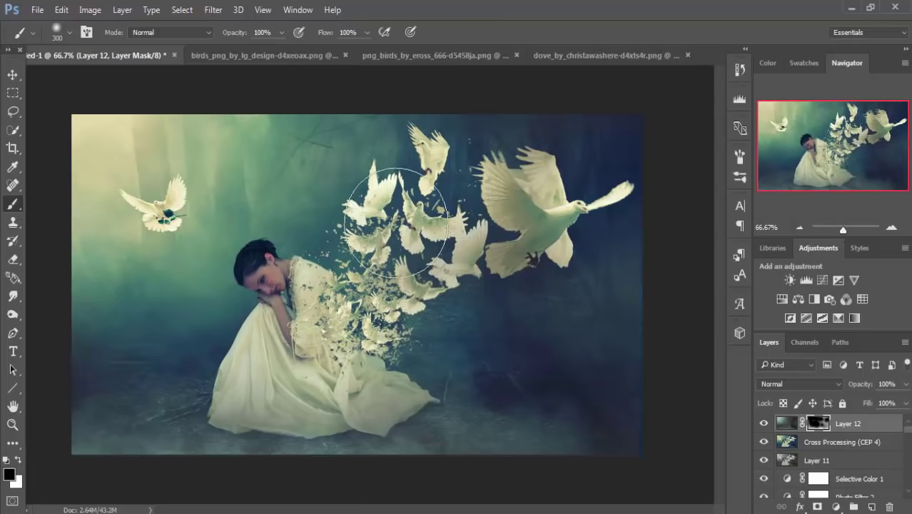
left_click(392, 221)
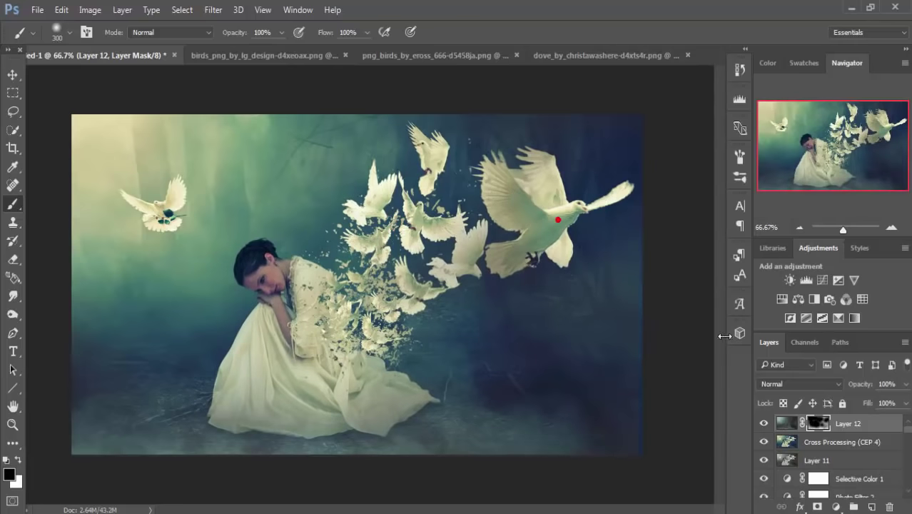
Add Photo Filter 3 above the smoke layer, set to Green at 31% density.
left_click(6, 76)
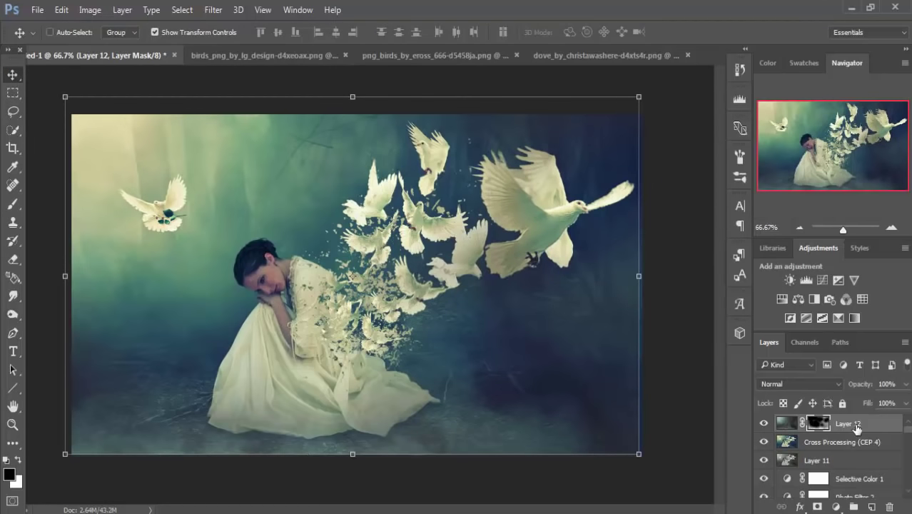
left_click(856, 427)
left_click(836, 507)
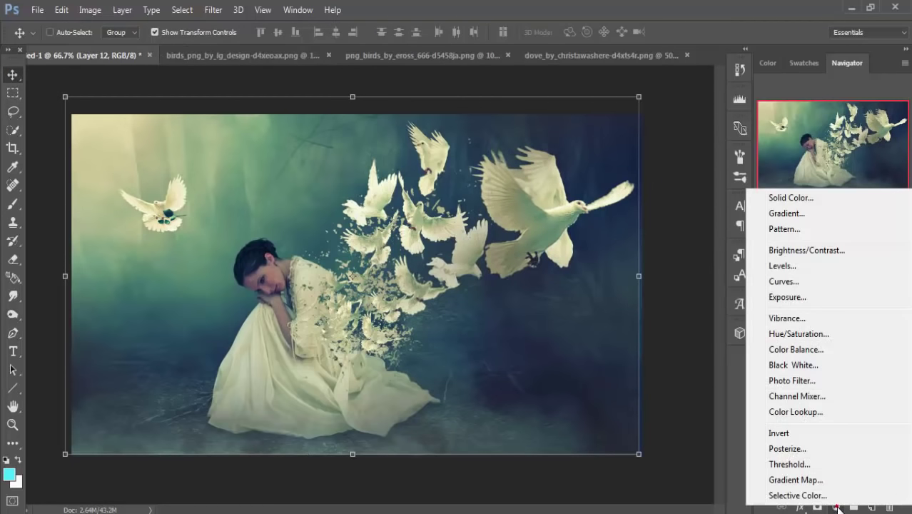
left_click(792, 381)
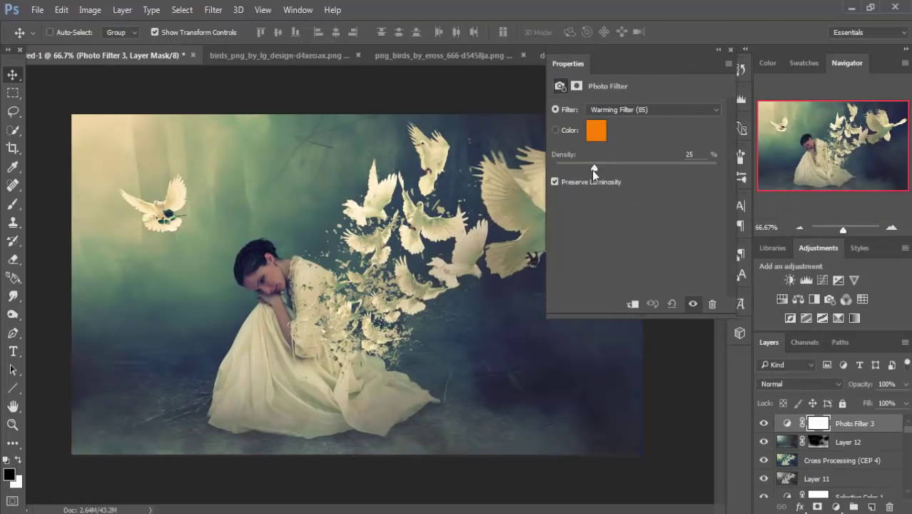
left_click(645, 111)
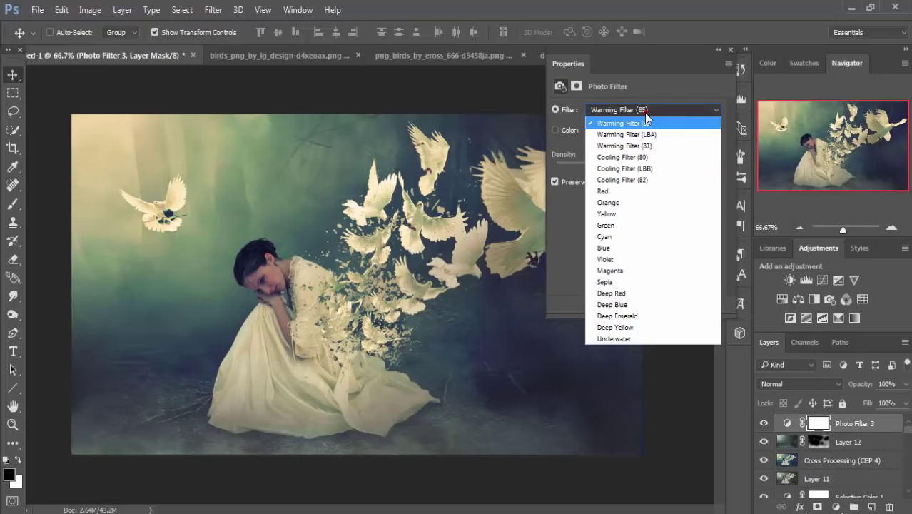
left_click(616, 225)
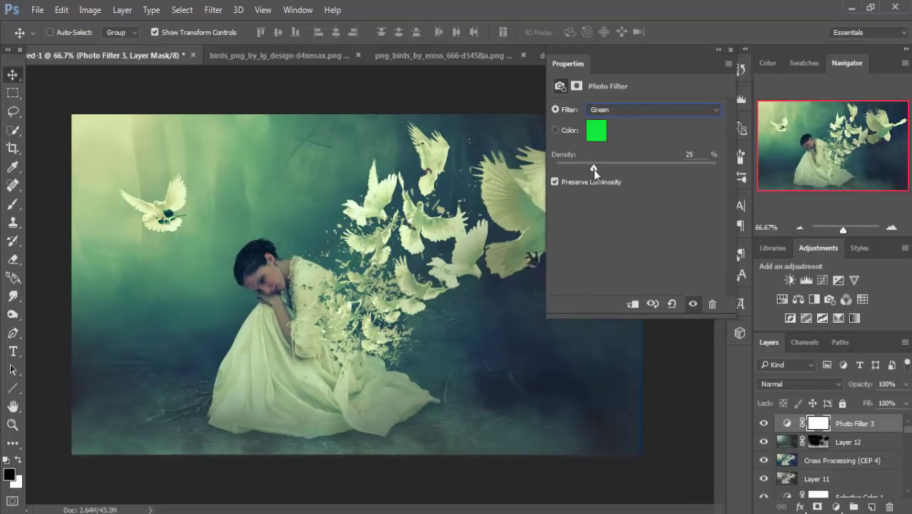
left_click_drag(594, 169, 605, 169)
left_click(730, 50)
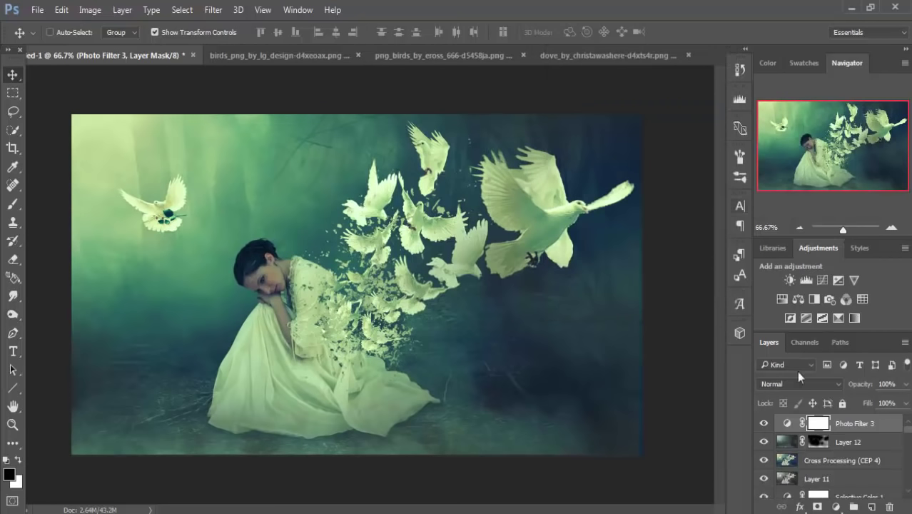
Add Photo Filter 4 set to Yellow at 14% density.
left_click(836, 507)
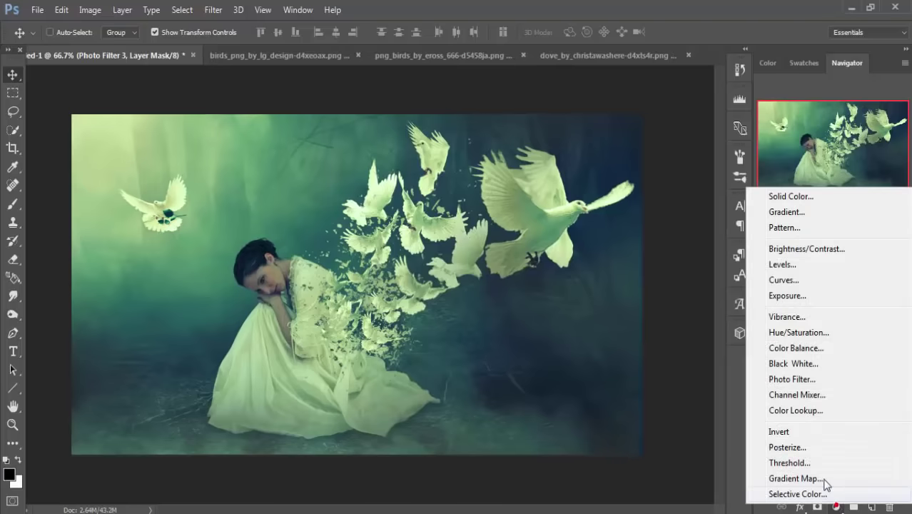
left_click(796, 379)
left_click(649, 111)
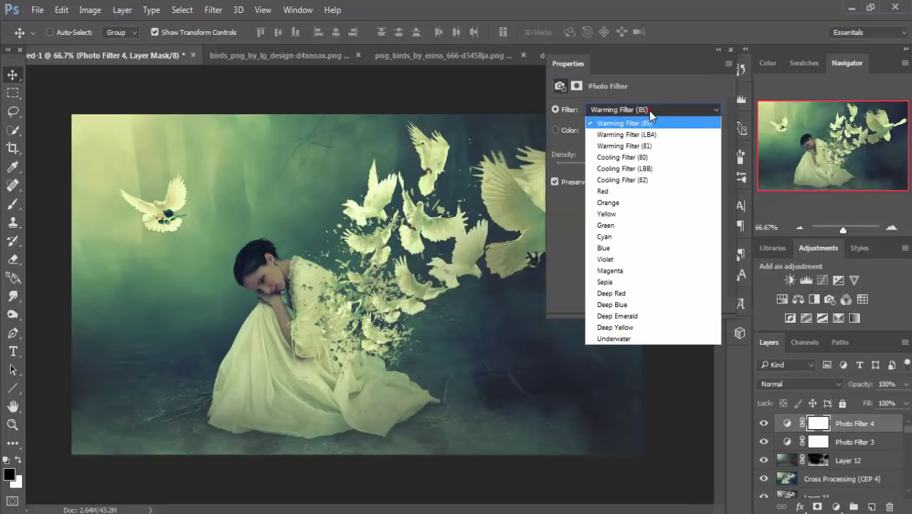
left_click(618, 214)
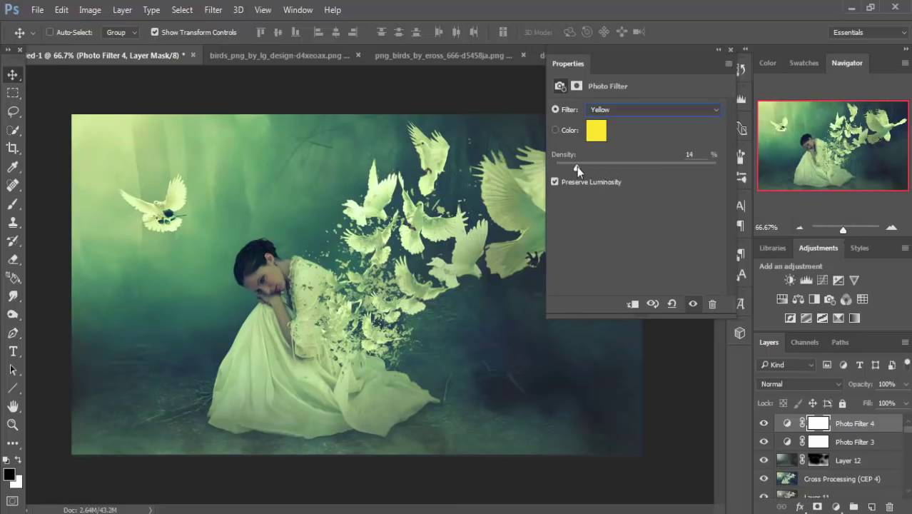
left_click(730, 50)
left_click(851, 423)
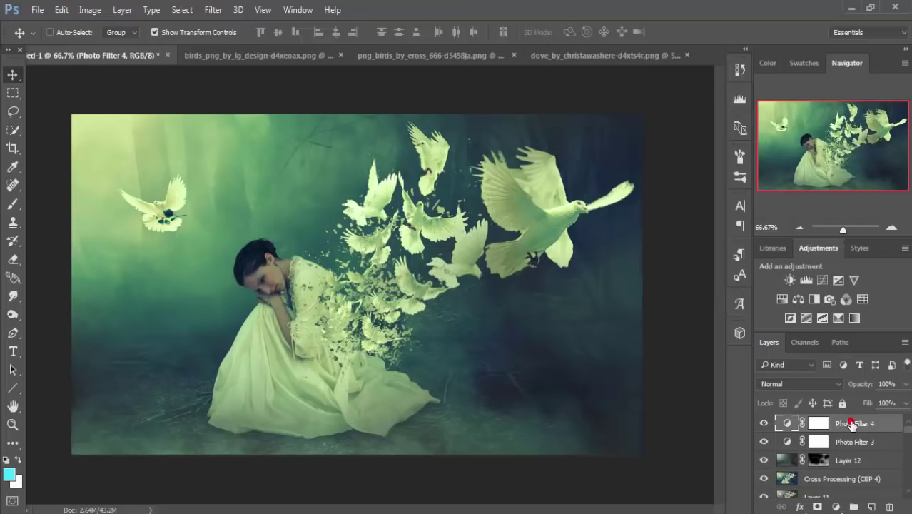
Add Photo Filter 5 using the Cyan filter at 12% density.
left_click(835, 507)
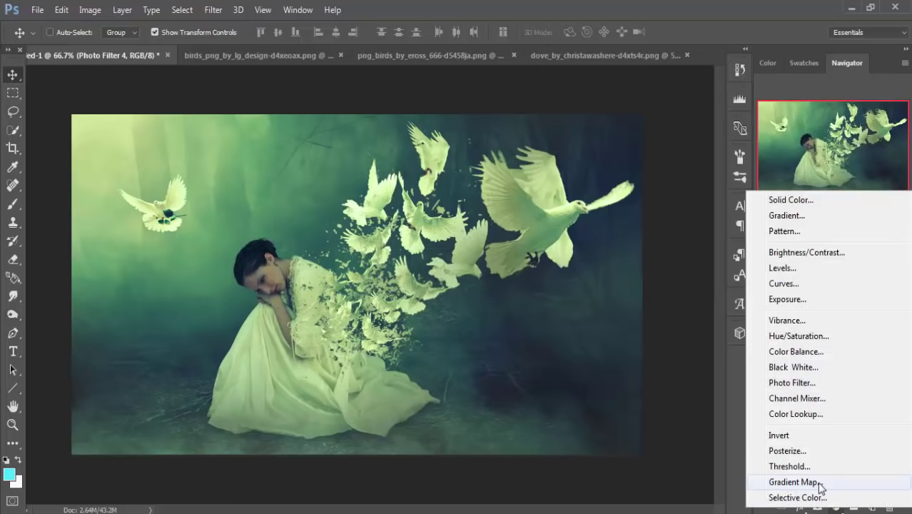
left_click(801, 384)
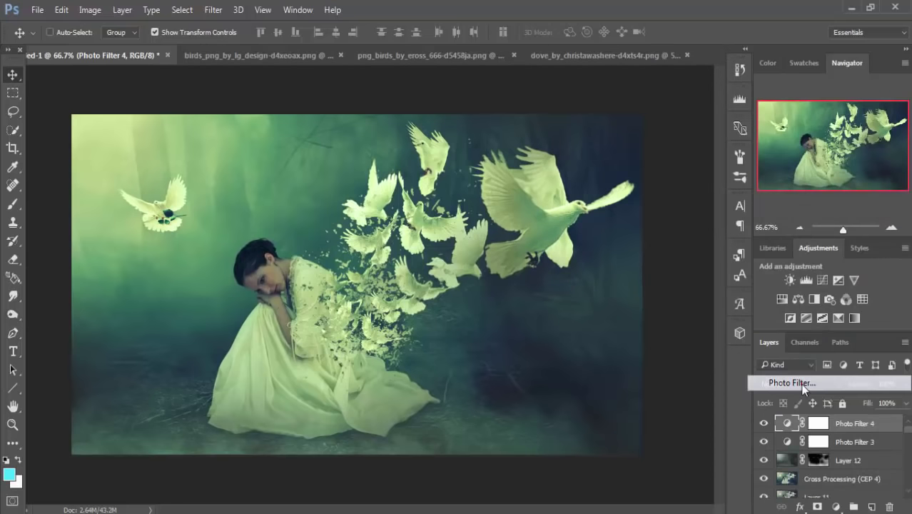
left_click(688, 110)
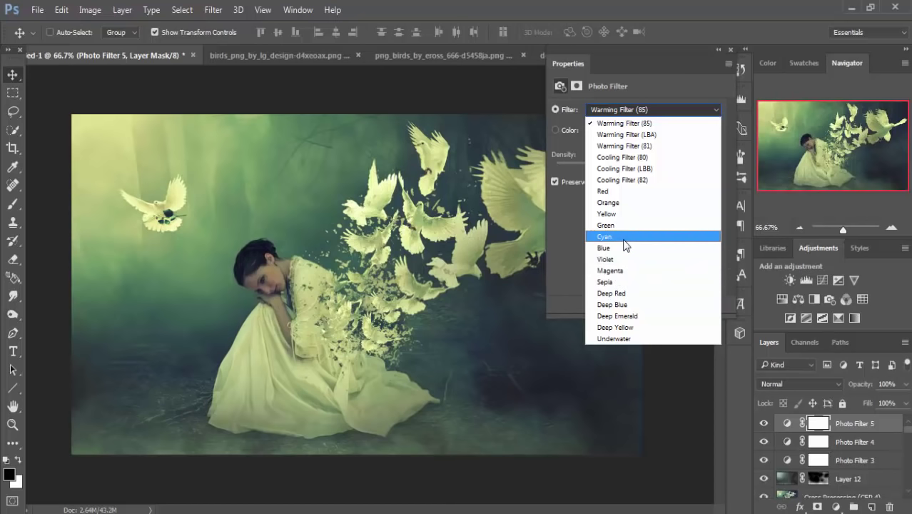
left_click(623, 240)
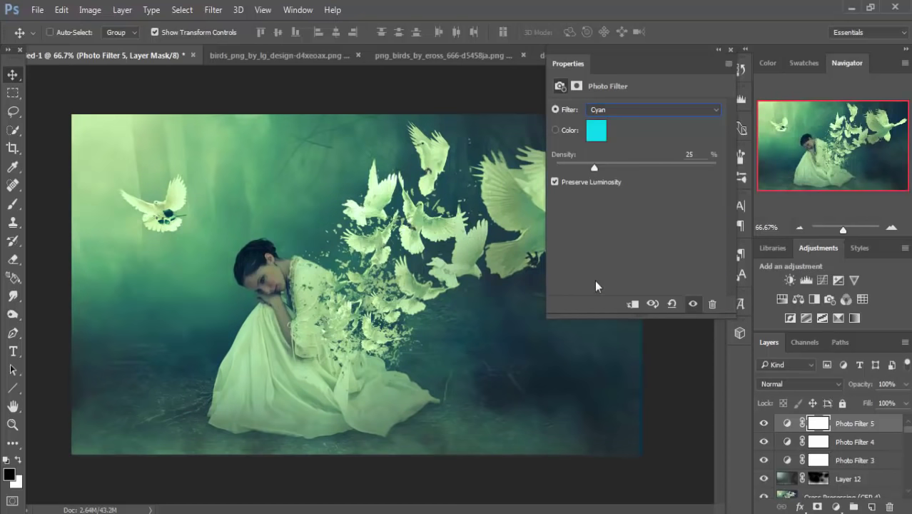
left_click_drag(596, 170, 574, 166)
left_click(732, 48)
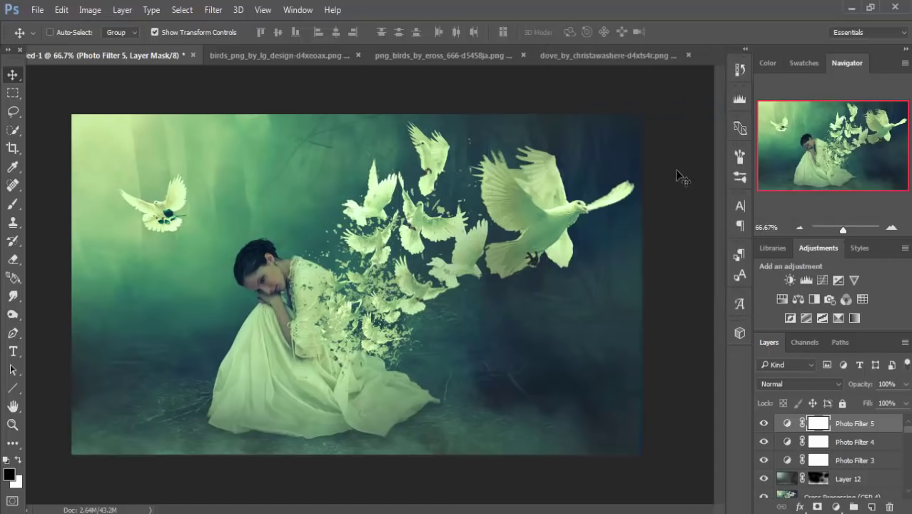
Stamp visible into Layer 13 and render a top-left Lens Flare, 124% brightness, 50–300mm Zoom.
key("ctrl+shift+alt+e")
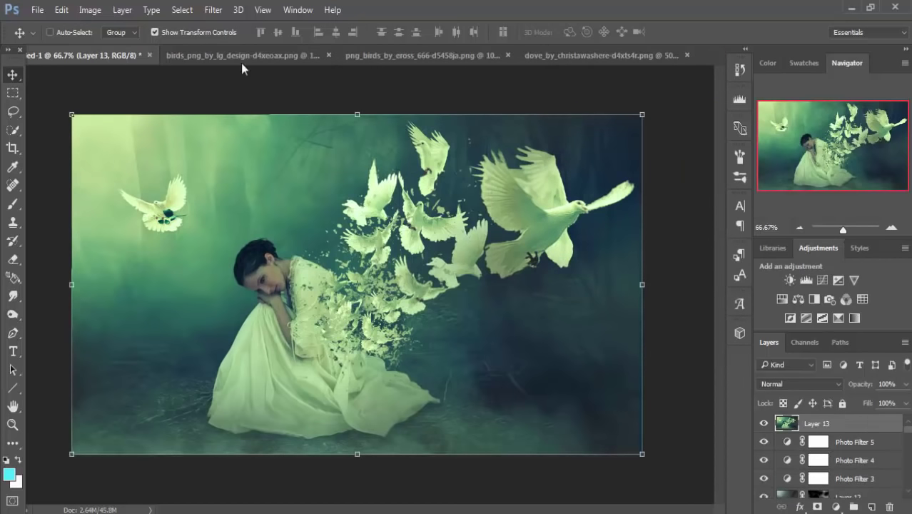
left_click(214, 10)
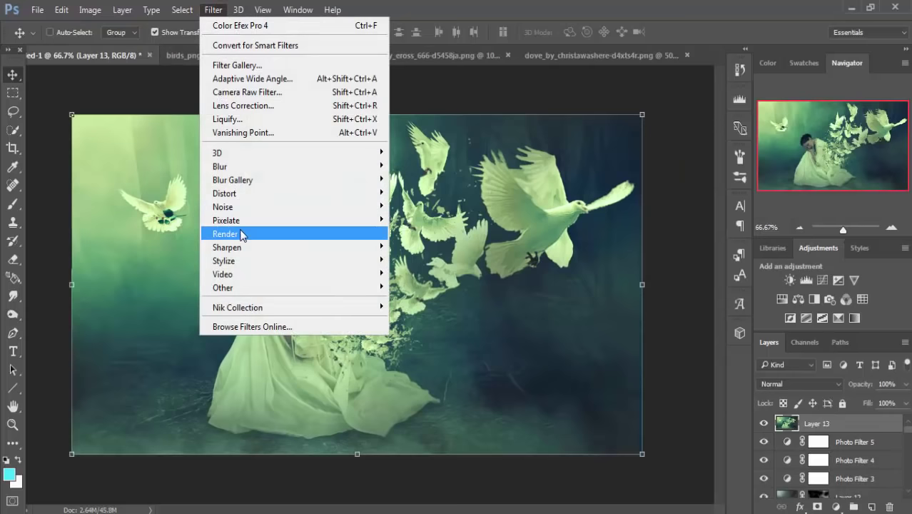
mouse_move(226, 234)
left_click(432, 321)
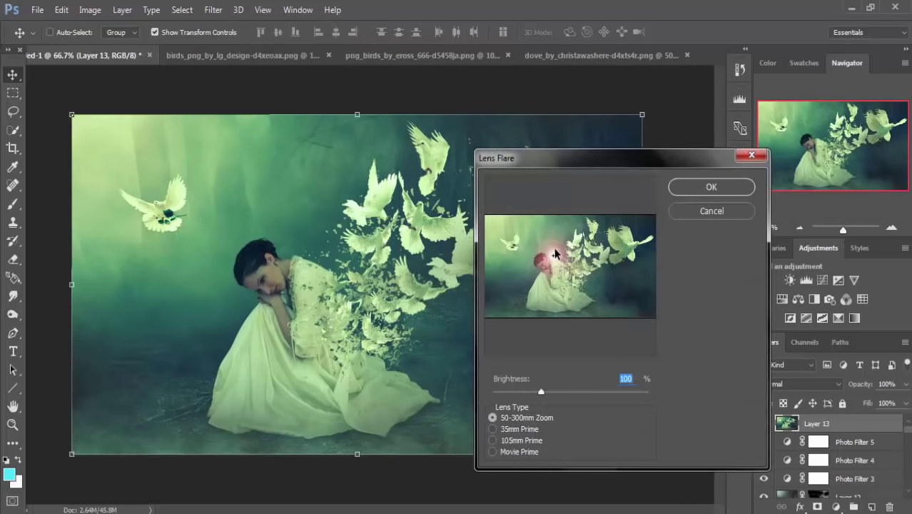
left_click_drag(563, 259, 497, 230)
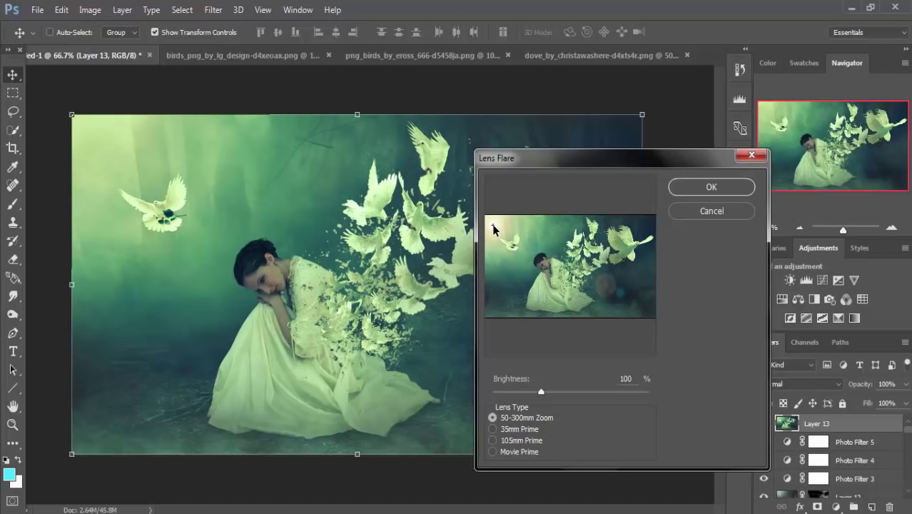
left_click_drag(494, 226, 487, 222)
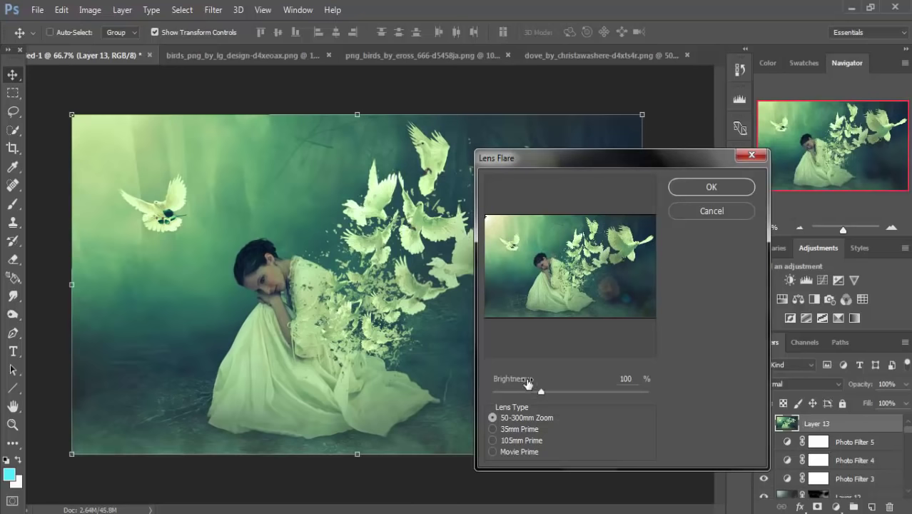
left_click_drag(541, 391, 552, 386)
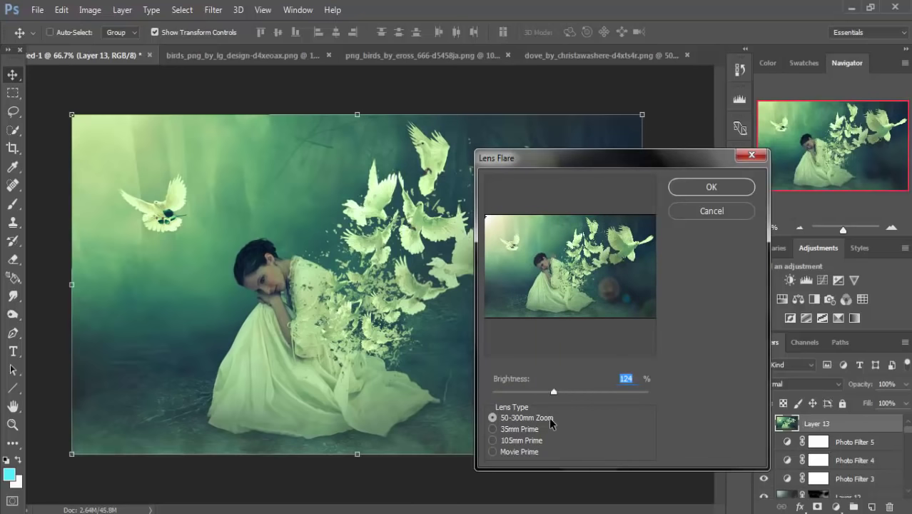
left_click(493, 429)
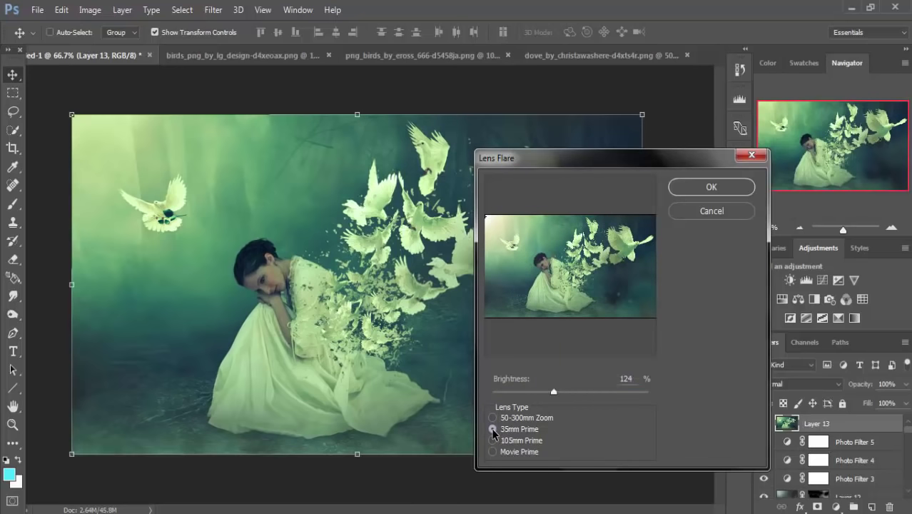
left_click(493, 441)
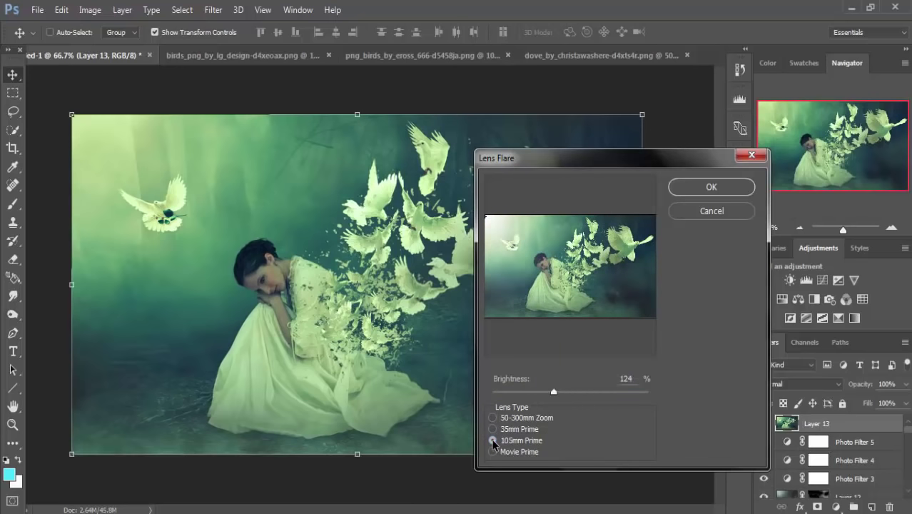
left_click(492, 417)
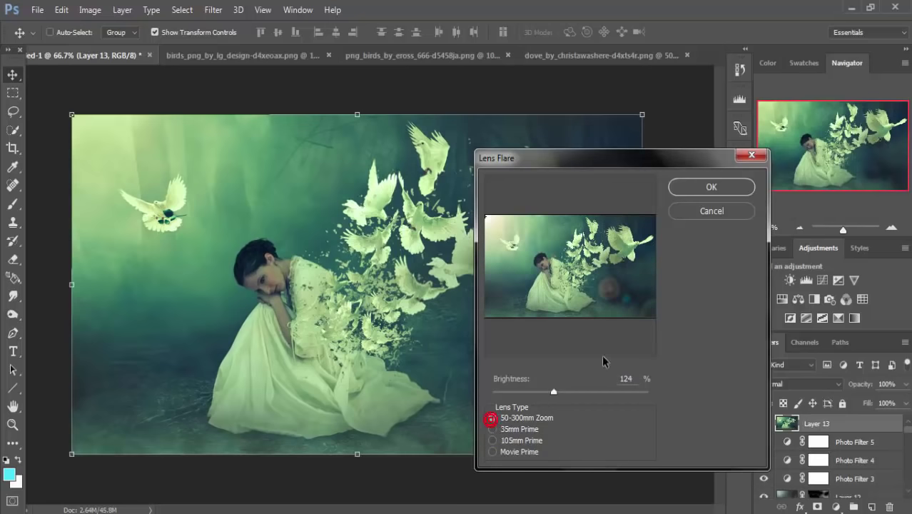
left_click(702, 191)
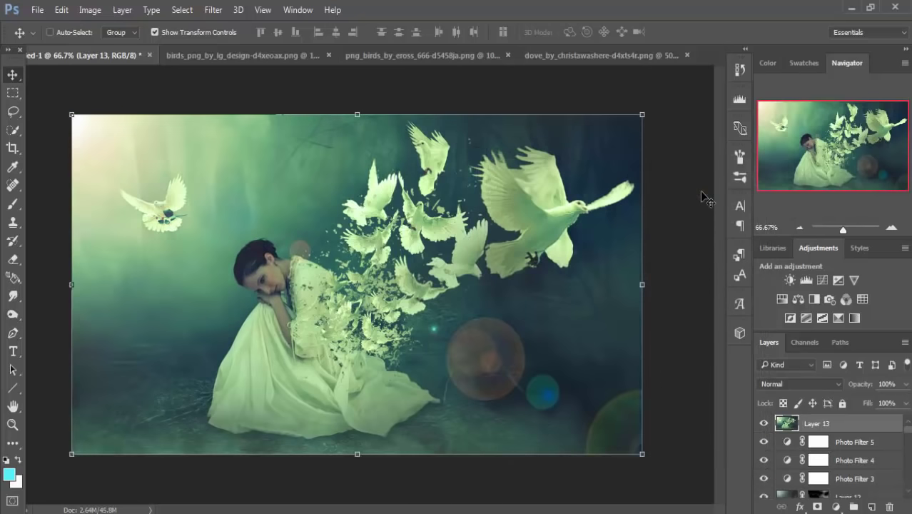